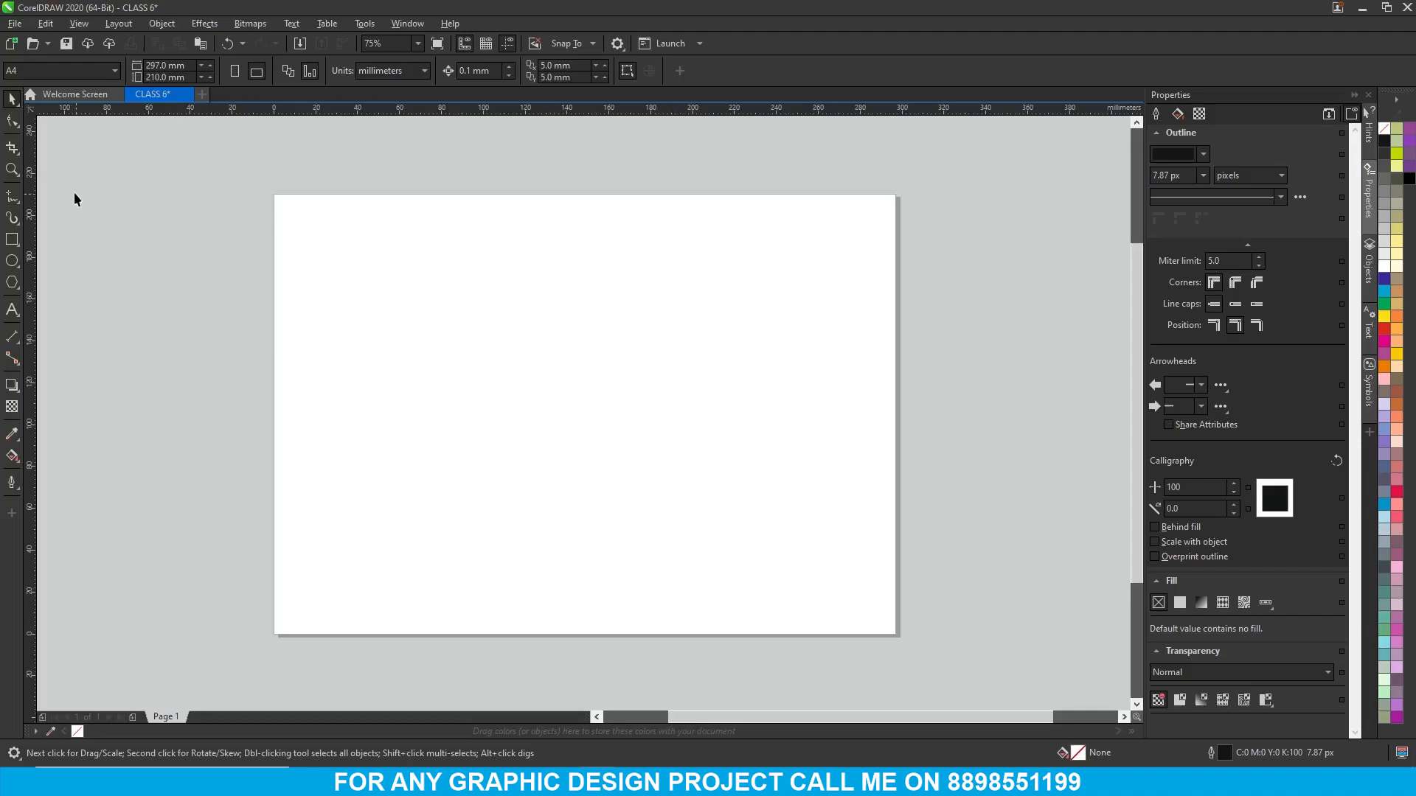
left_click(15, 107)
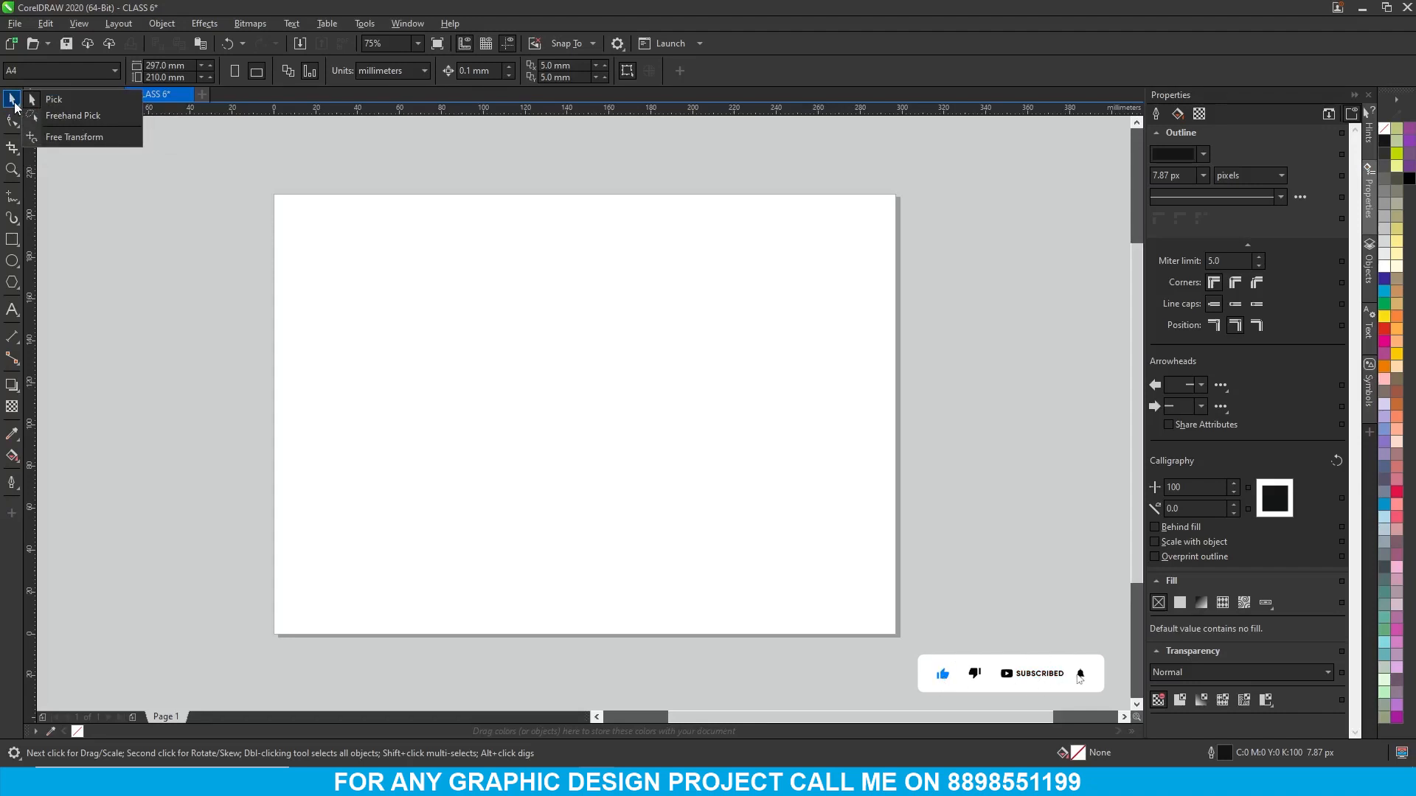
left_click(63, 138)
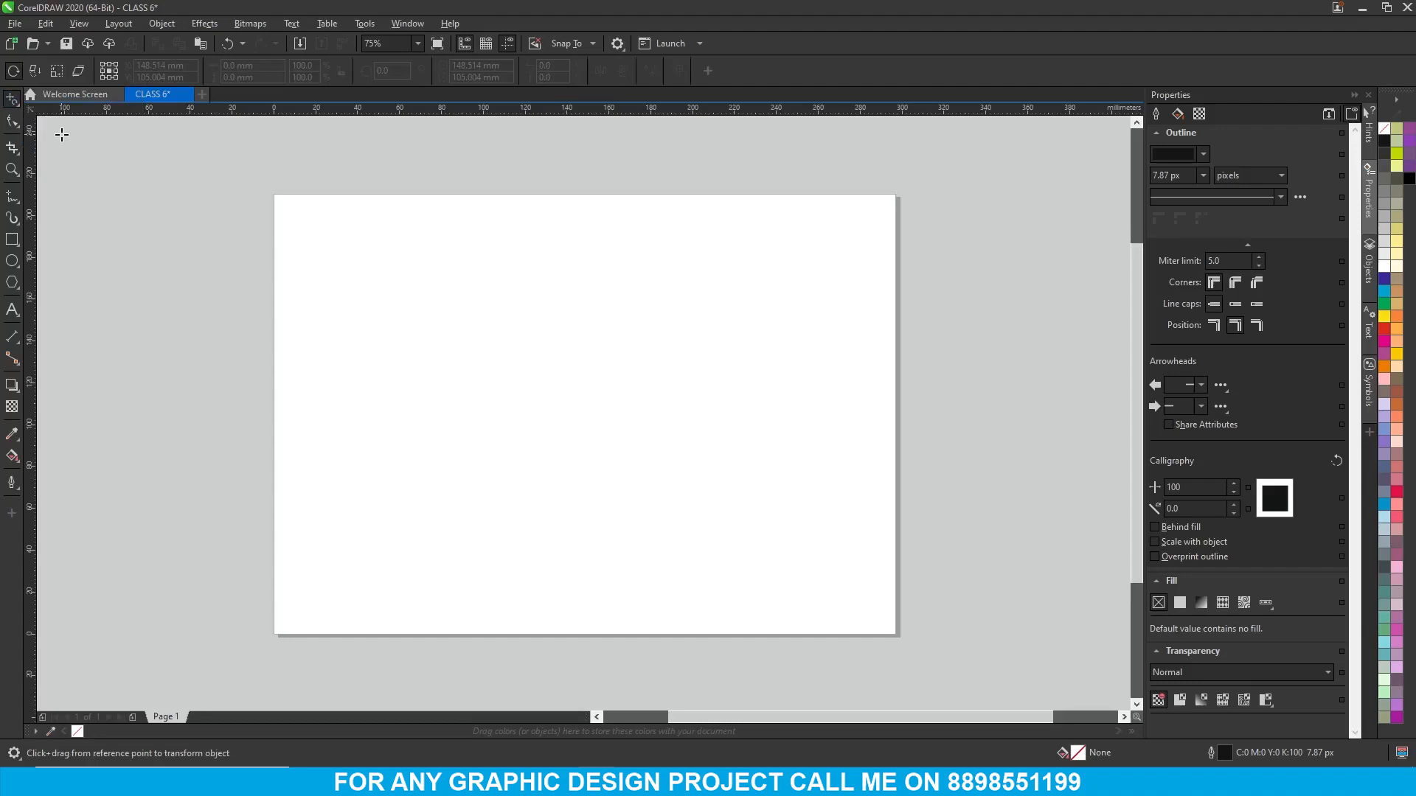
left_click(12, 101)
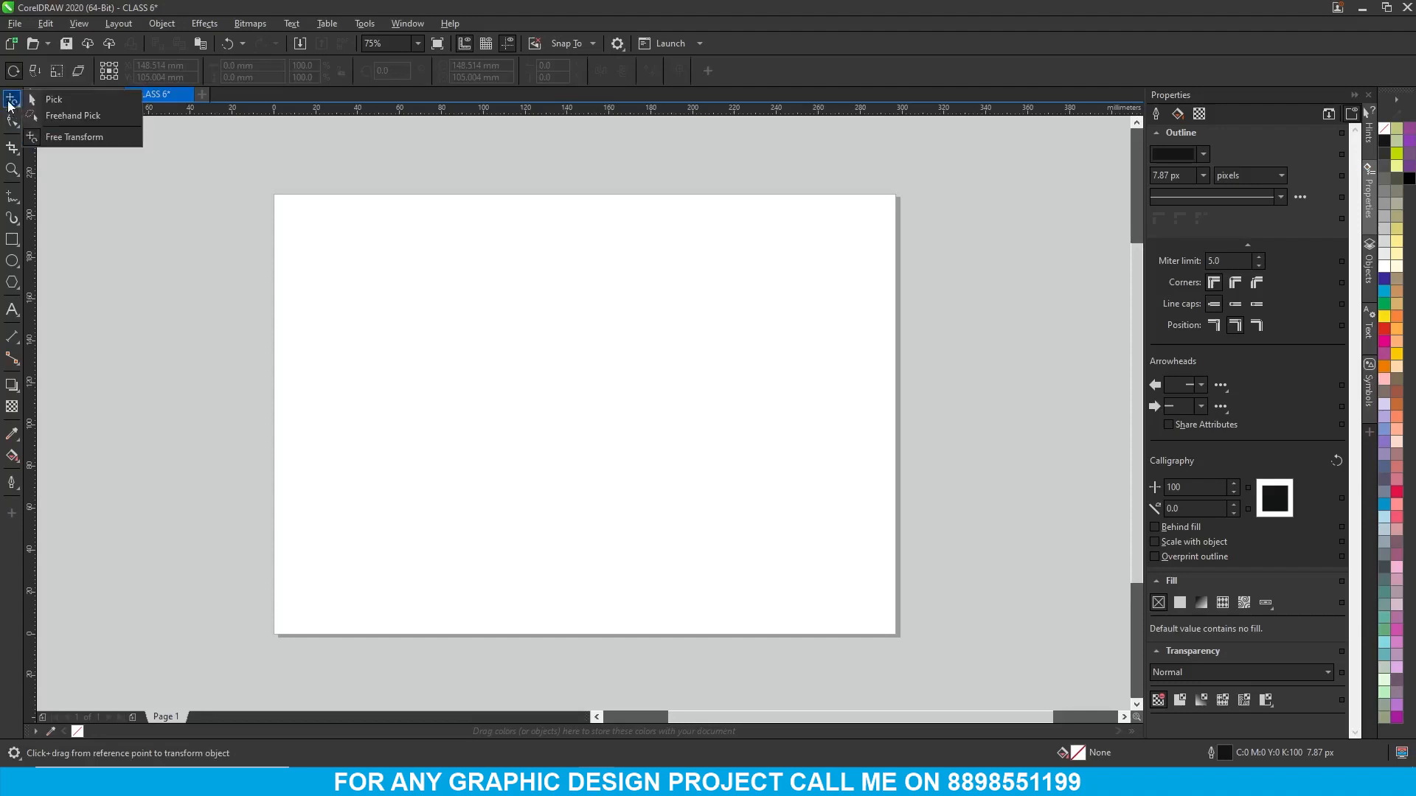
left_click(73, 117)
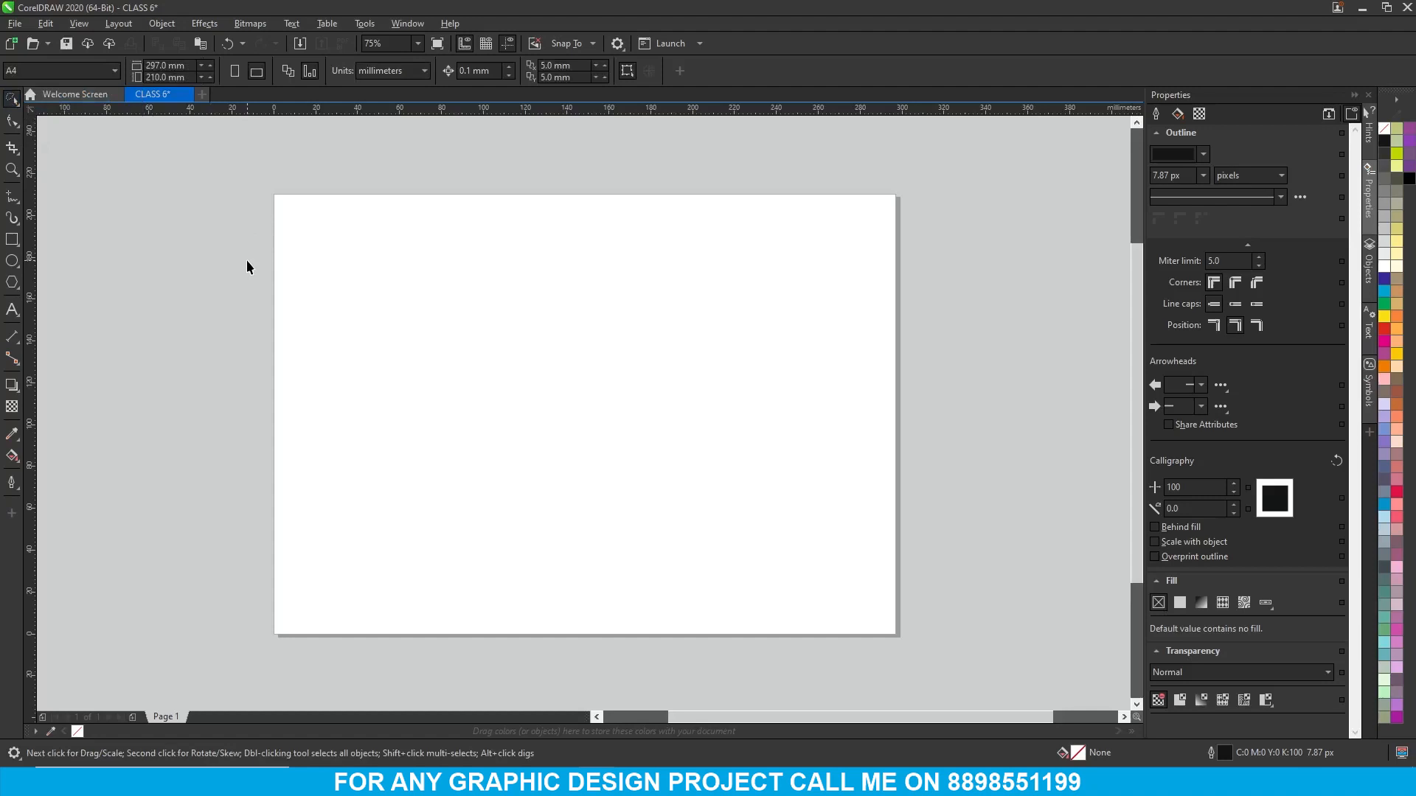
- Draw a rectangle about 65 by 27 mm in the page's upper-left area and fill it red (C:0 M:100 Y:60 K:0)
left_click(13, 240)
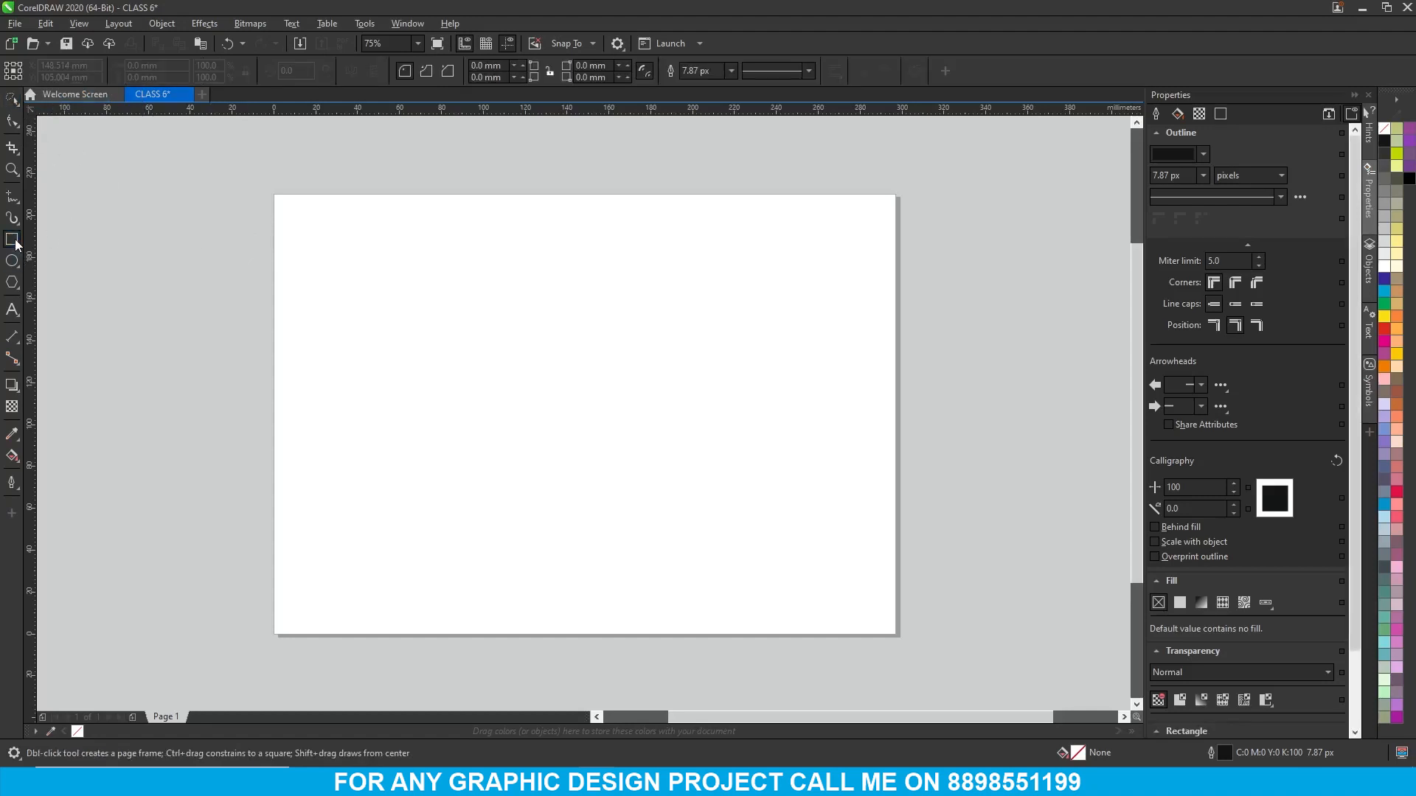
left_click_drag(321, 297, 457, 353)
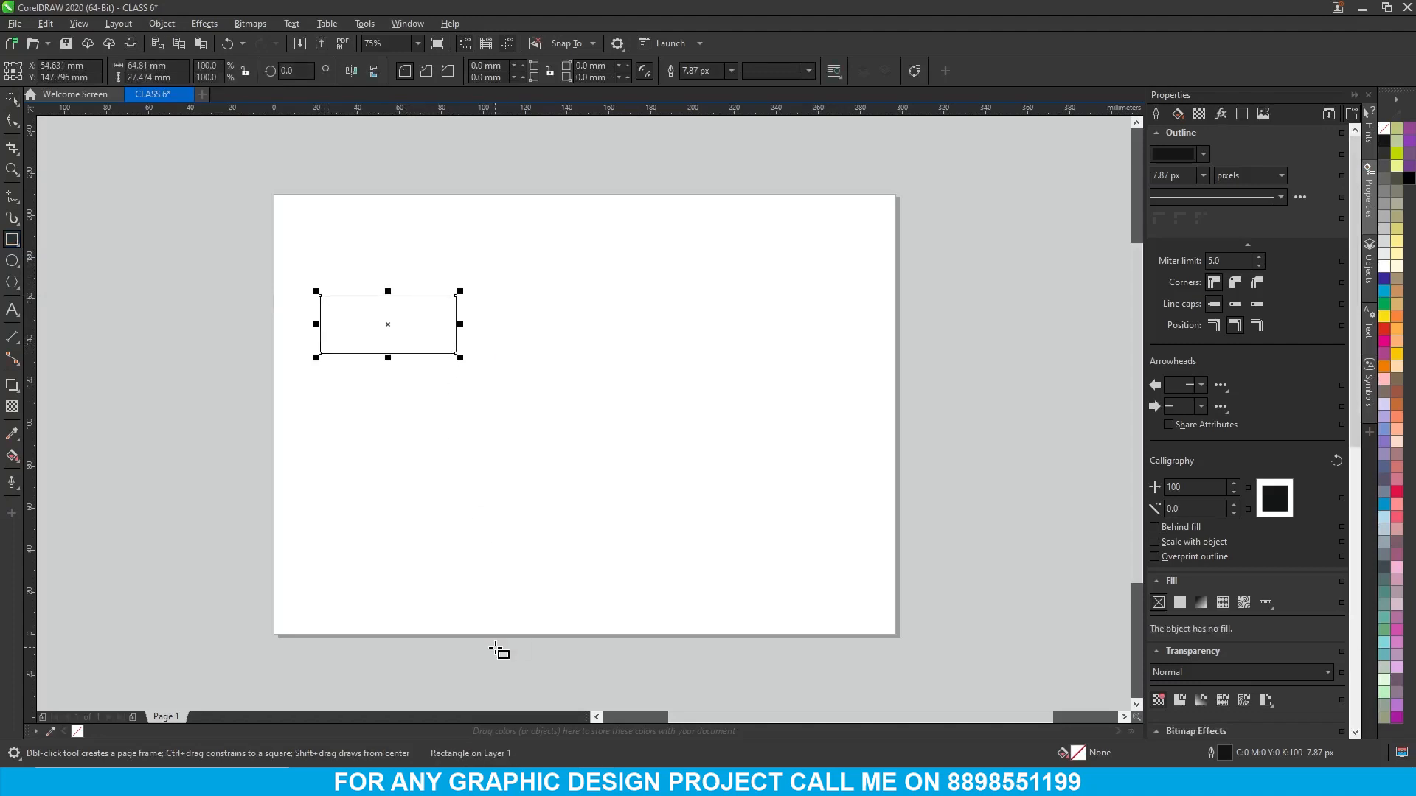
left_click(1397, 492)
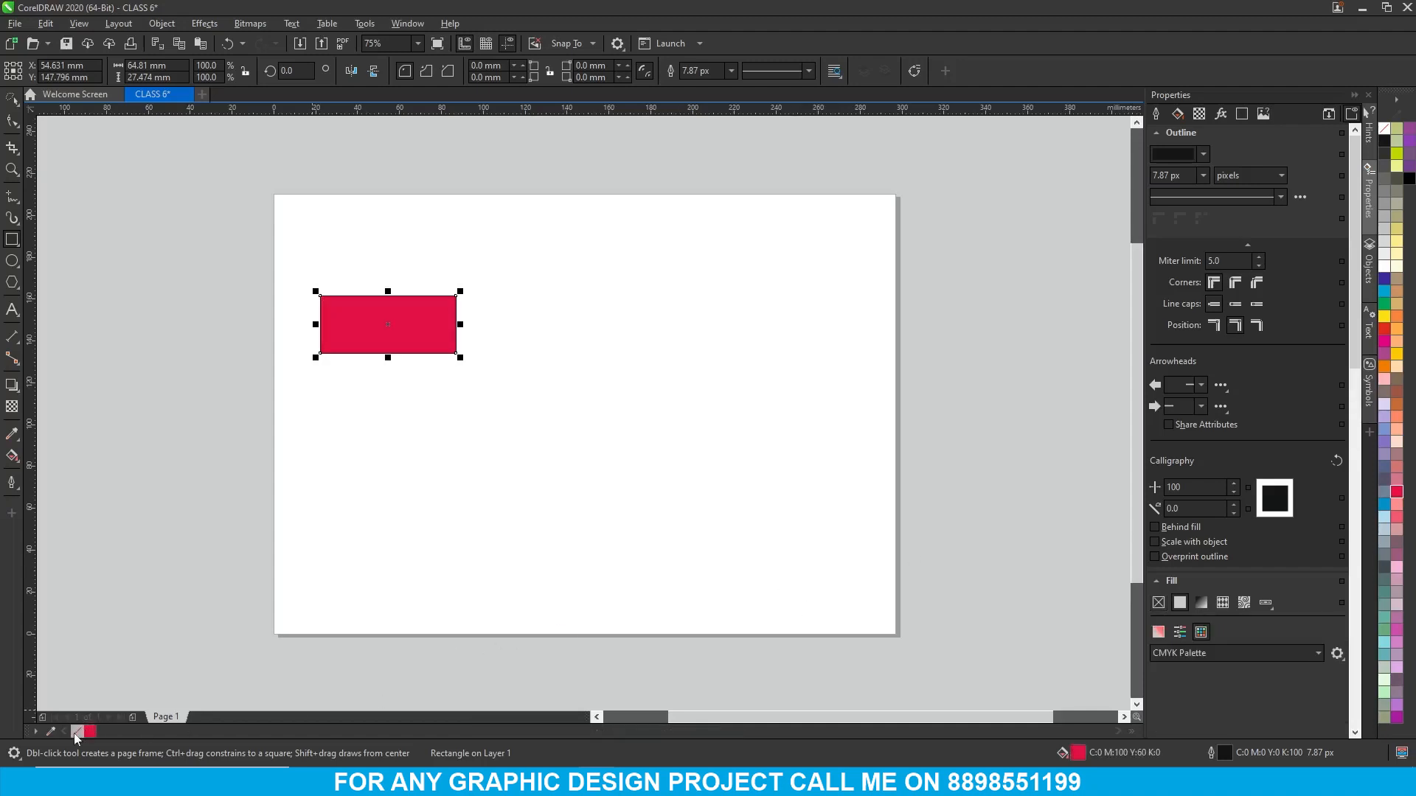
left_click(12, 99)
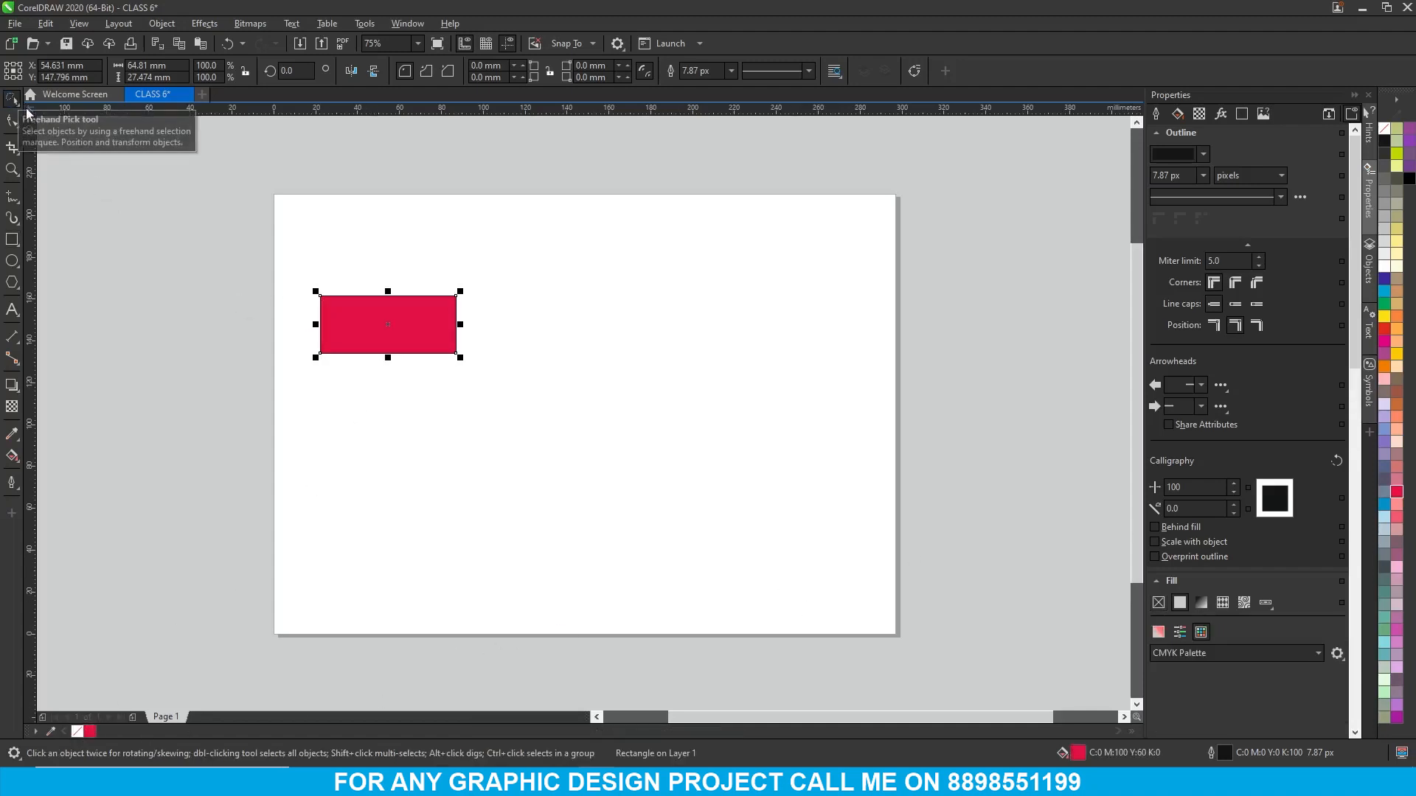
- Duplicate the red rectangle with the Pick tool to five other places across the upper and middle page area
left_click(16, 104)
left_click(49, 100)
left_click_drag(348, 308, 641, 338)
left_click(561, 480)
left_click(665, 361)
left_click_drag(453, 436, 733, 472)
left_click(405, 481)
left_click(580, 408)
left_click(765, 498)
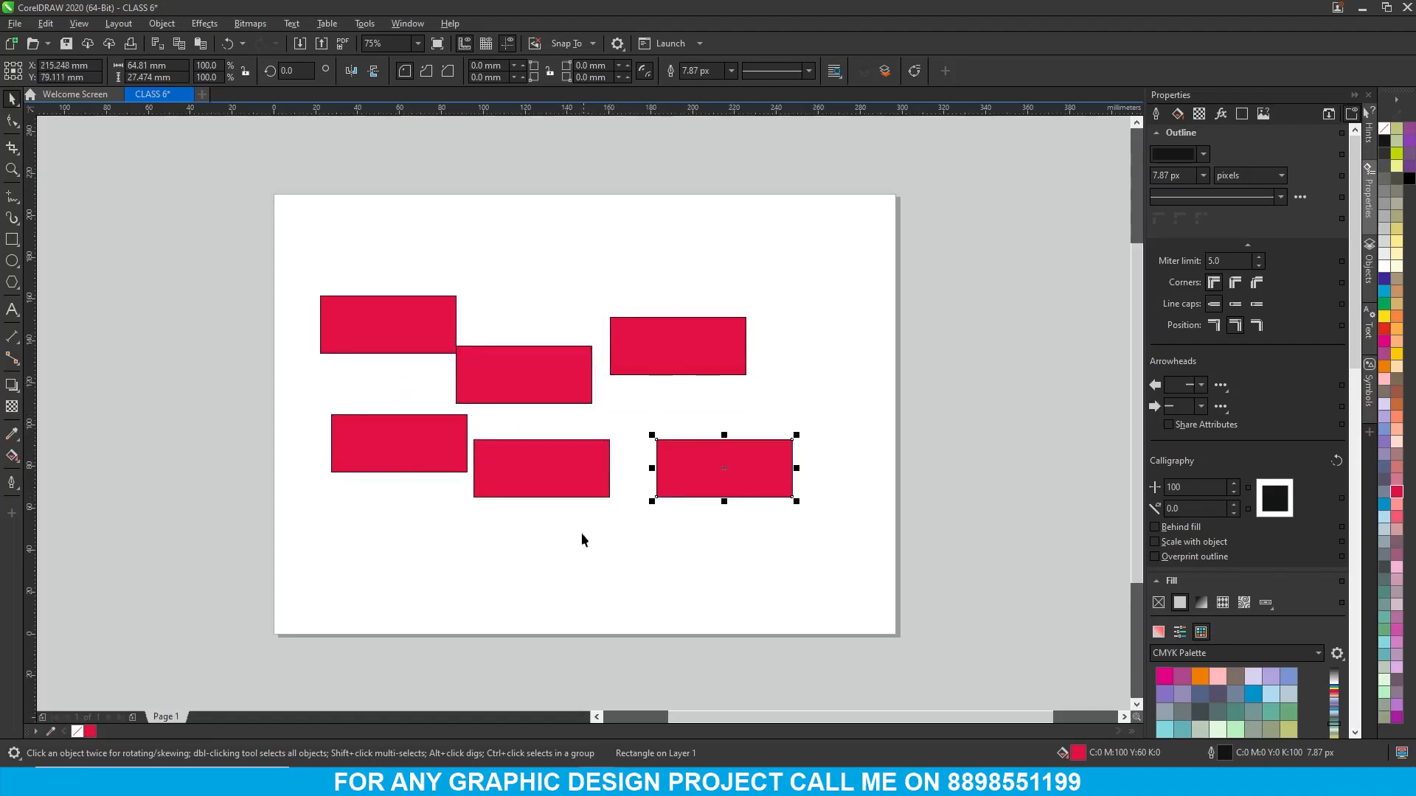
- Draw a circle about 29 mm in diameter left of the page and fill it green (C:100 M:0 Y:100 K:0)
left_click(12, 260)
left_click_drag(168, 315, 234, 382)
left_click(11, 102)
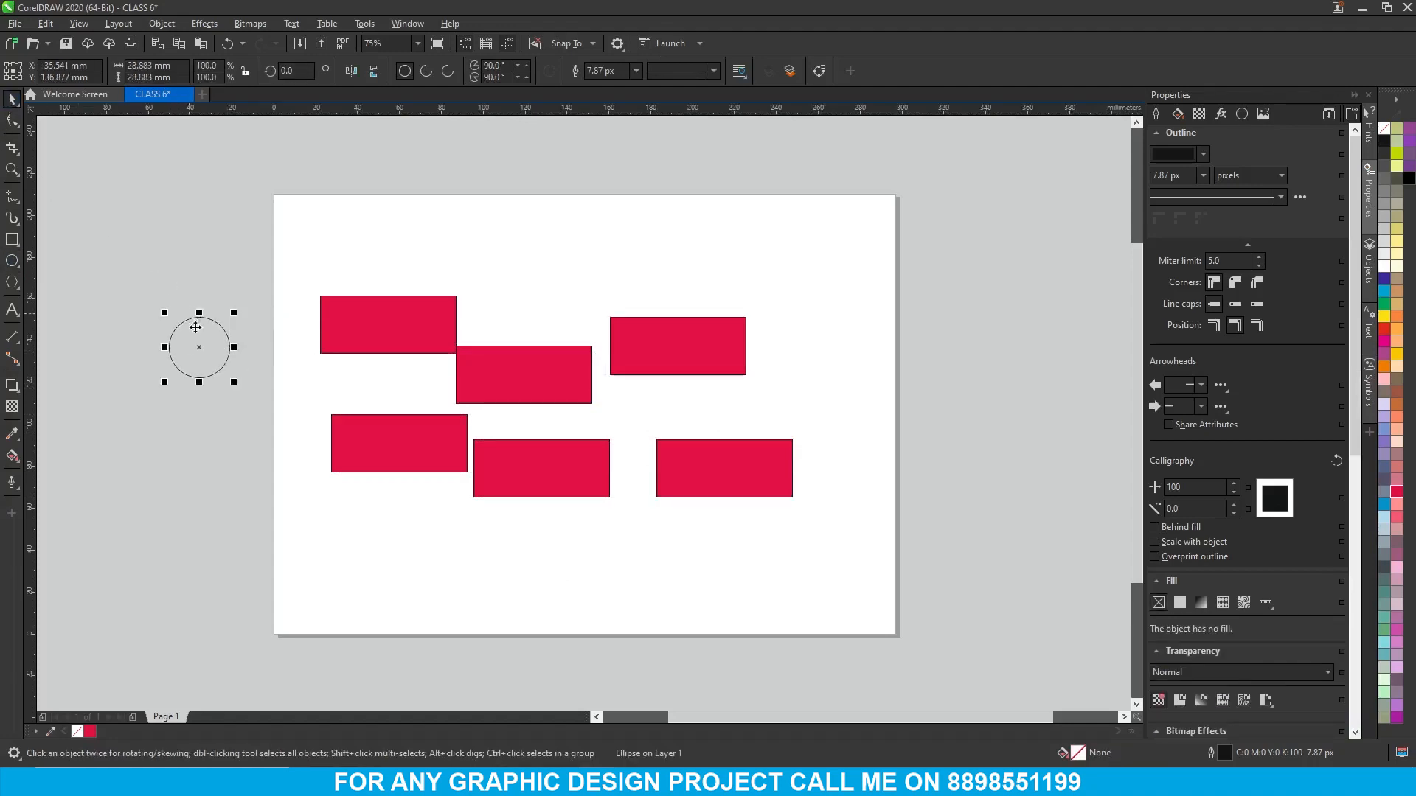
left_click(1384, 303)
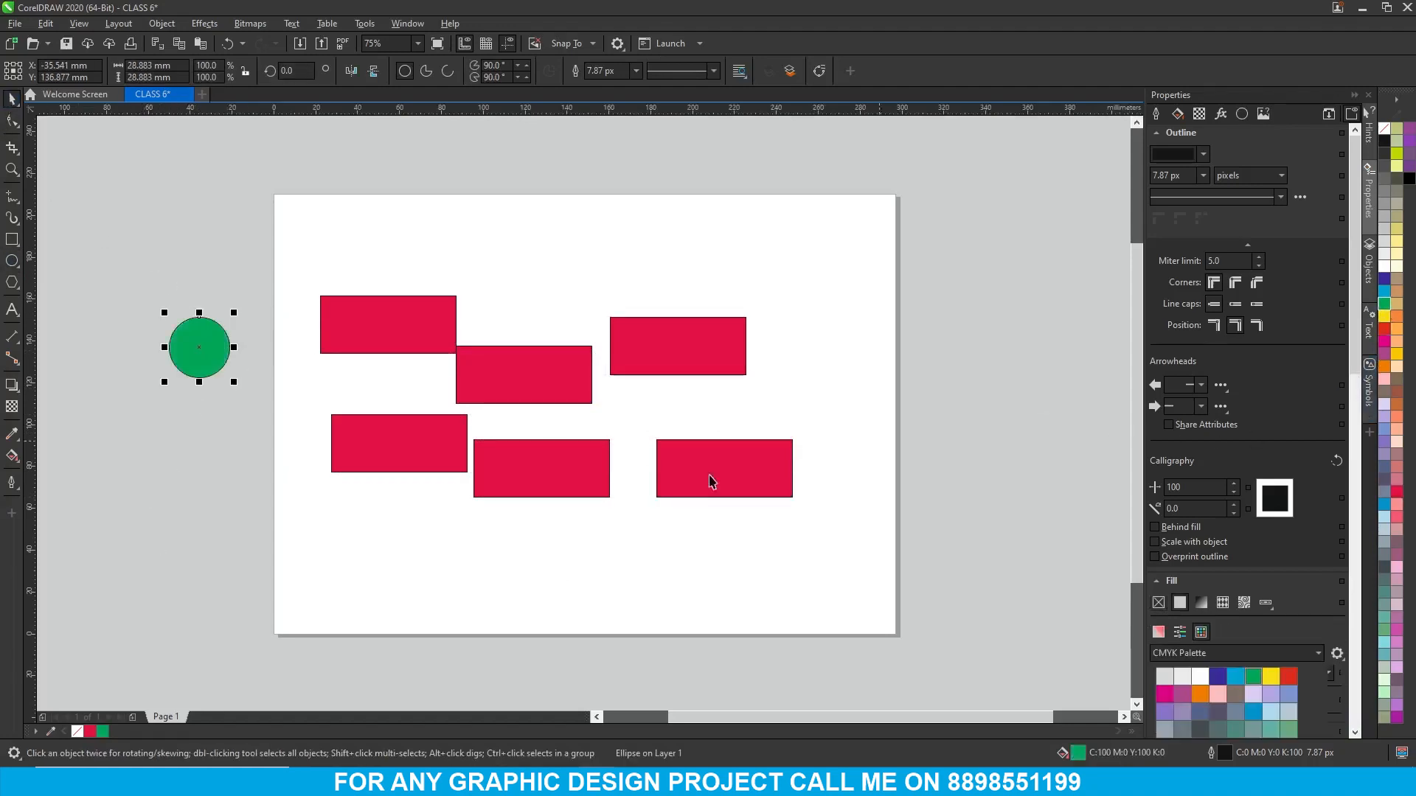
- Duplicate the green circle to five places around the red rectangles, including one below them near the page's lower centre
left_click_drag(198, 354, 606, 551)
left_click(559, 311)
left_click(745, 307)
left_click(855, 431)
left_click(696, 441)
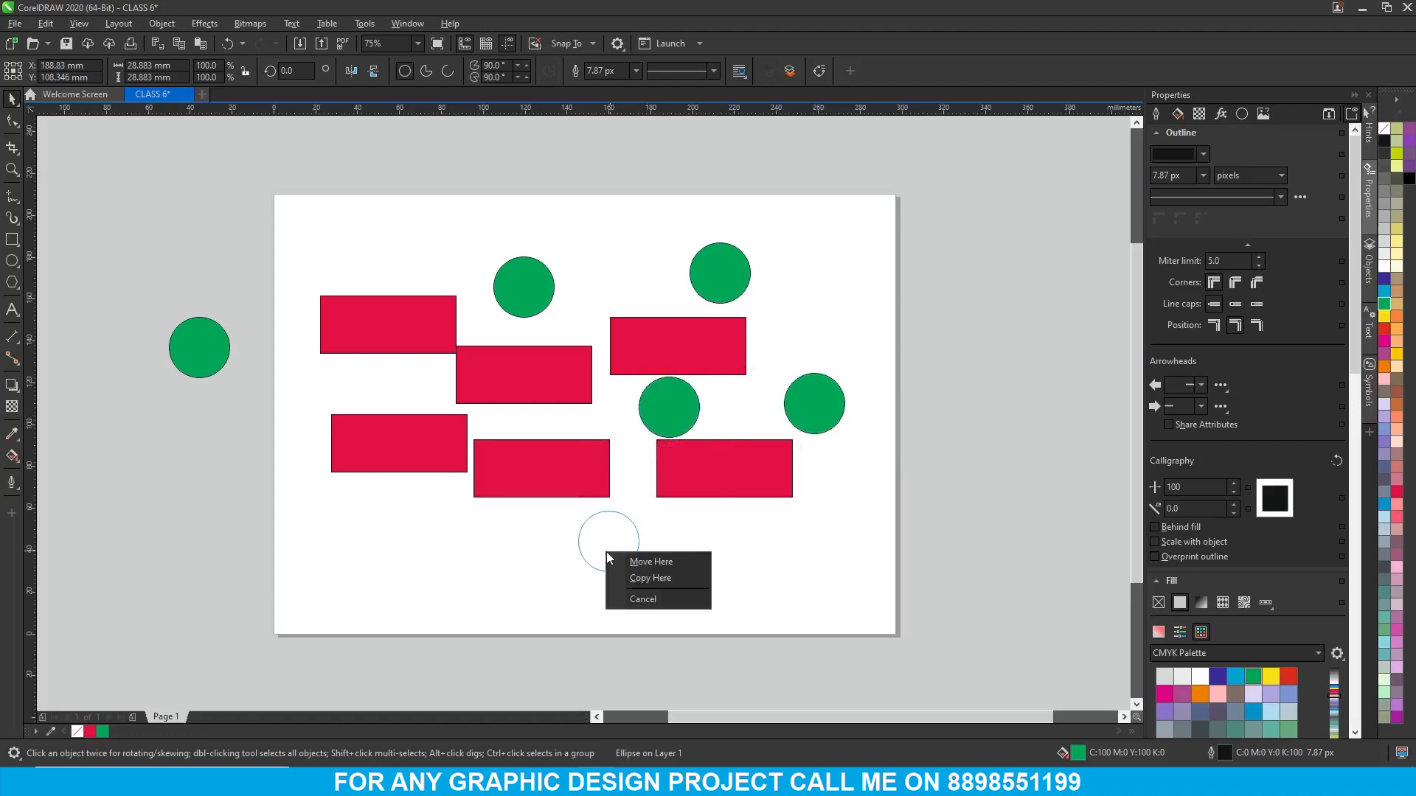
left_click(649, 578)
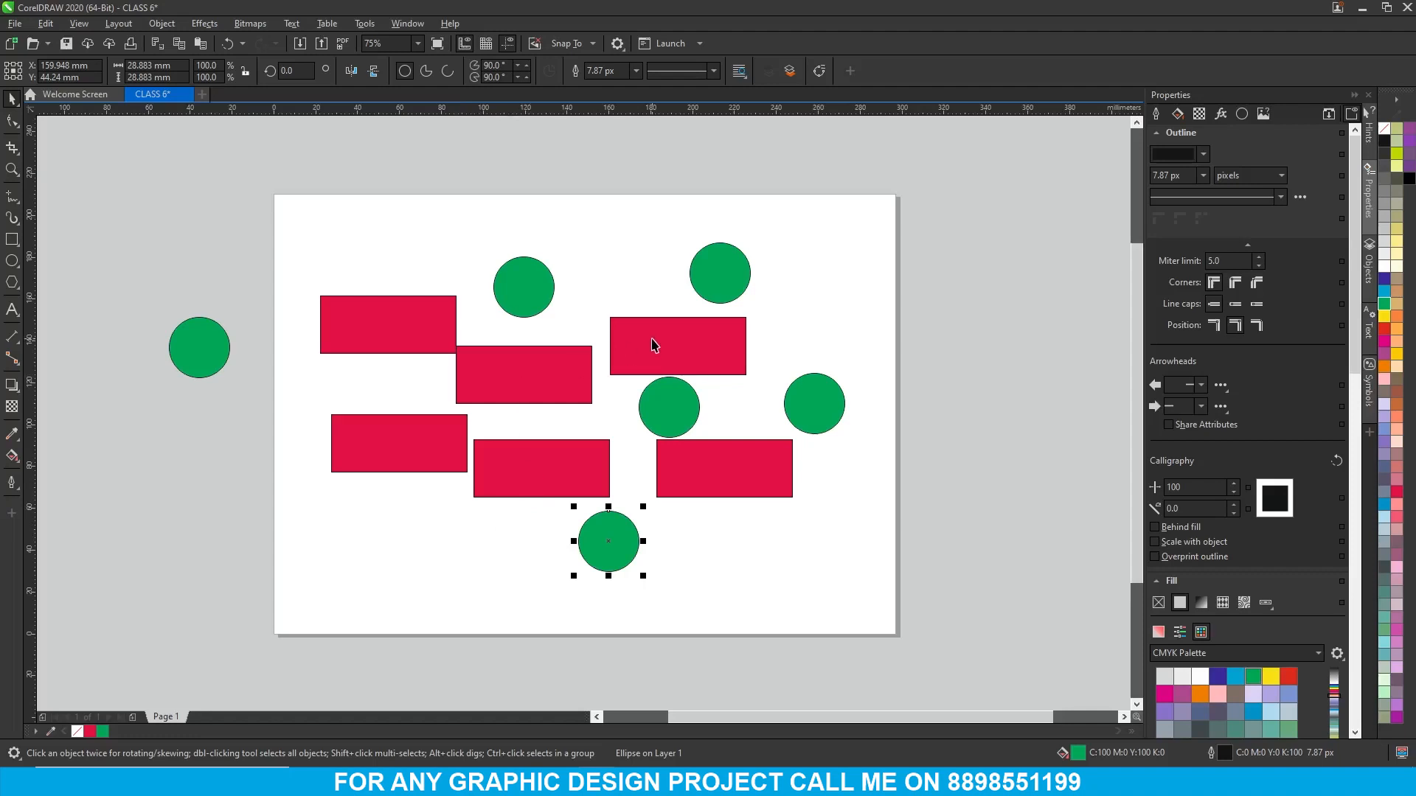
- Select red rectangles one at a time, marquee-select the four central and right-hand rectangles with the circle between them, and clear the selection
left_click(547, 381)
left_click(689, 347)
left_click(728, 479)
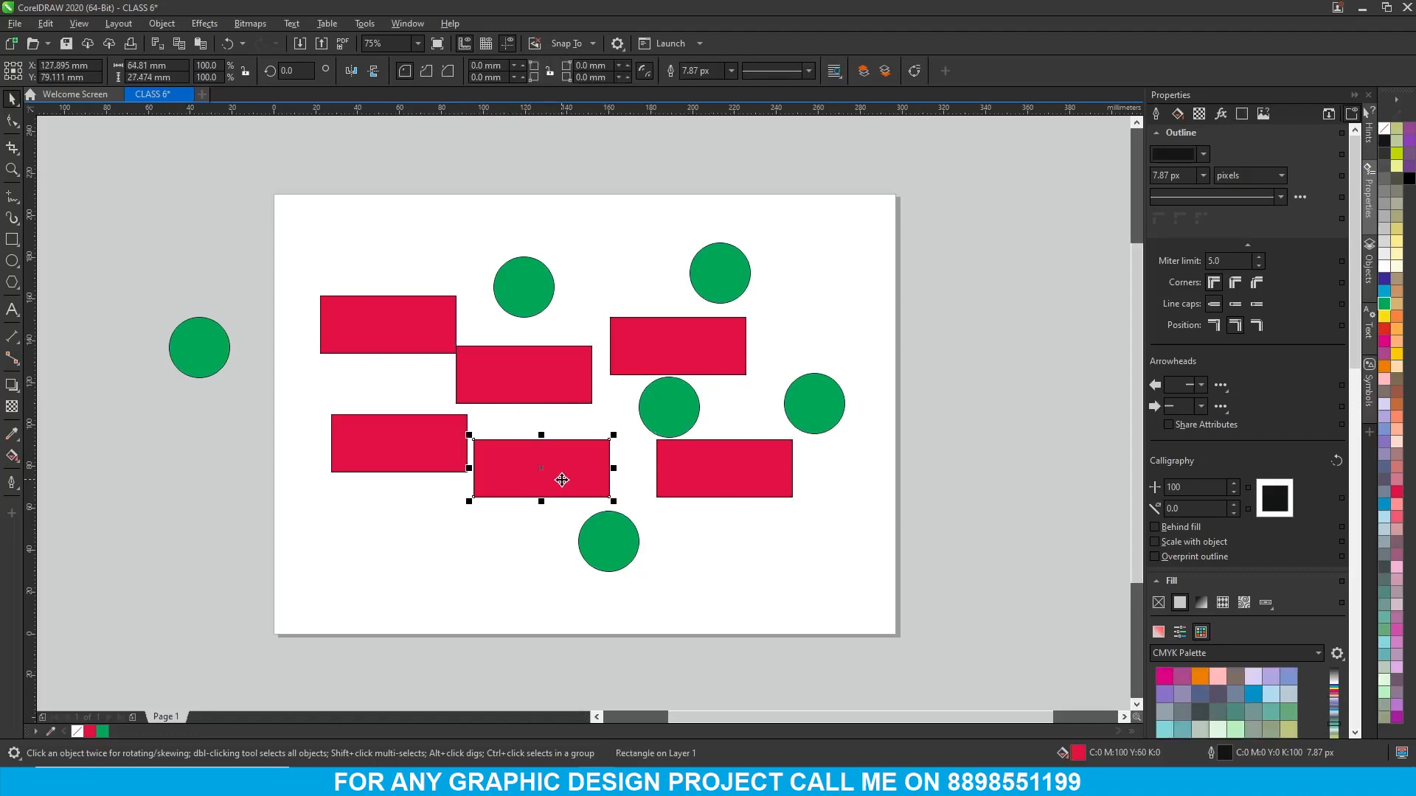
left_click(445, 577)
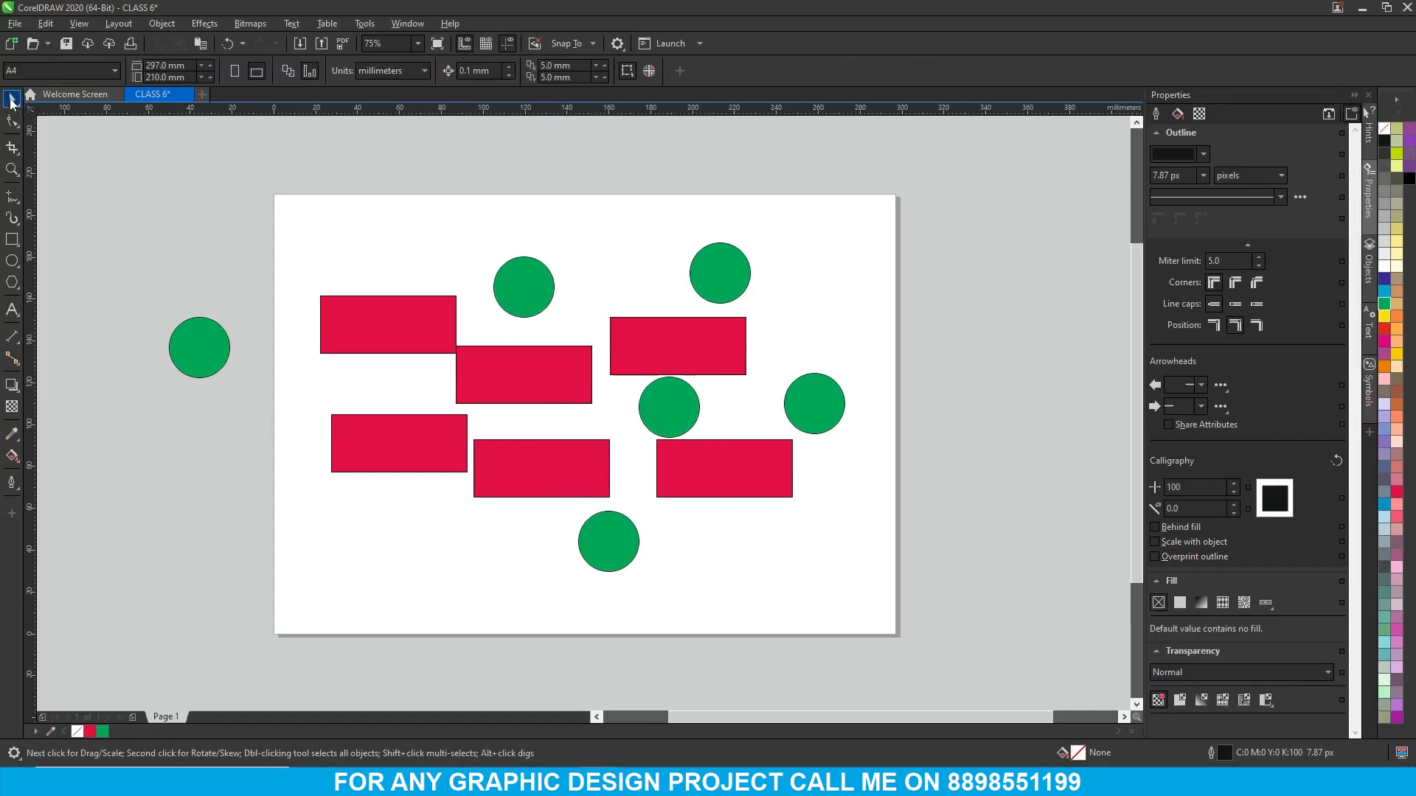
left_click_drag(445, 544, 803, 308)
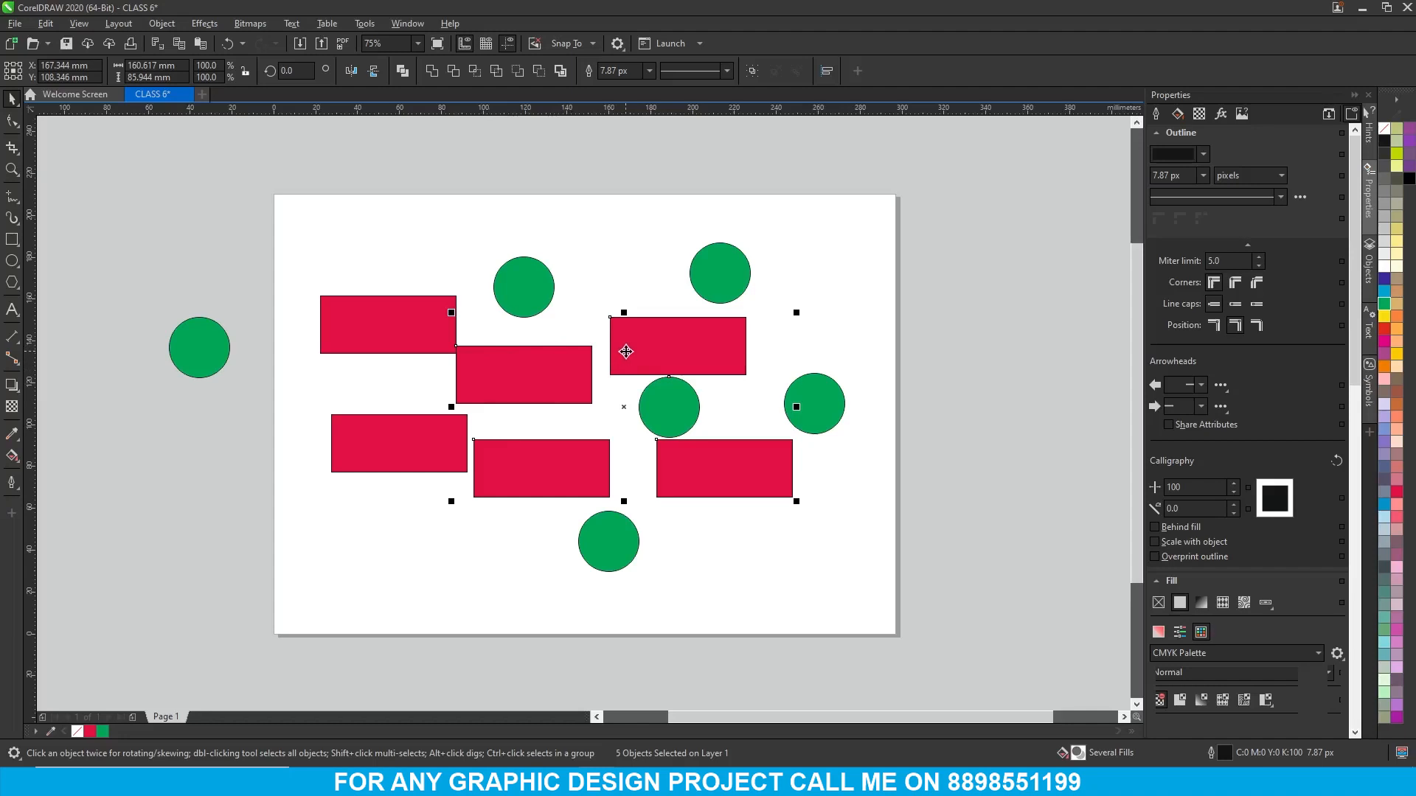
left_click(480, 571)
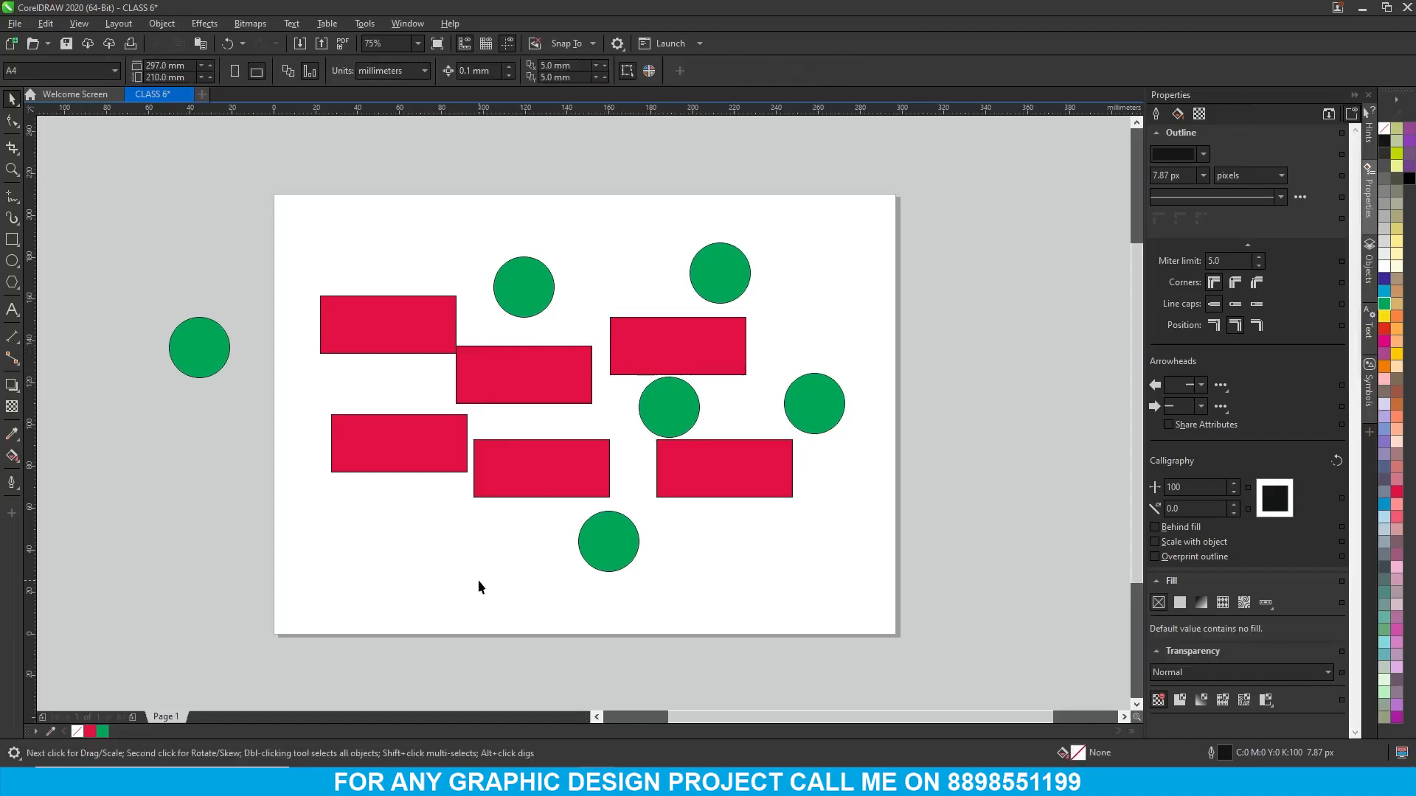
- Select the four central and right-hand red rectangles together without the circle between them, and clear the selection
left_click(539, 476)
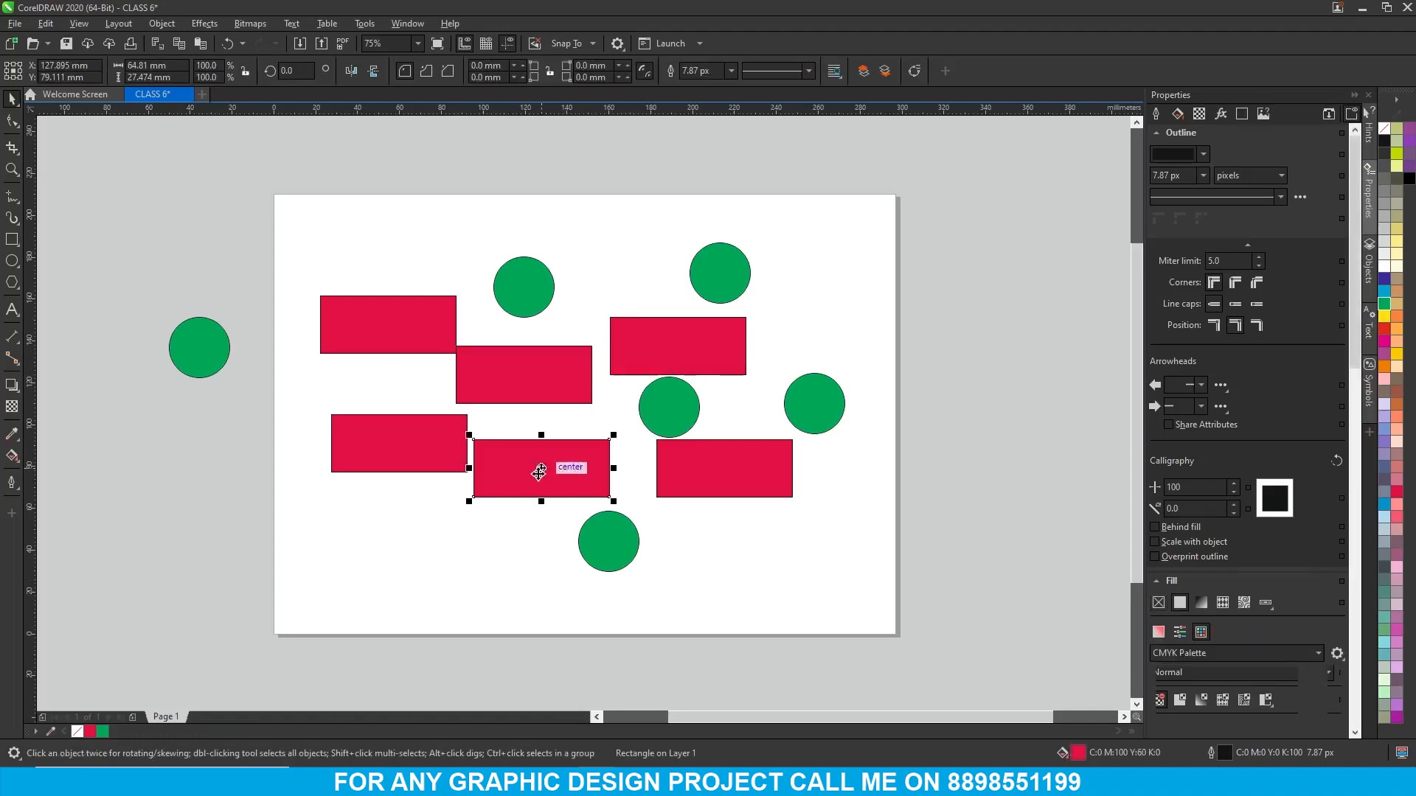
left_click(536, 391, "shift")
left_click(656, 351, "shift")
left_click(762, 467, "shift")
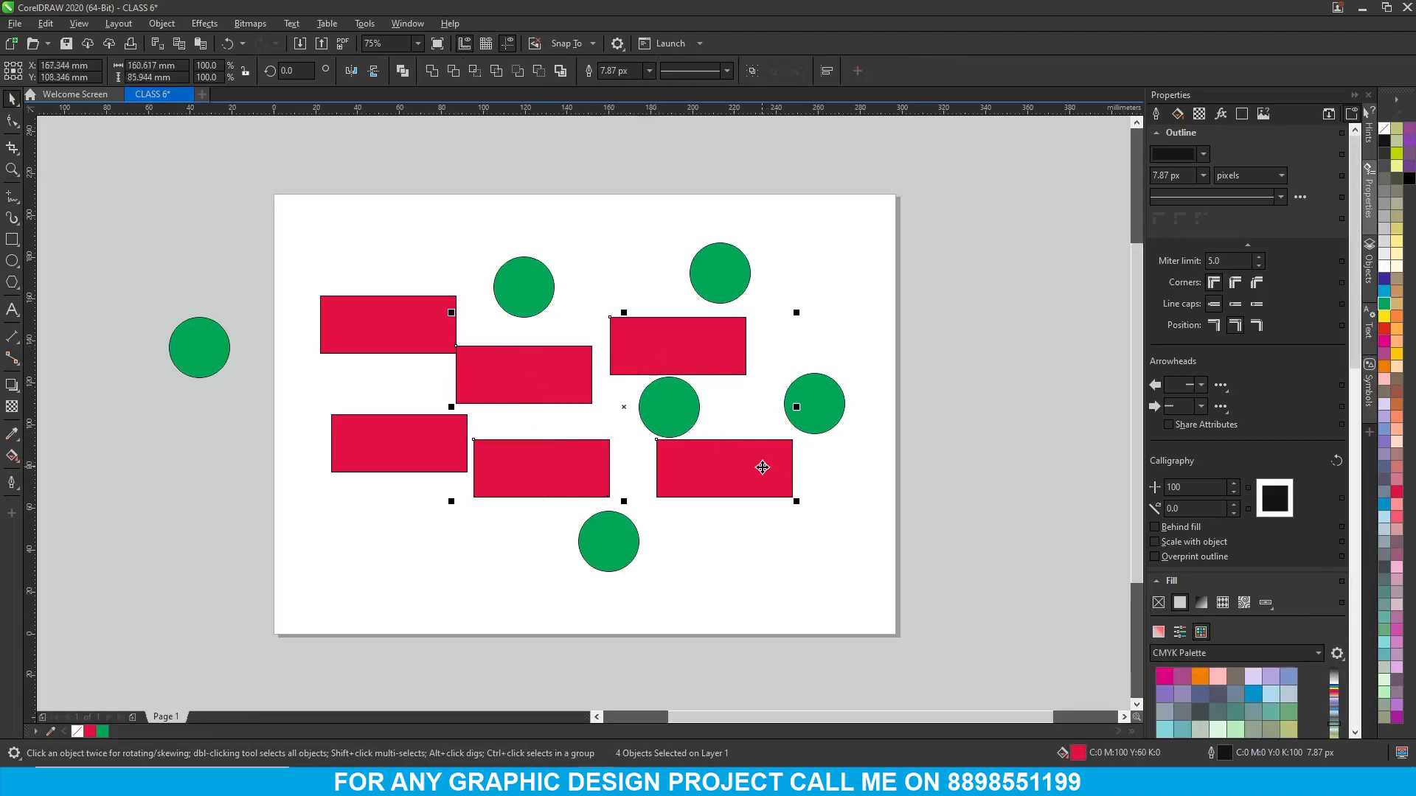
left_click(990, 418)
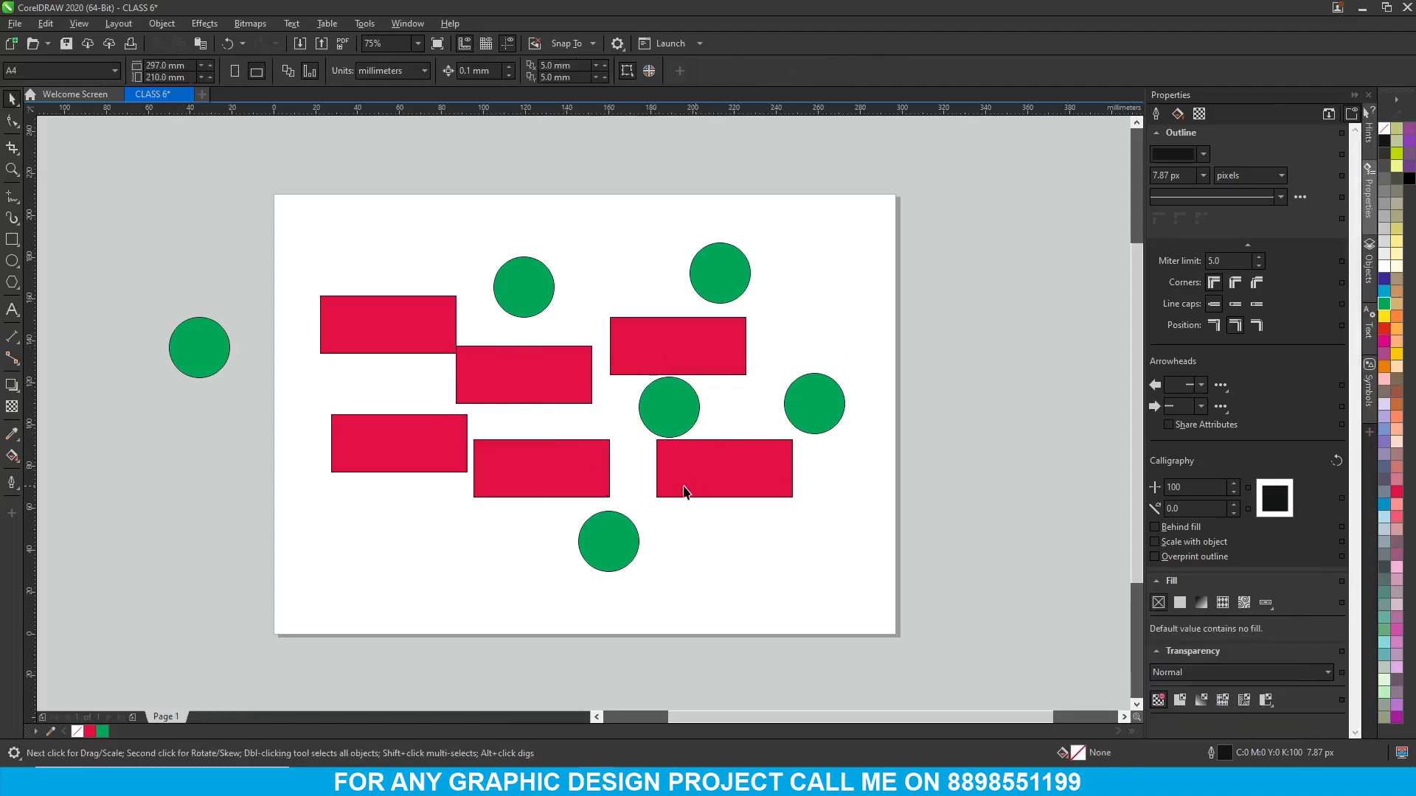
- Lasso the four left-hand red rectangles with the Freehand Pick tool, move them off the page's lower-left corner, and undo the move
left_click(14, 102)
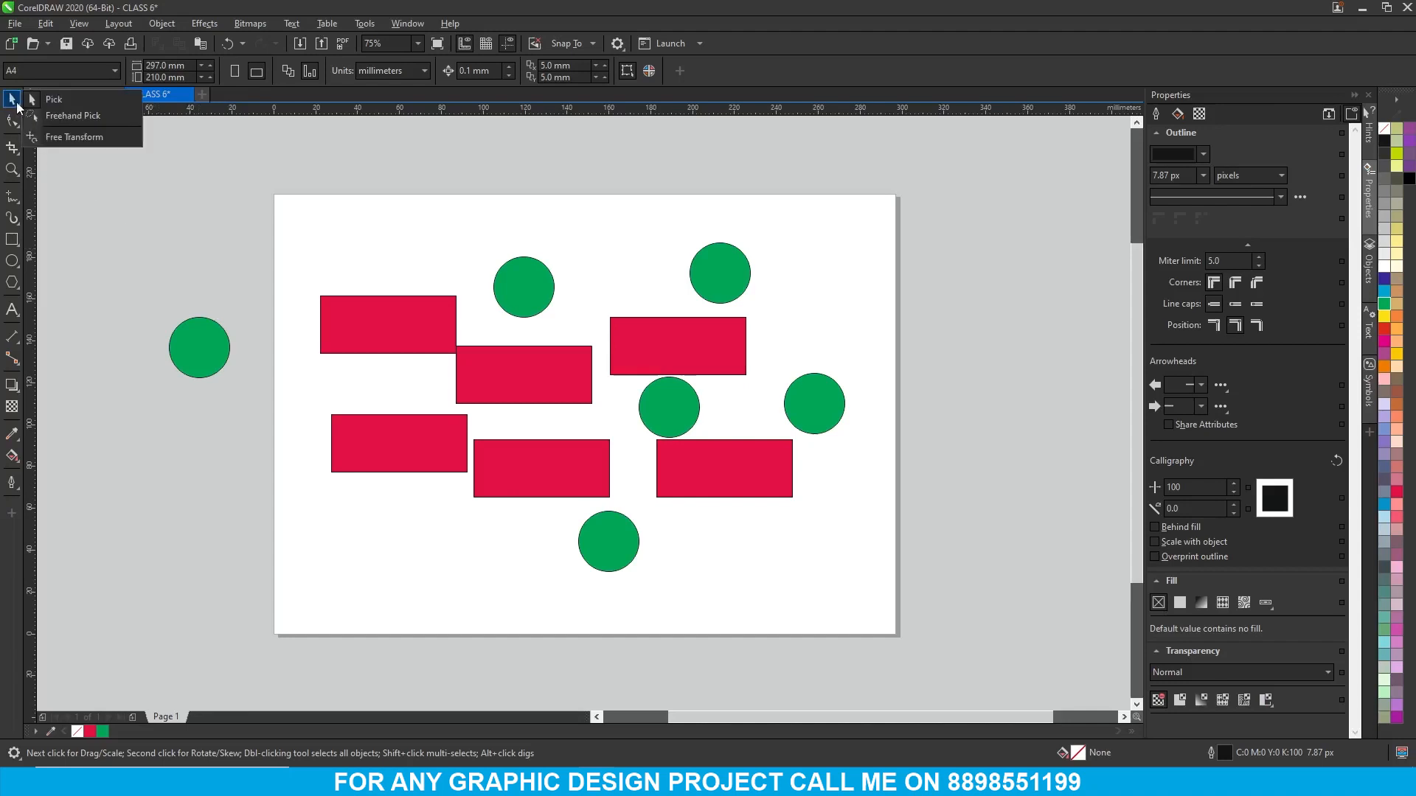
left_click(48, 114)
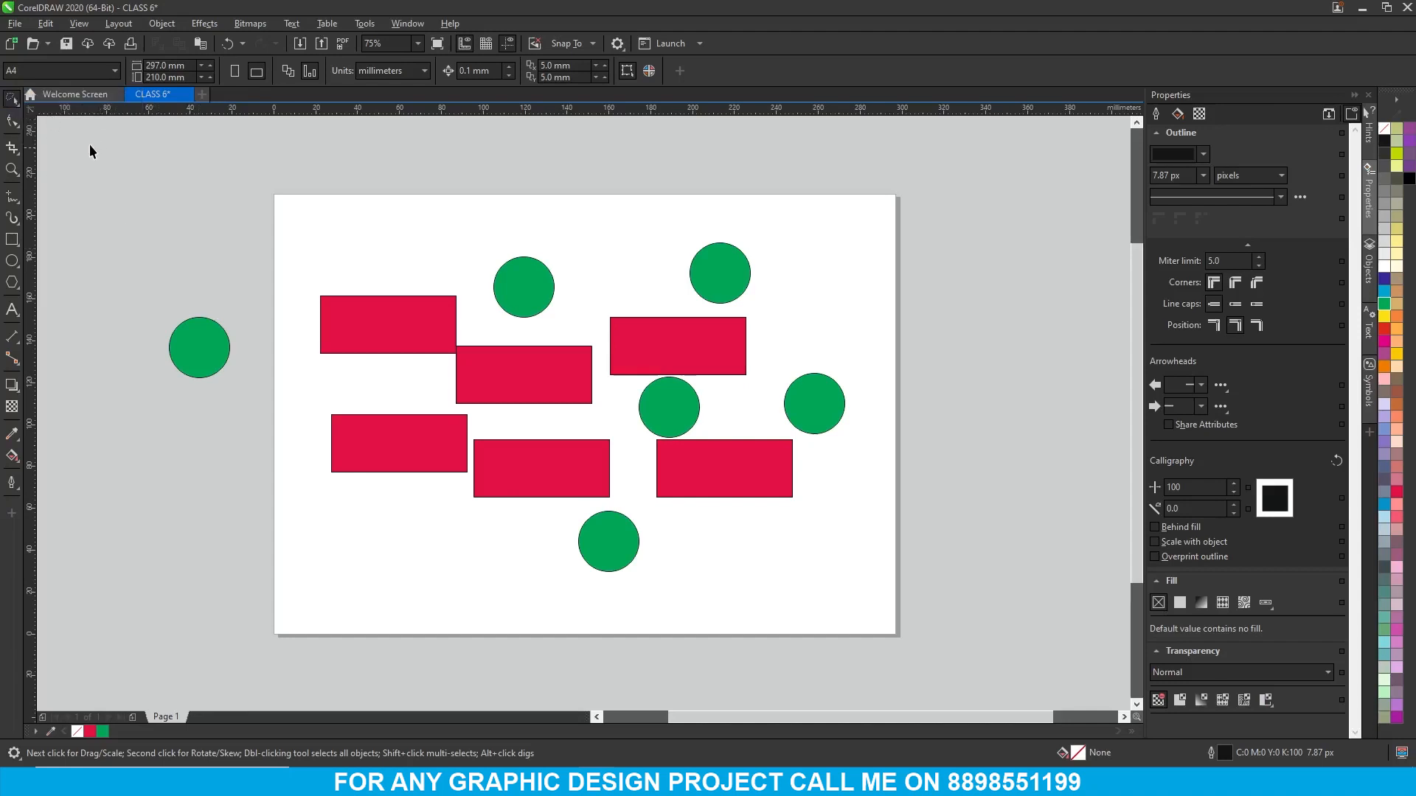
left_click(12, 98)
left_click(49, 115)
left_click_drag(290, 289, 326, 270)
mouse_move(435, 287)
left_mouse_down()
mouse_move(463, 293)
mouse_move(489, 325)
mouse_move(595, 335)
mouse_move(624, 436)
mouse_move(621, 497)
mouse_move(316, 544)
left_mouse_up()
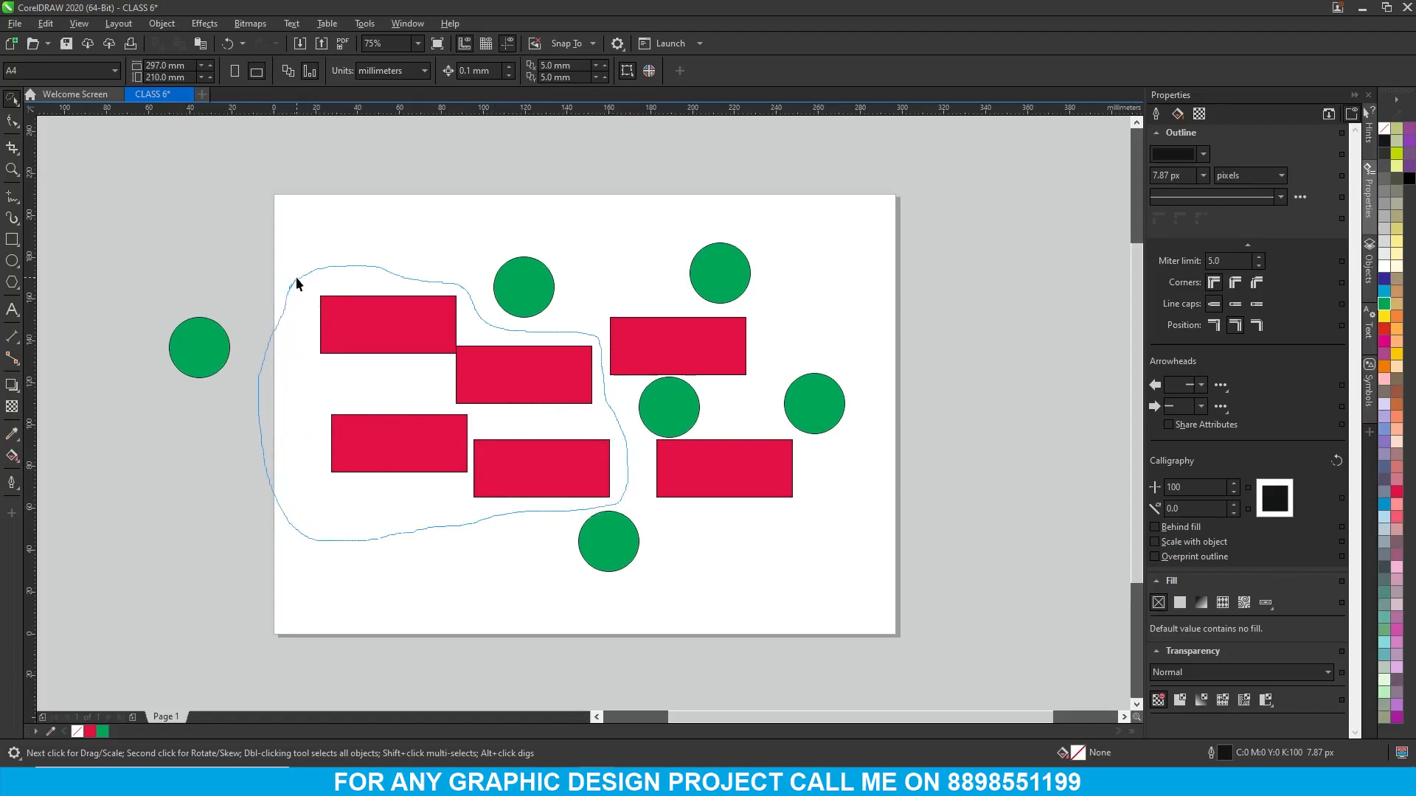
left_click_drag(297, 284, 299, 285)
left_click_drag(461, 408, 208, 561)
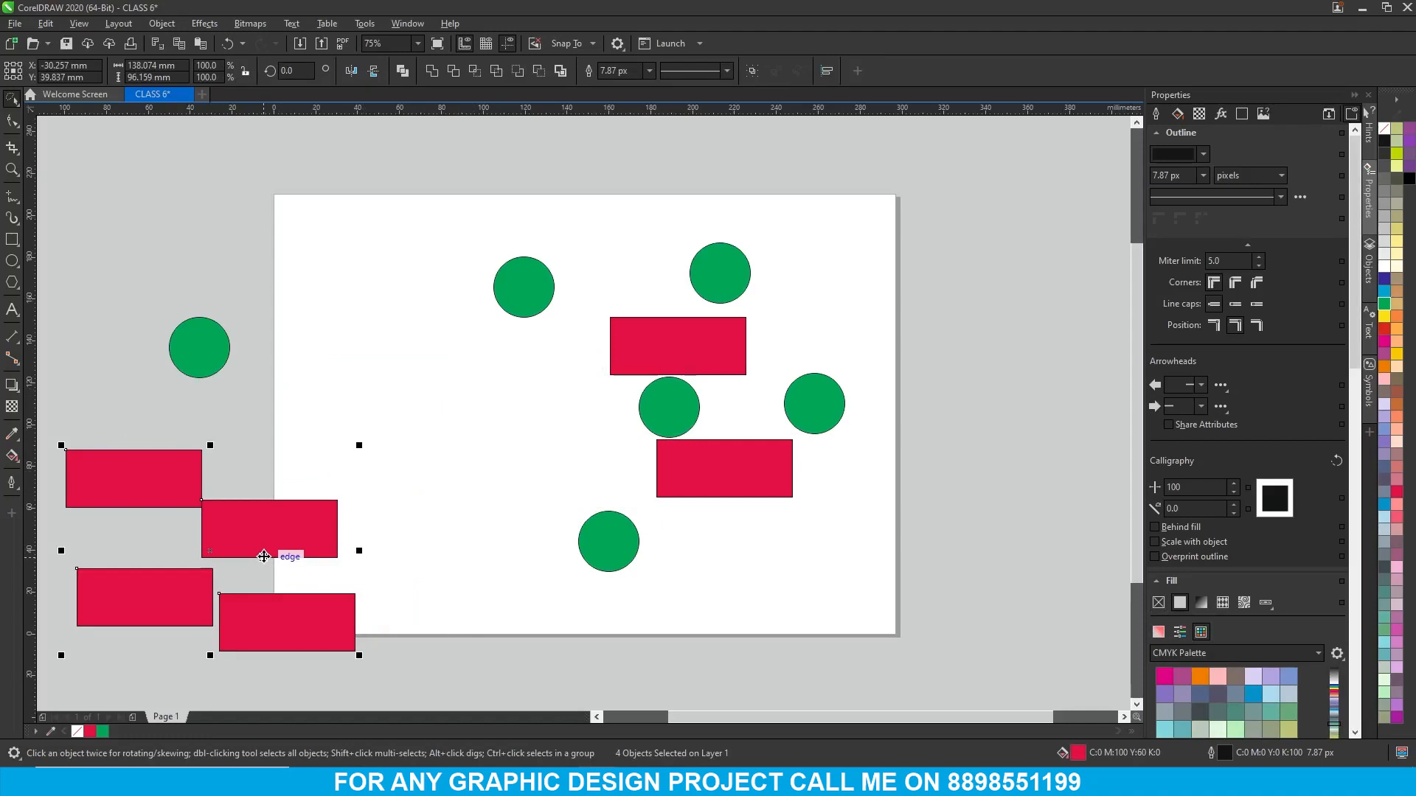
key("ctrl+z")
left_click(249, 542)
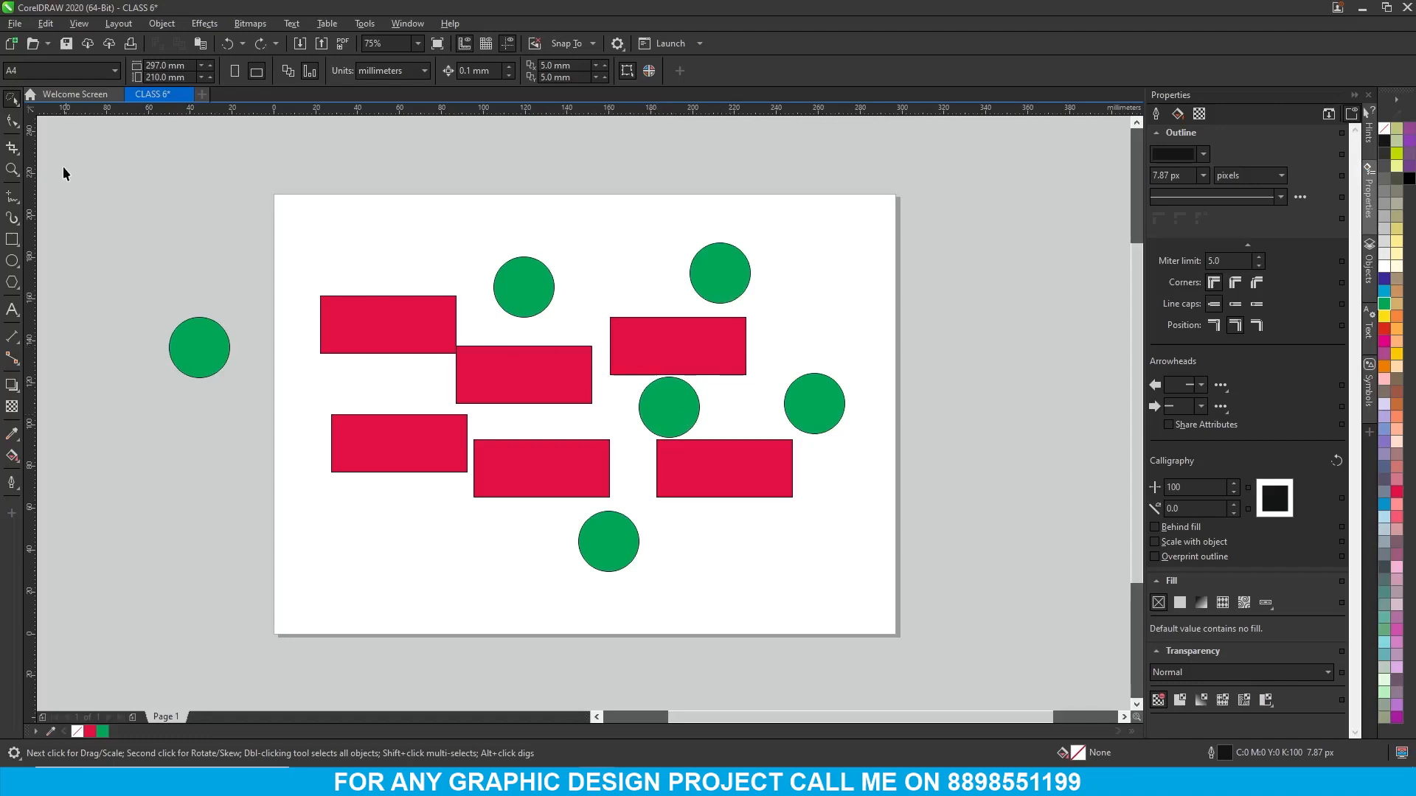
- Lasso the two upper green circles and the central one with the Freehand Pick tool, move them left of the page, and undo the move
left_click(11, 100)
left_click(84, 117)
left_click_drag(548, 239, 486, 246)
mouse_move(553, 336)
left_mouse_down()
mouse_move(602, 336)
mouse_move(632, 430)
mouse_move(719, 449)
mouse_move(730, 397)
mouse_move(713, 349)
mouse_move(732, 315)
left_mouse_up()
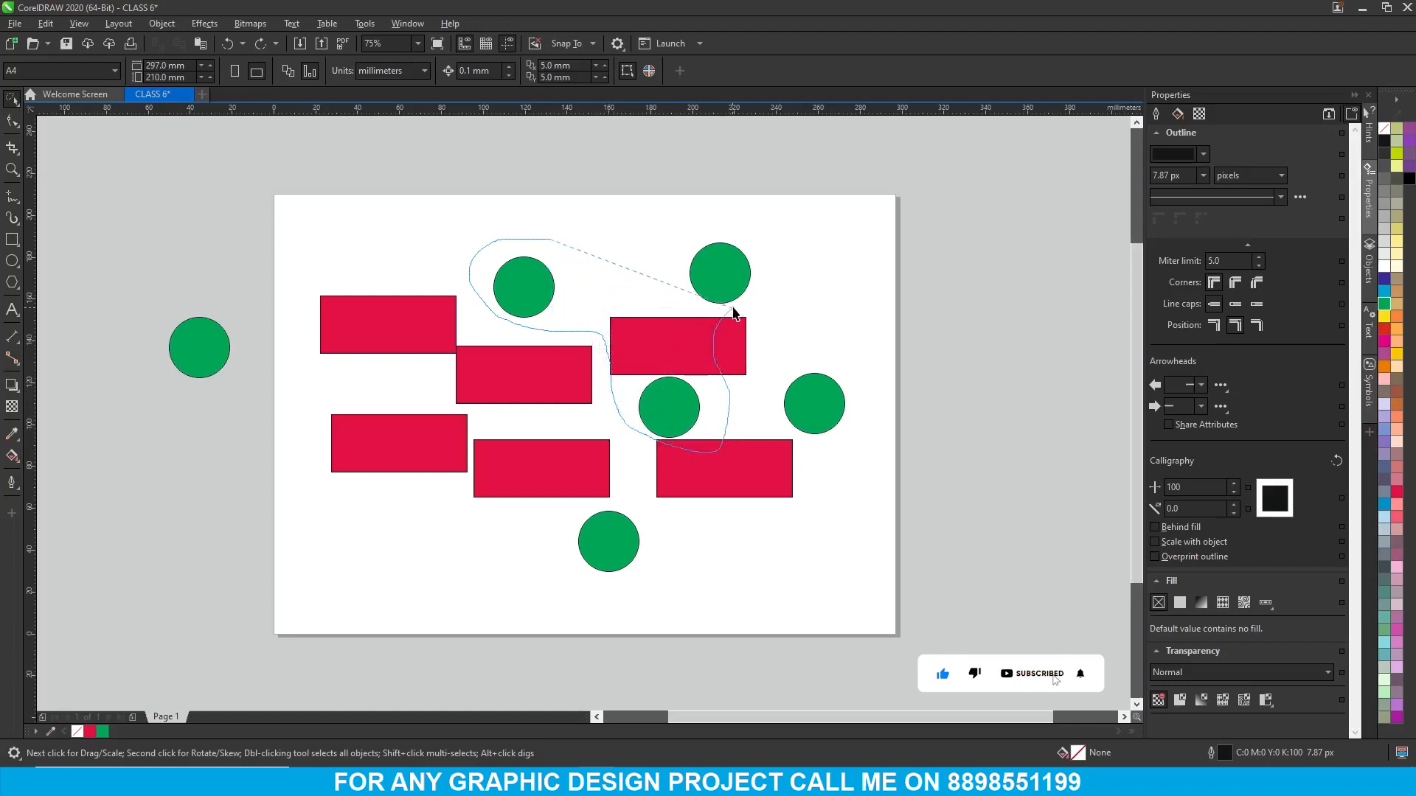
mouse_move(776, 270)
left_mouse_down()
mouse_move(734, 346)
mouse_move(787, 285)
mouse_move(786, 235)
mouse_move(732, 196)
mouse_move(675, 189)
left_mouse_up()
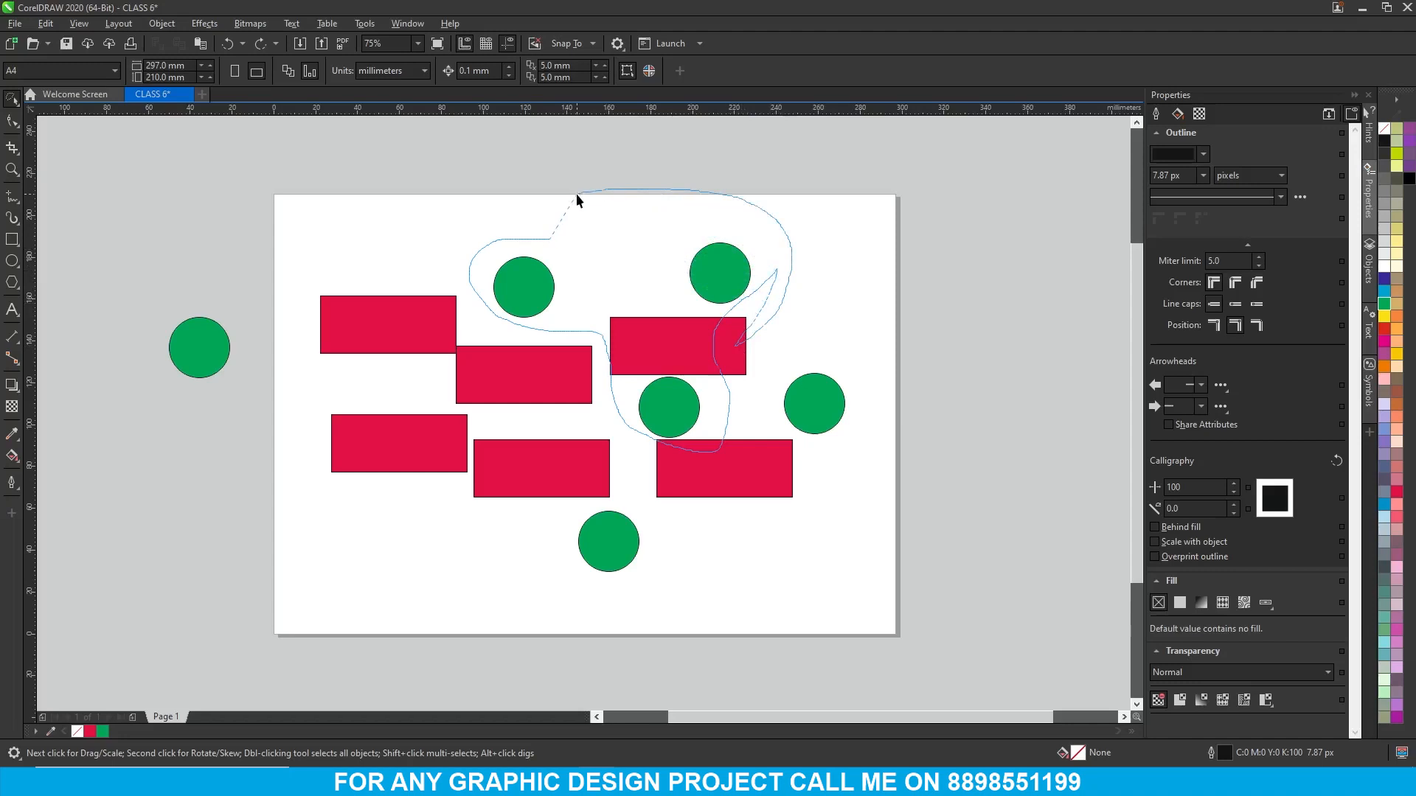
left_click_drag(576, 194, 577, 195)
mouse_move(622, 340)
left_mouse_down()
mouse_move(554, 402)
mouse_move(285, 553)
mouse_move(161, 584)
left_mouse_up()
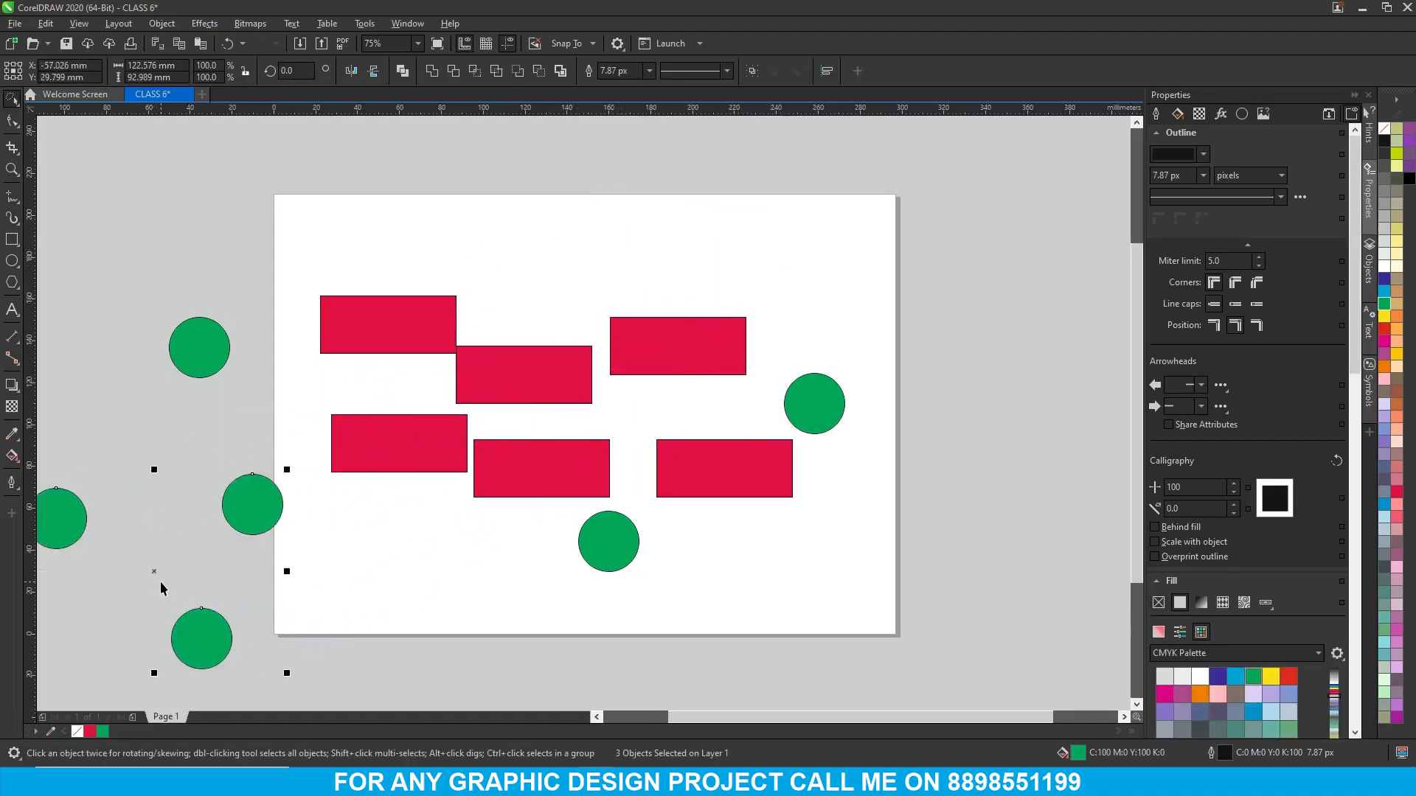
key("ctrl+z")
left_click(294, 170)
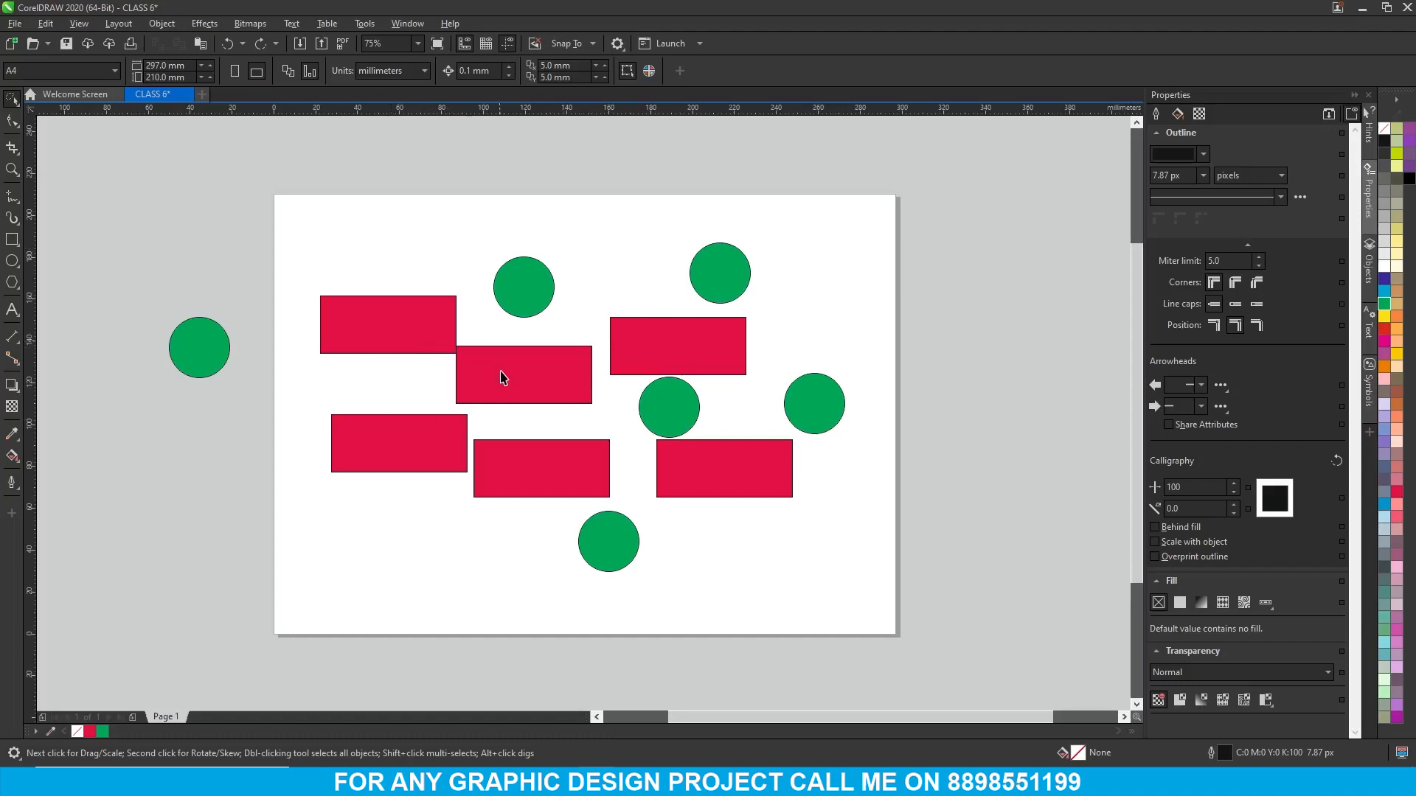
- Shift the lower-left red rectangle slightly upward
left_click_drag(405, 333, 408, 436)
mouse_move(382, 531)
left_mouse_down()
mouse_move(400, 416)
mouse_move(492, 357)
mouse_move(519, 408)
mouse_move(525, 487)
left_mouse_up()
left_click_drag(417, 524, 385, 508)
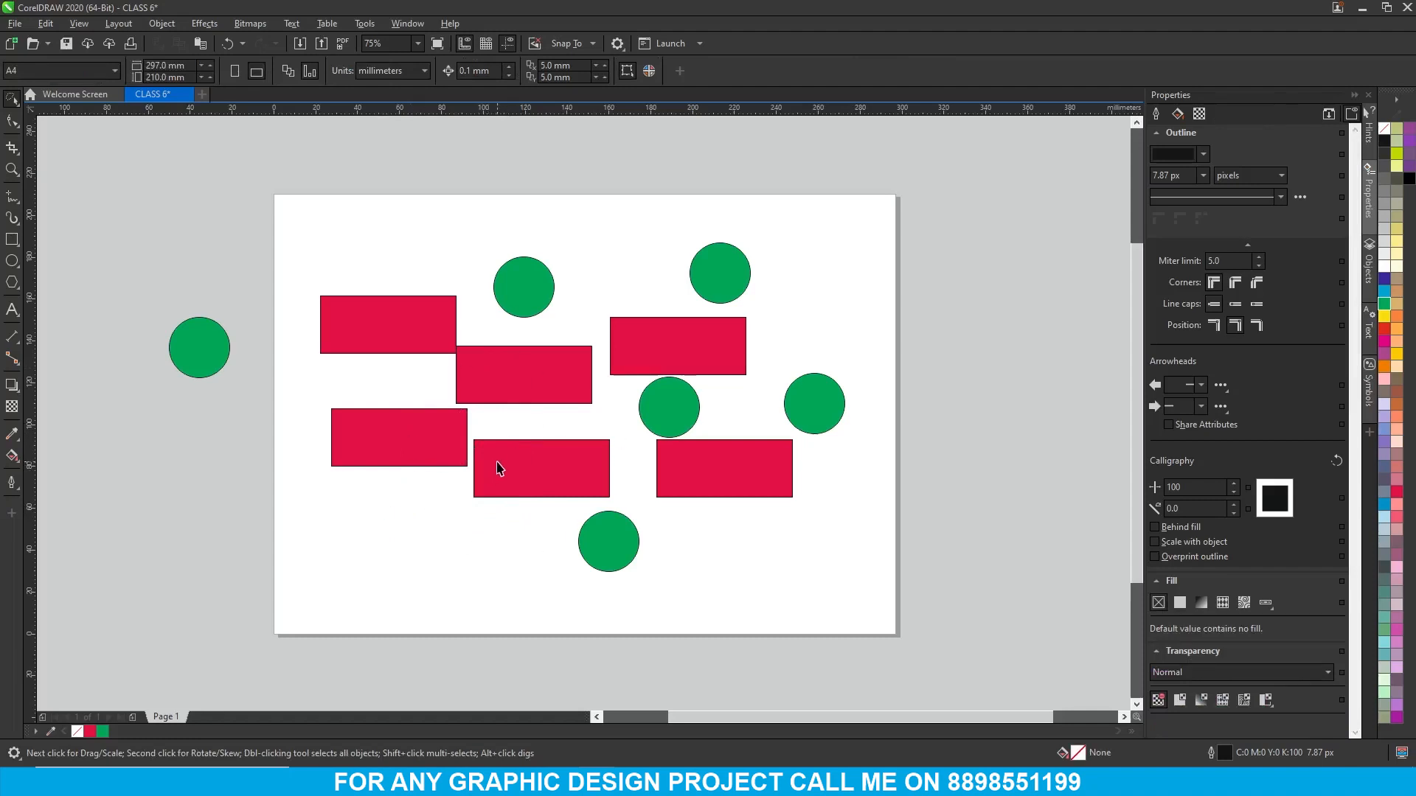
- Select the lower-left red rectangle and its two right-hand neighbours by freehand, move them toward the page's lower-left corner, and undo the move
mouse_move(420, 481)
left_mouse_down()
mouse_move(432, 437)
mouse_move(492, 375)
mouse_move(522, 438)
mouse_move(516, 479)
mouse_move(419, 511)
left_mouse_up()
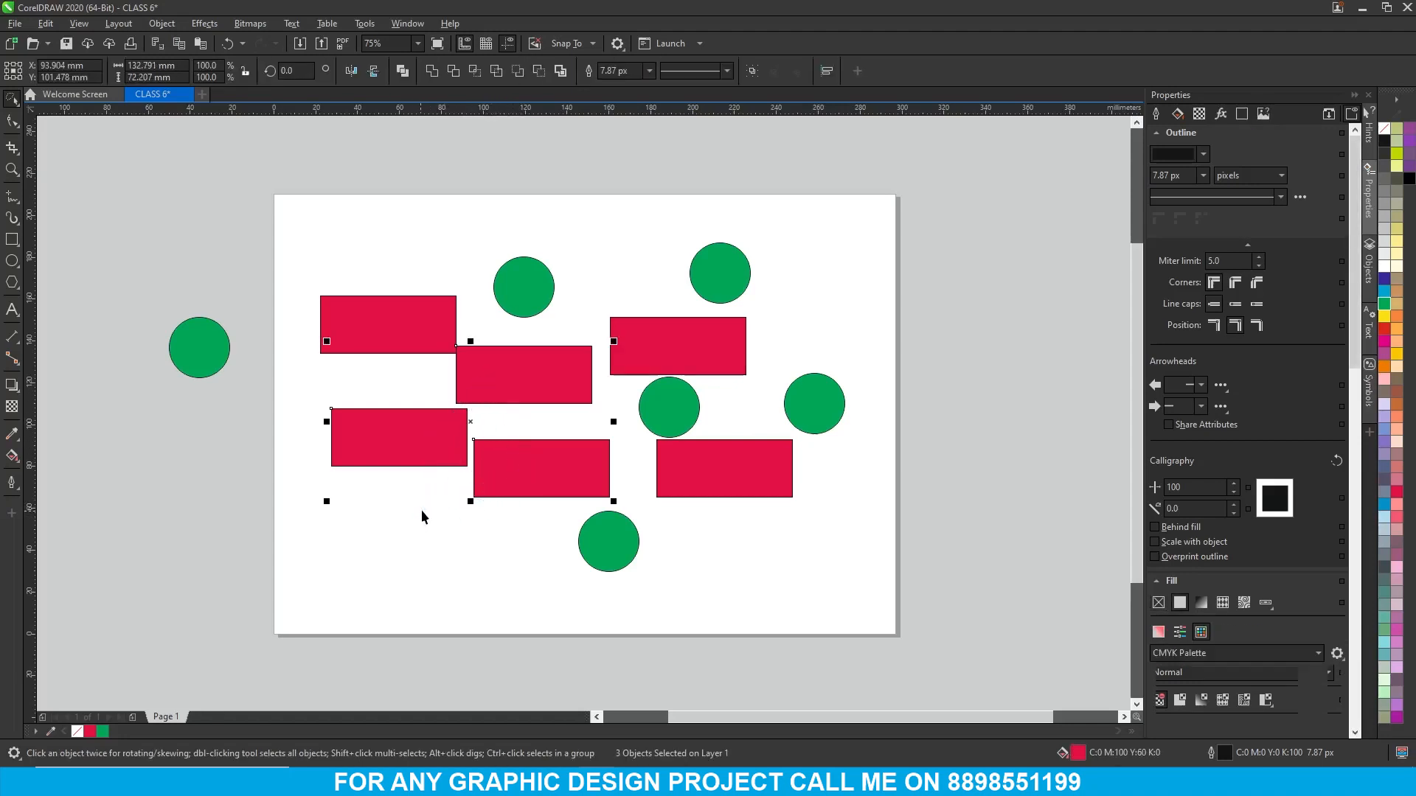
left_click_drag(464, 428, 272, 526)
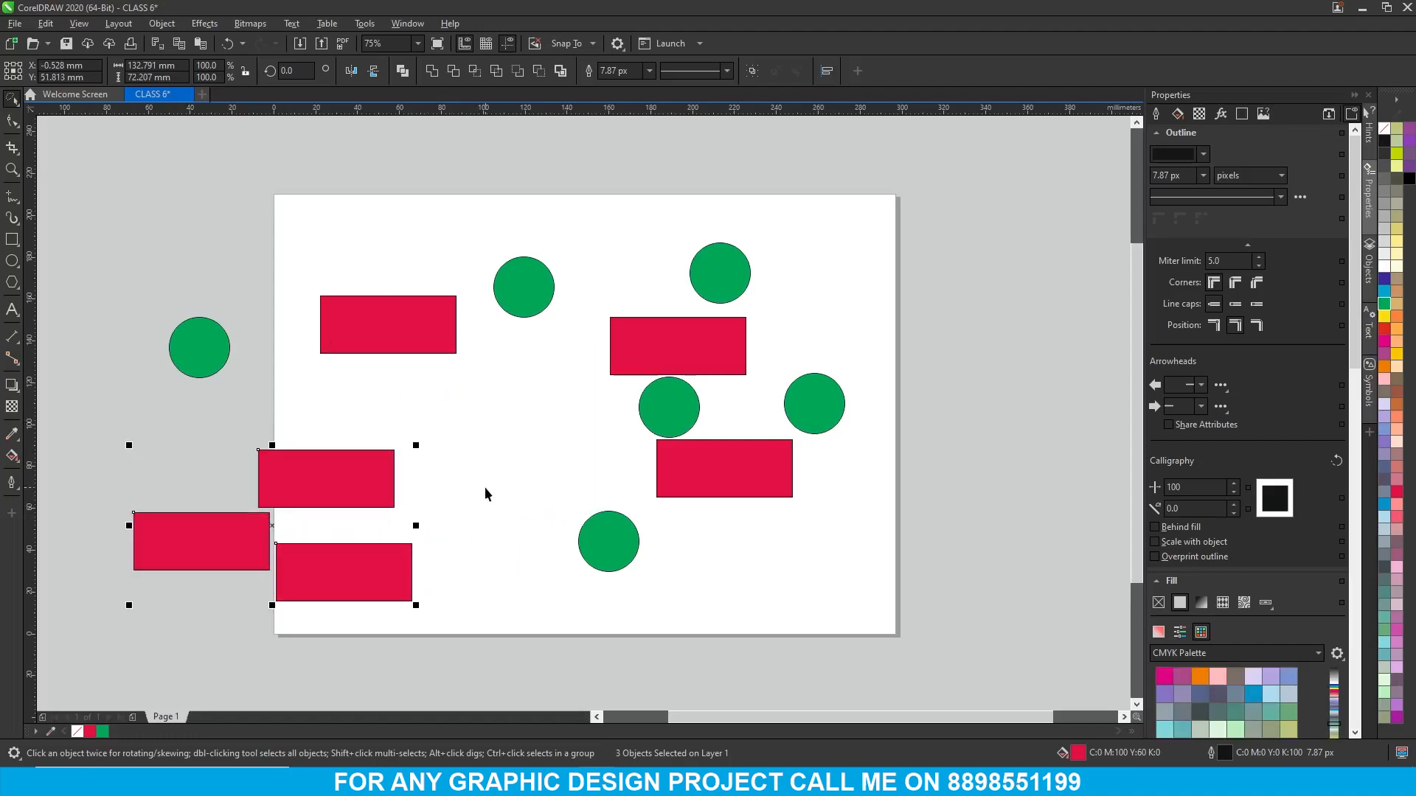
key("ctrl+z")
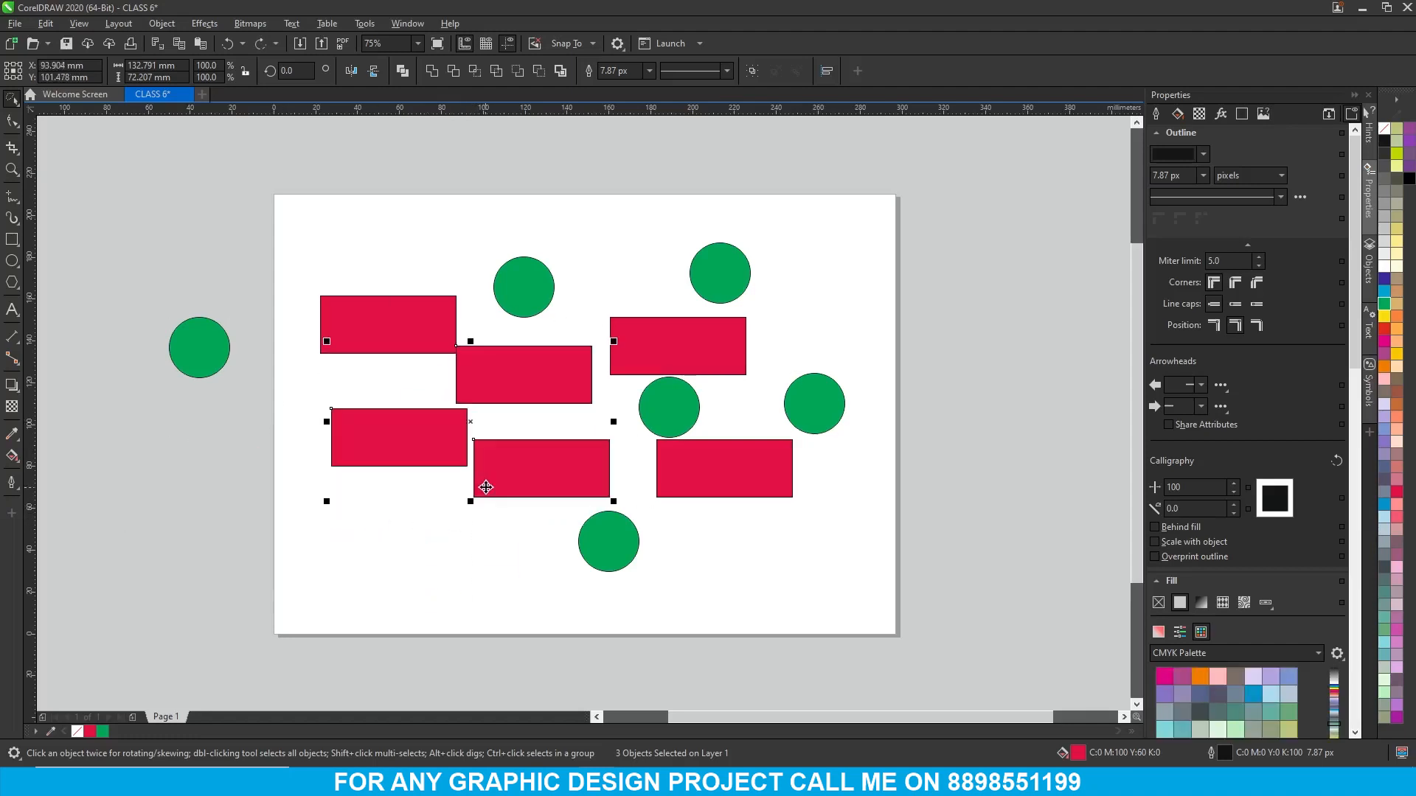
left_click(236, 545)
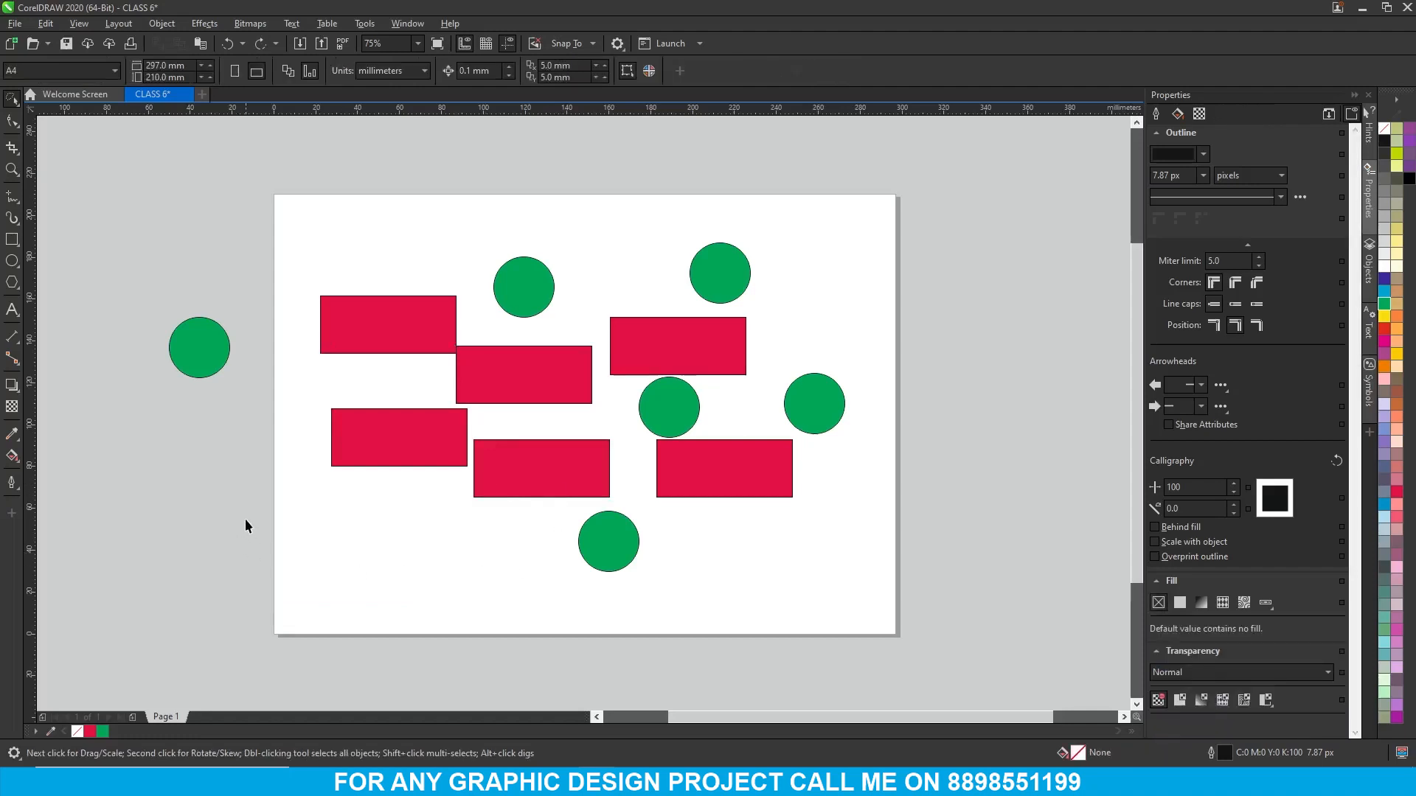
left_click(15, 102)
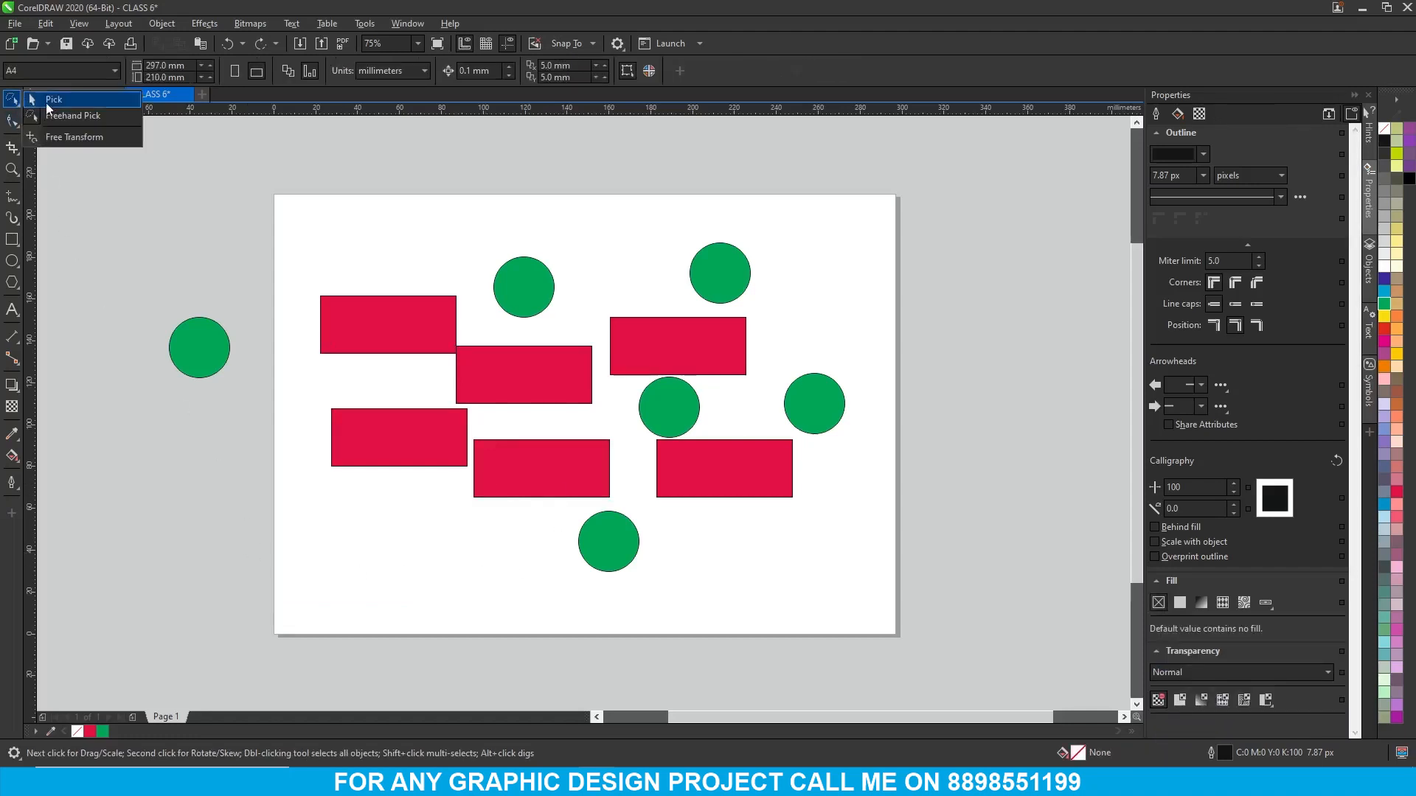
left_click(56, 116)
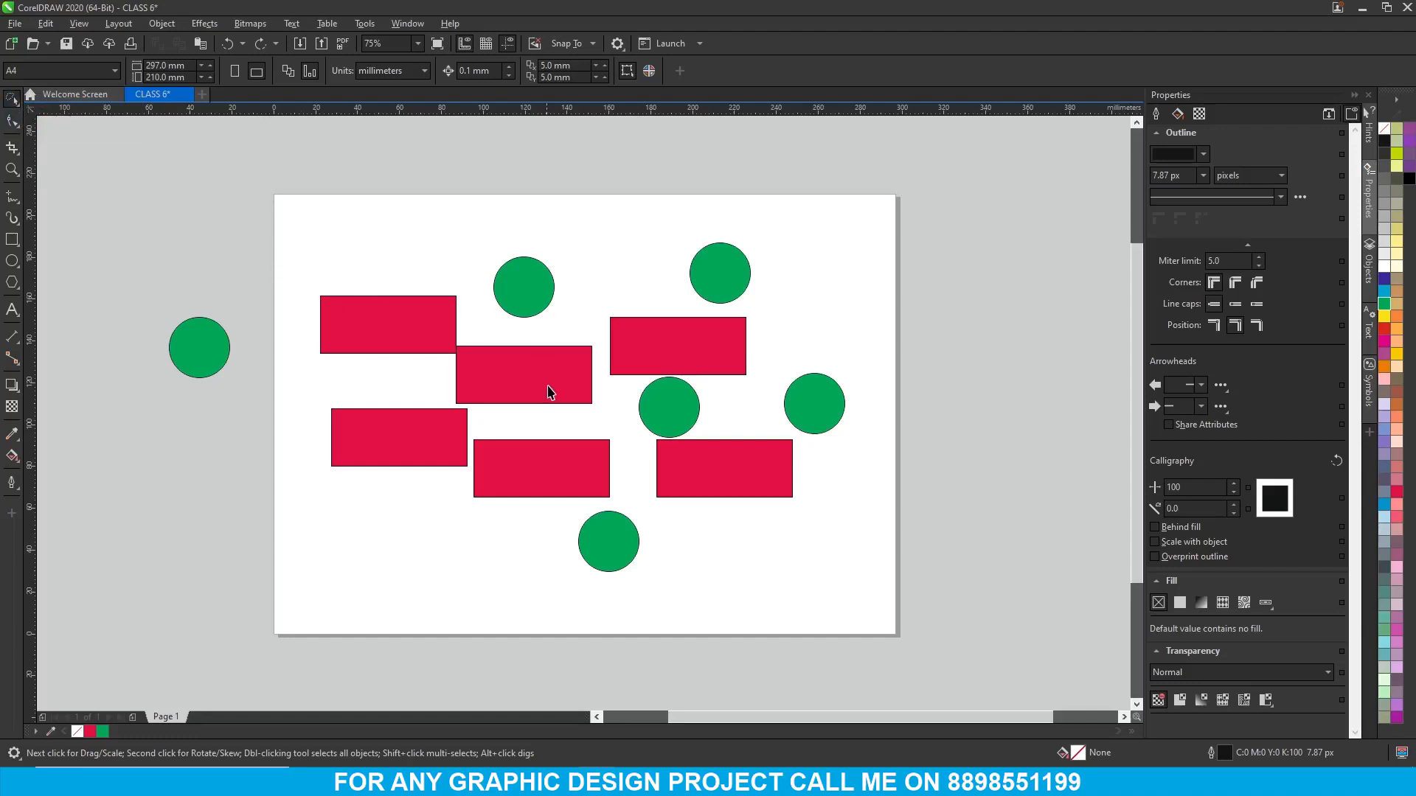
left_click(15, 108)
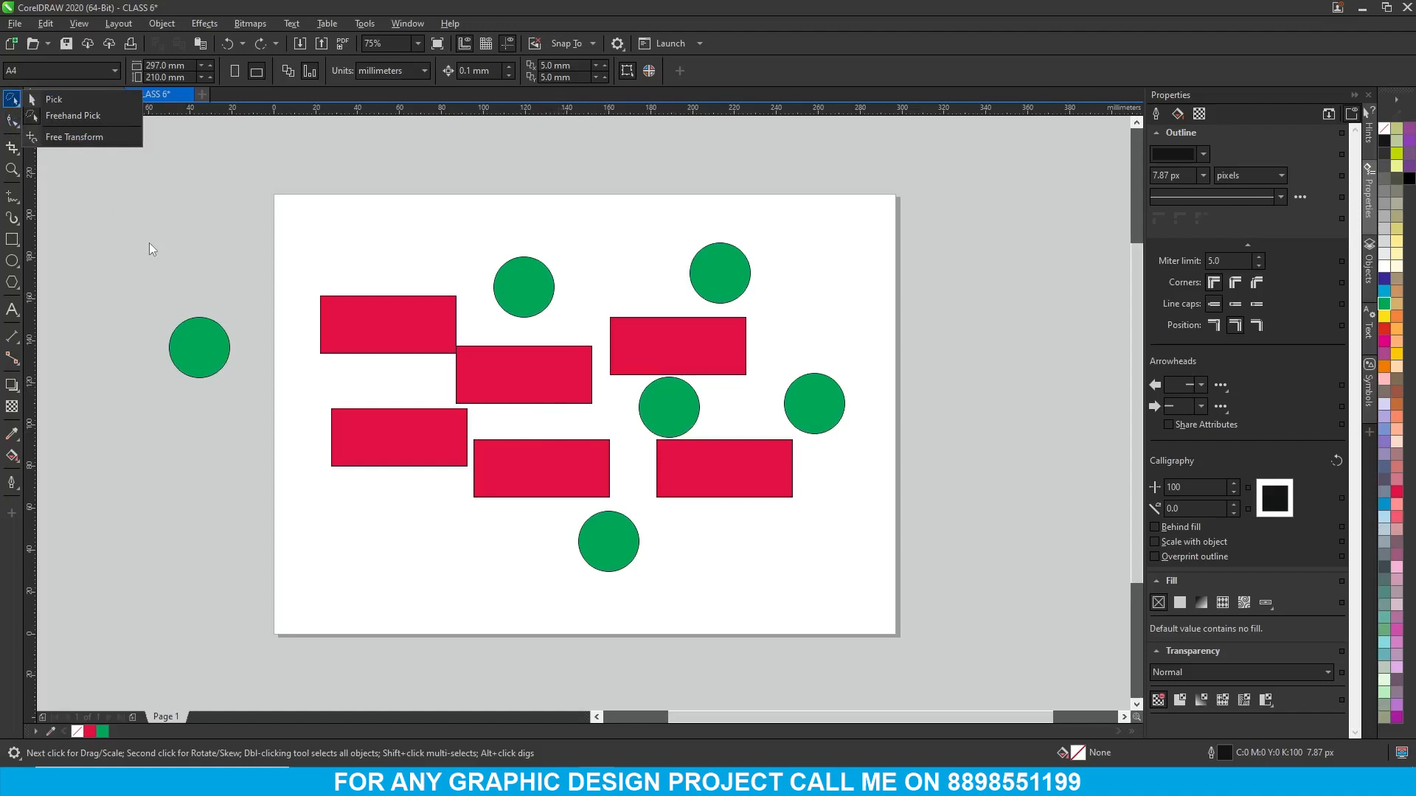
left_click(171, 254)
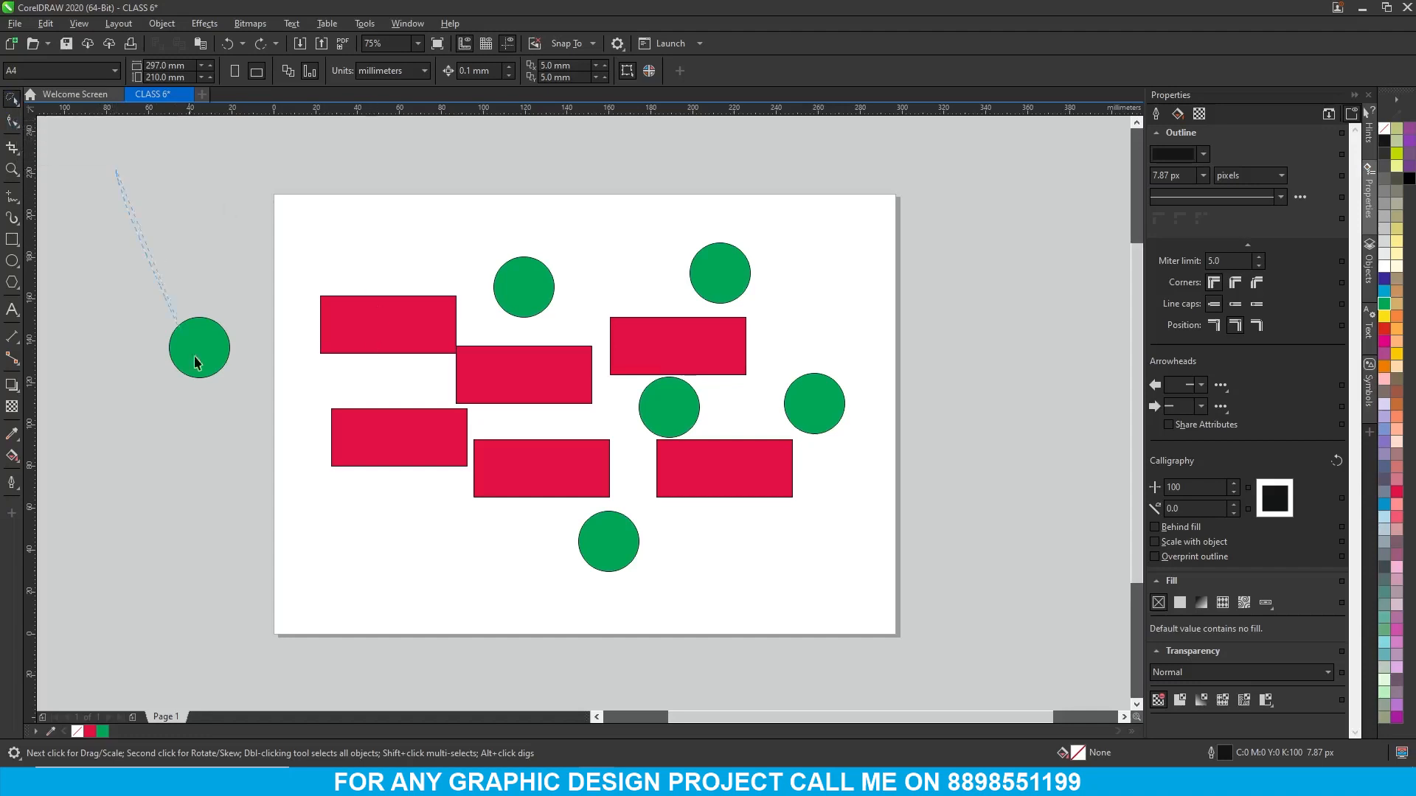
- Lasso the red rectangles and green circles with the Freehand Pick tool and delete them all, including the circle left of the page
mouse_move(347, 473)
left_mouse_down()
mouse_move(624, 551)
mouse_move(831, 586)
mouse_move(939, 506)
mouse_move(962, 358)
mouse_move(955, 275)
mouse_move(906, 218)
left_mouse_up()
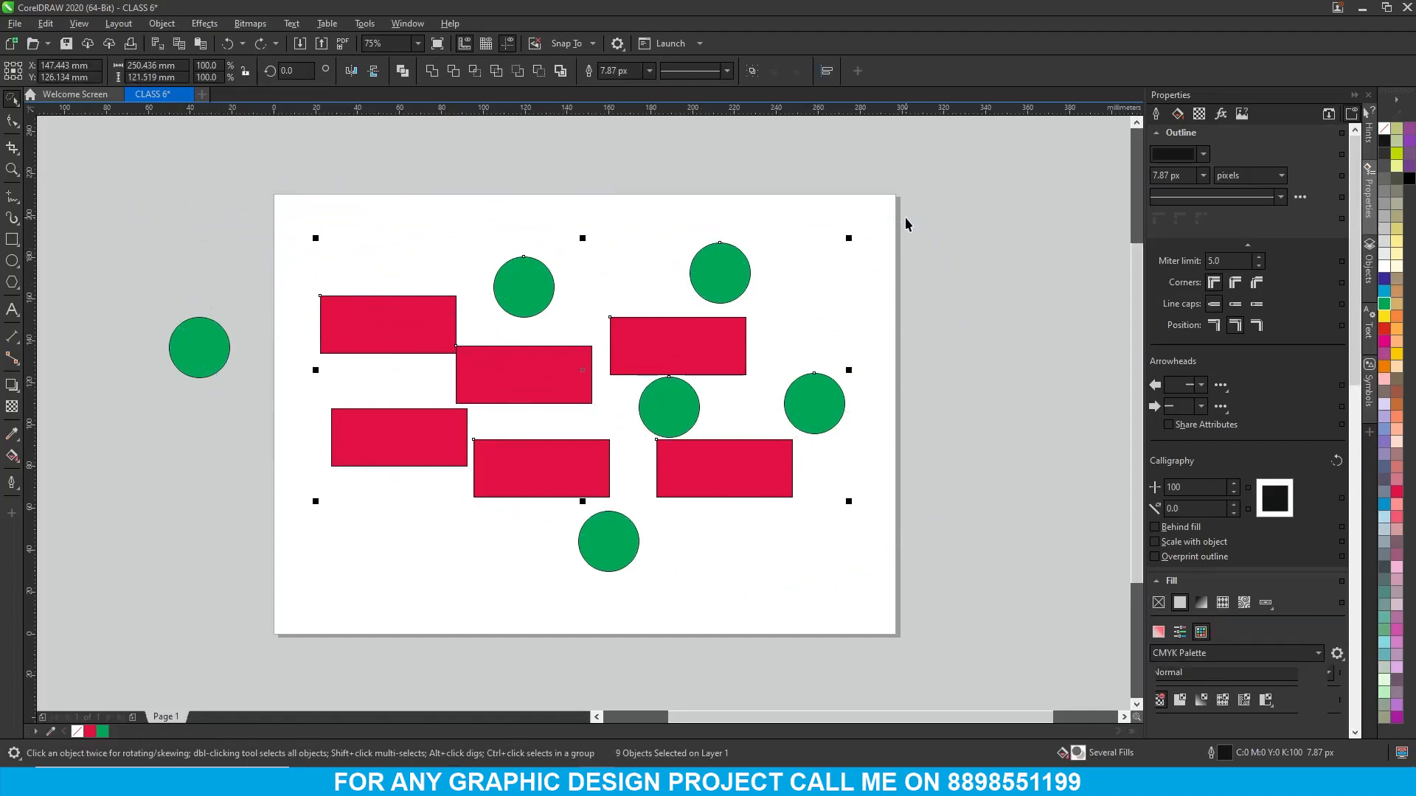
key("Escape")
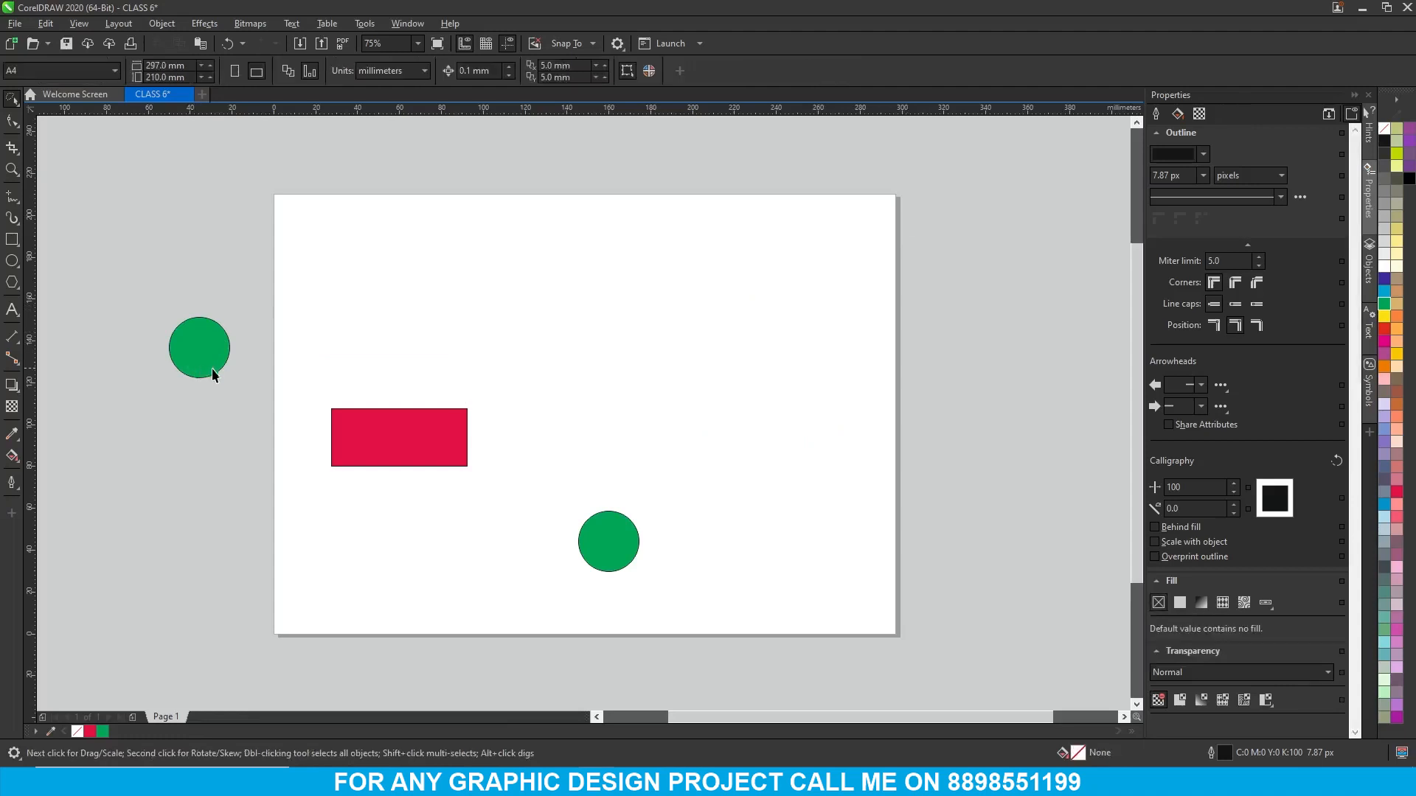
mouse_move(441, 569)
left_mouse_down()
mouse_move(655, 598)
mouse_move(775, 554)
mouse_move(788, 520)
left_mouse_up()
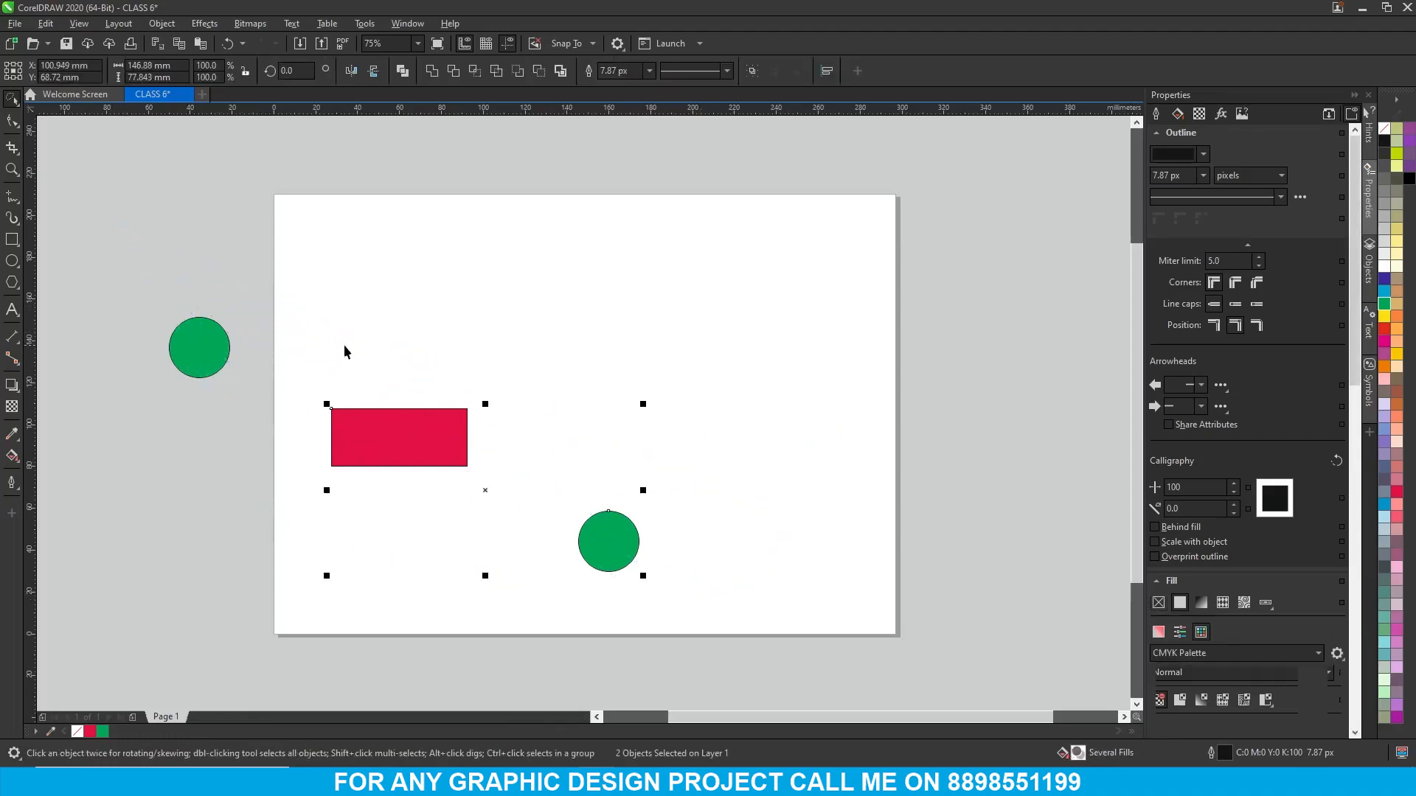
key("Delete")
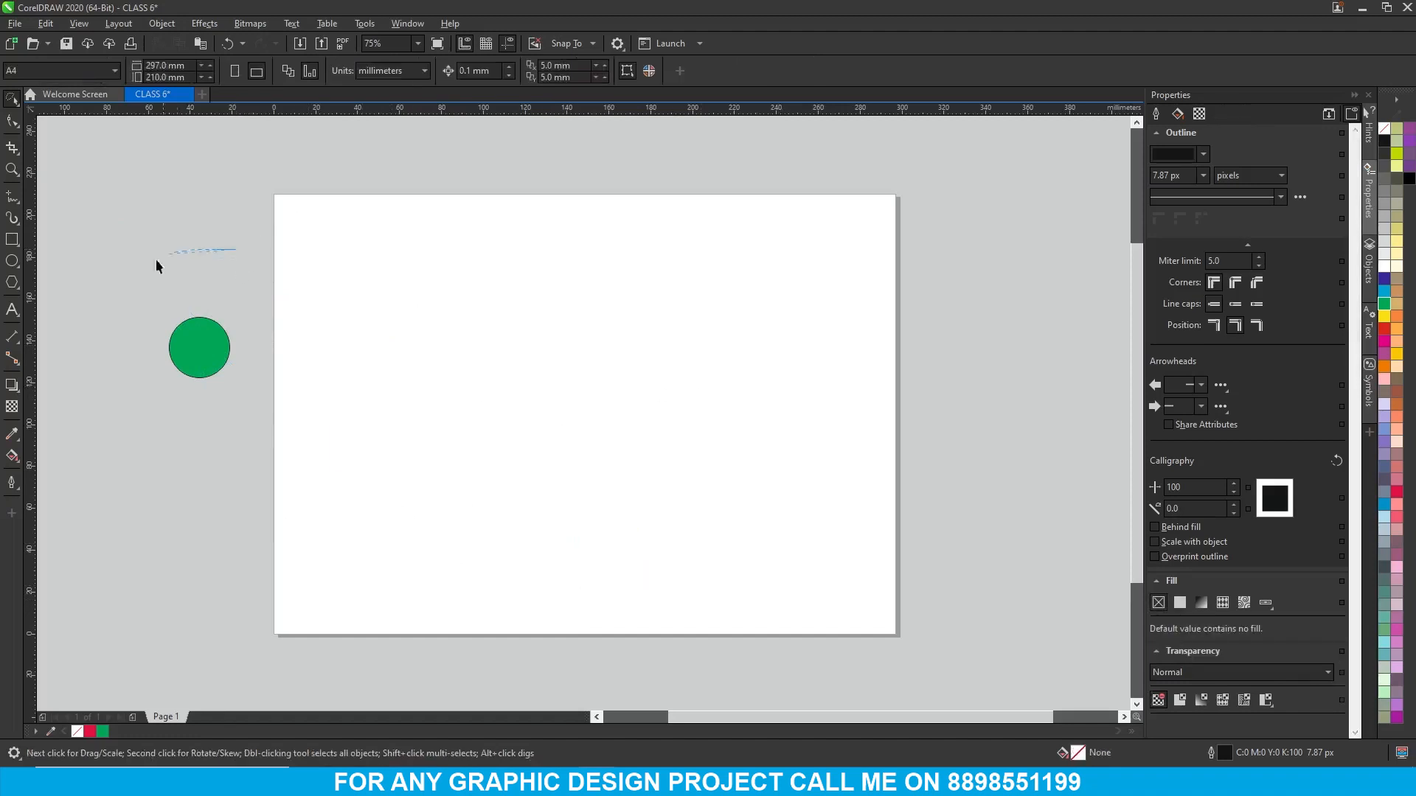
left_click_drag(389, 345, 388, 345)
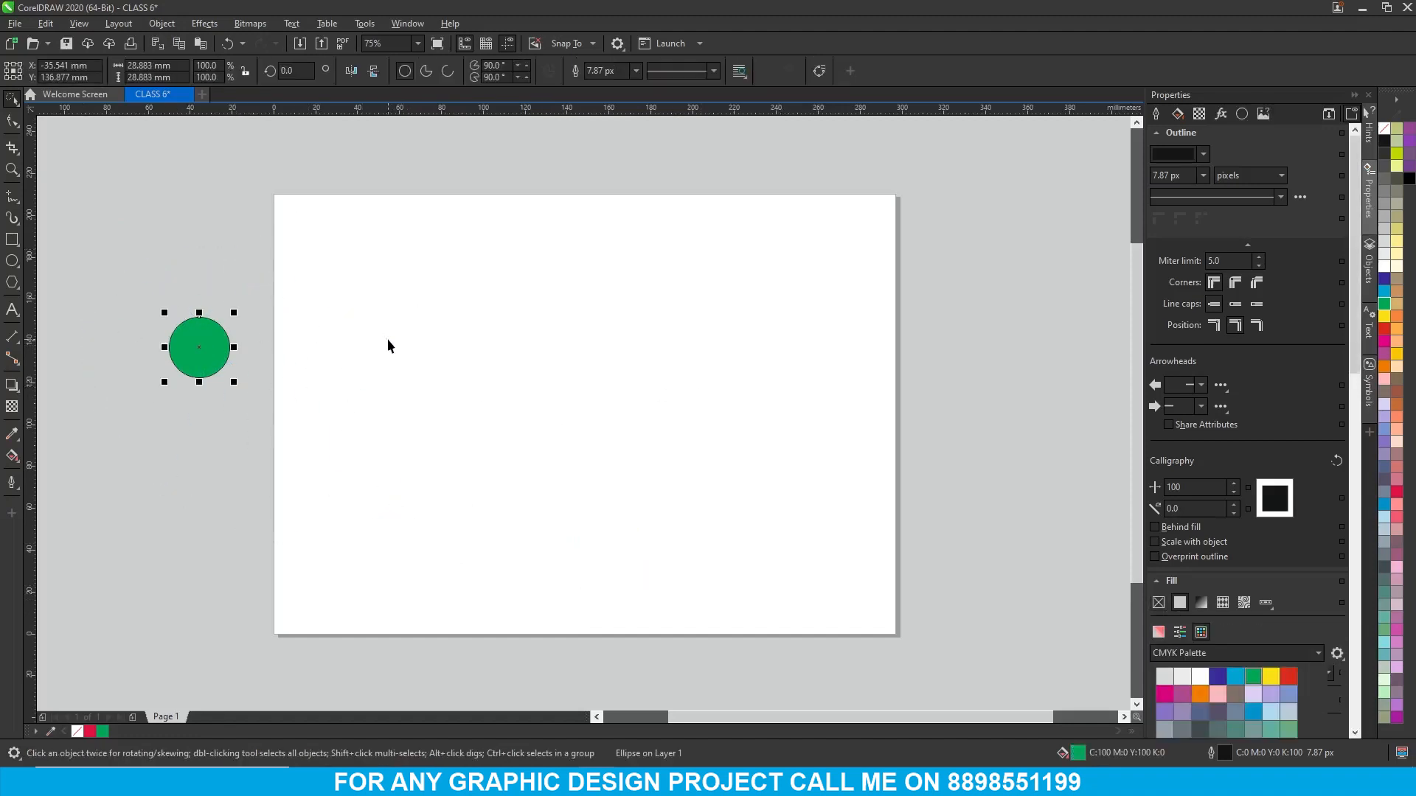
key("Delete")
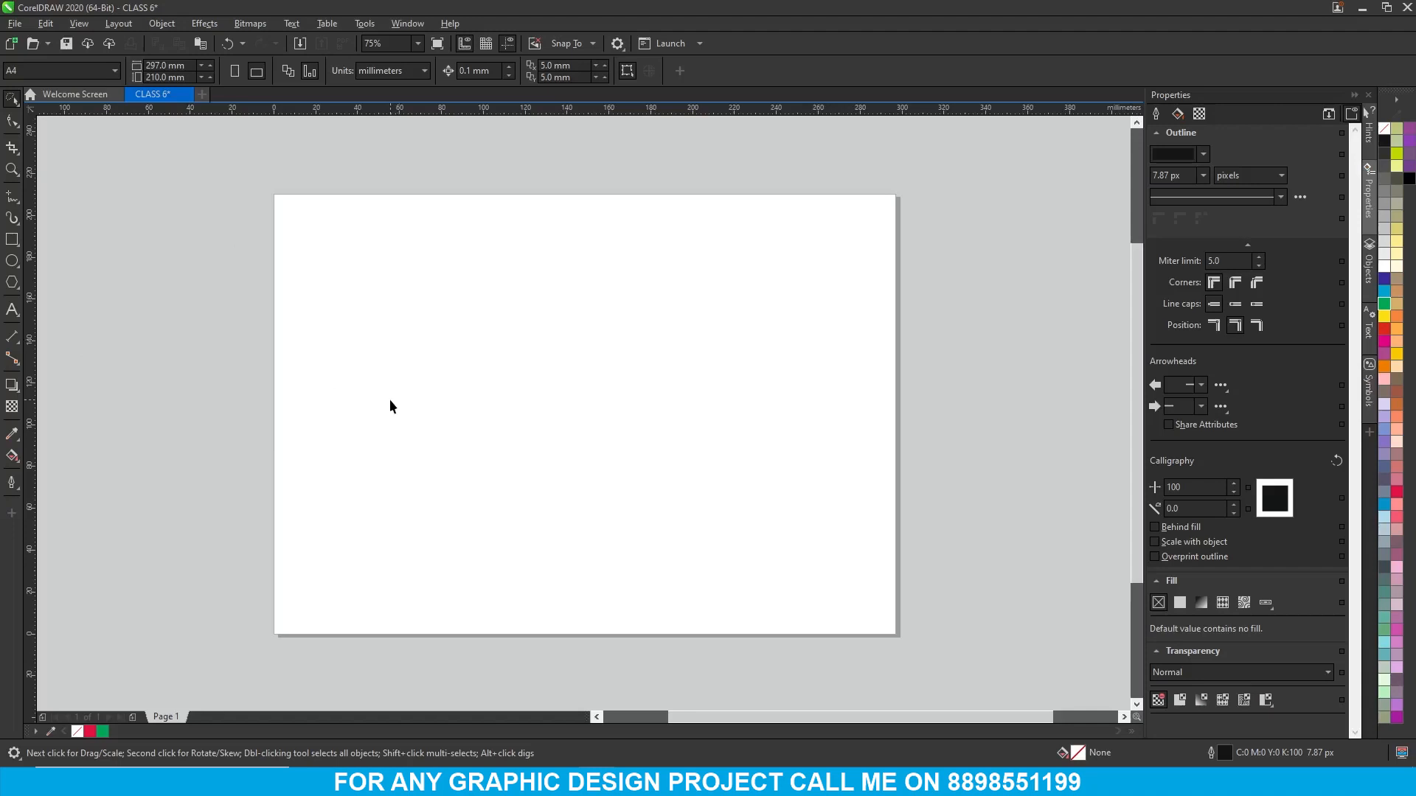
- Draw an upright rectangle about 57 mm wide and 81 mm high on the left half of the page
left_click(12, 98)
left_click(73, 138)
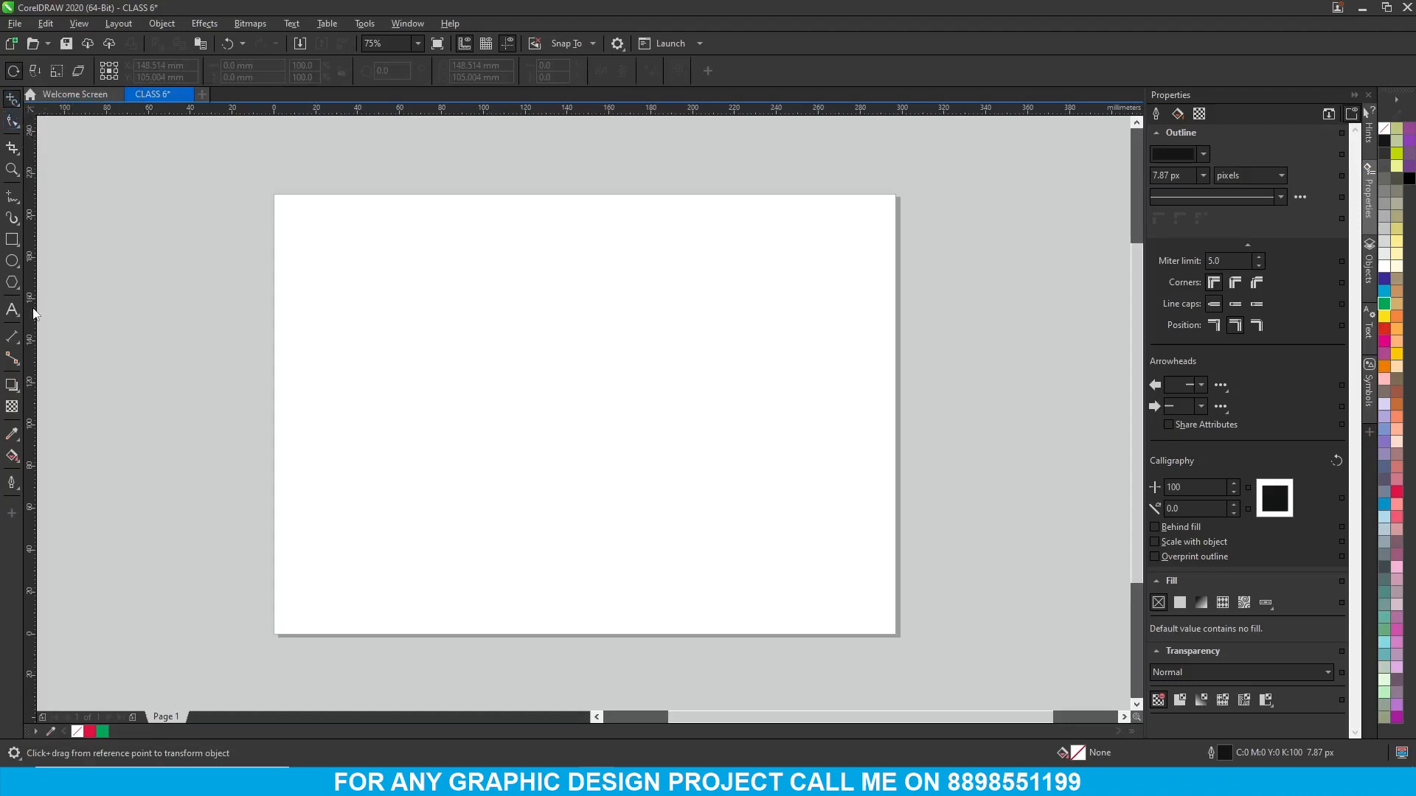
left_click(12, 241)
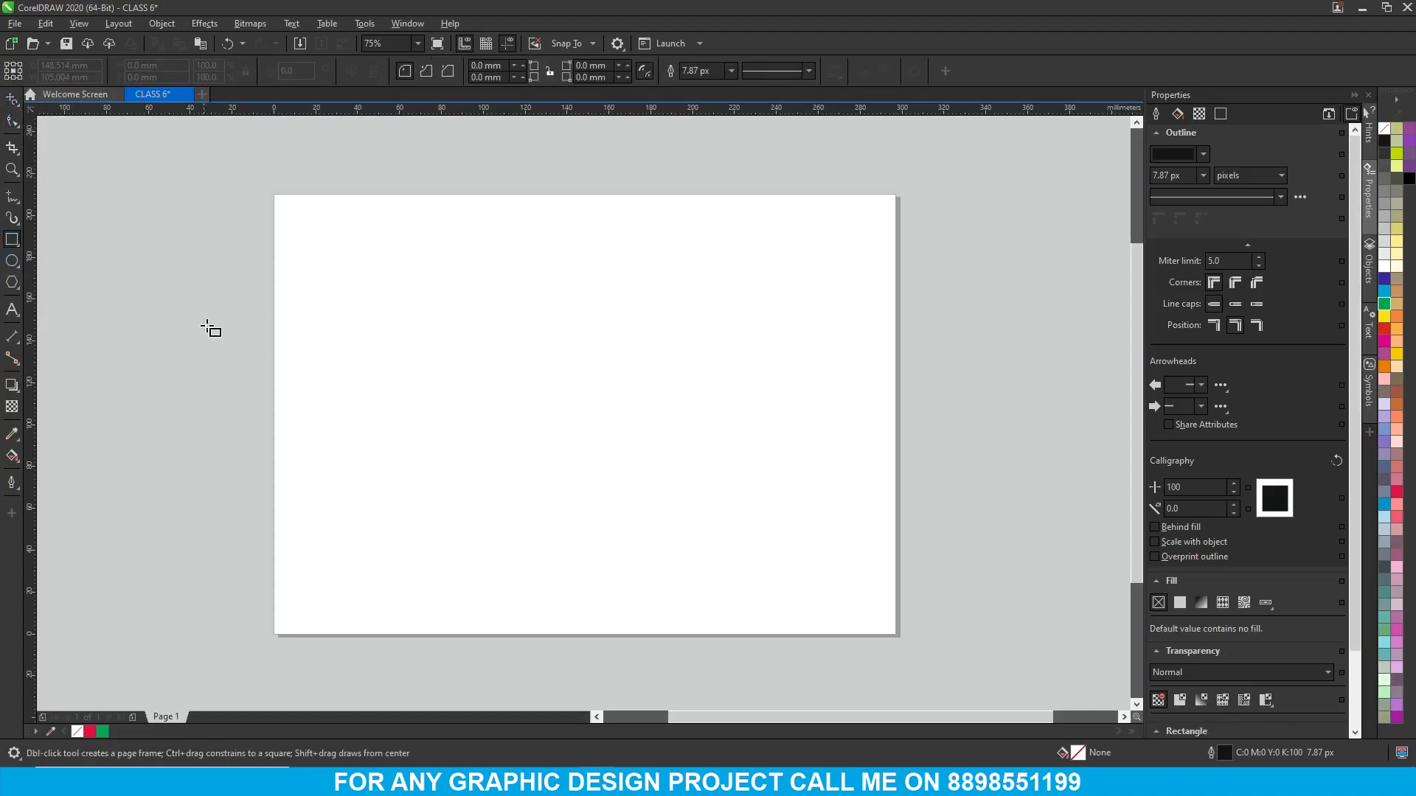
left_click_drag(369, 324, 486, 494)
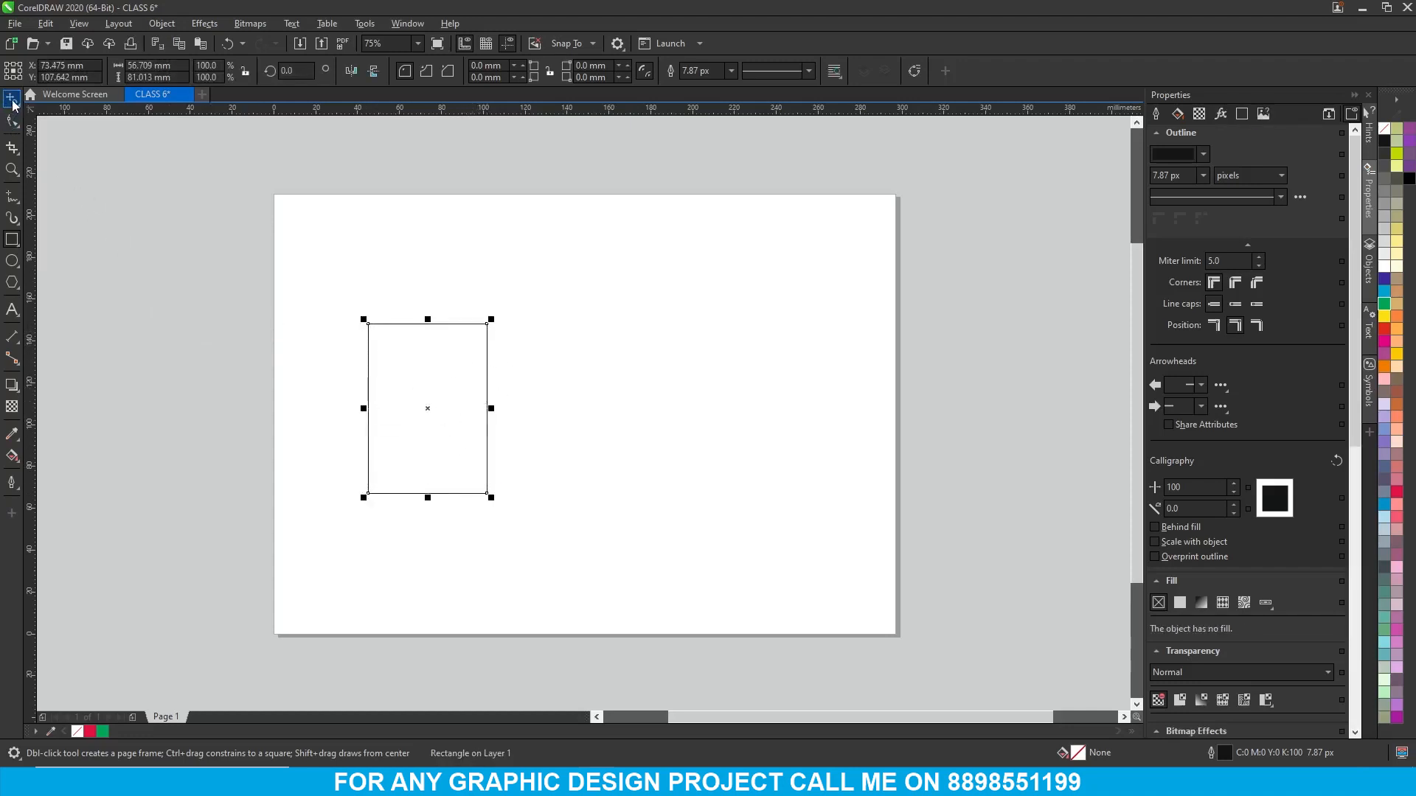
left_click(57, 102)
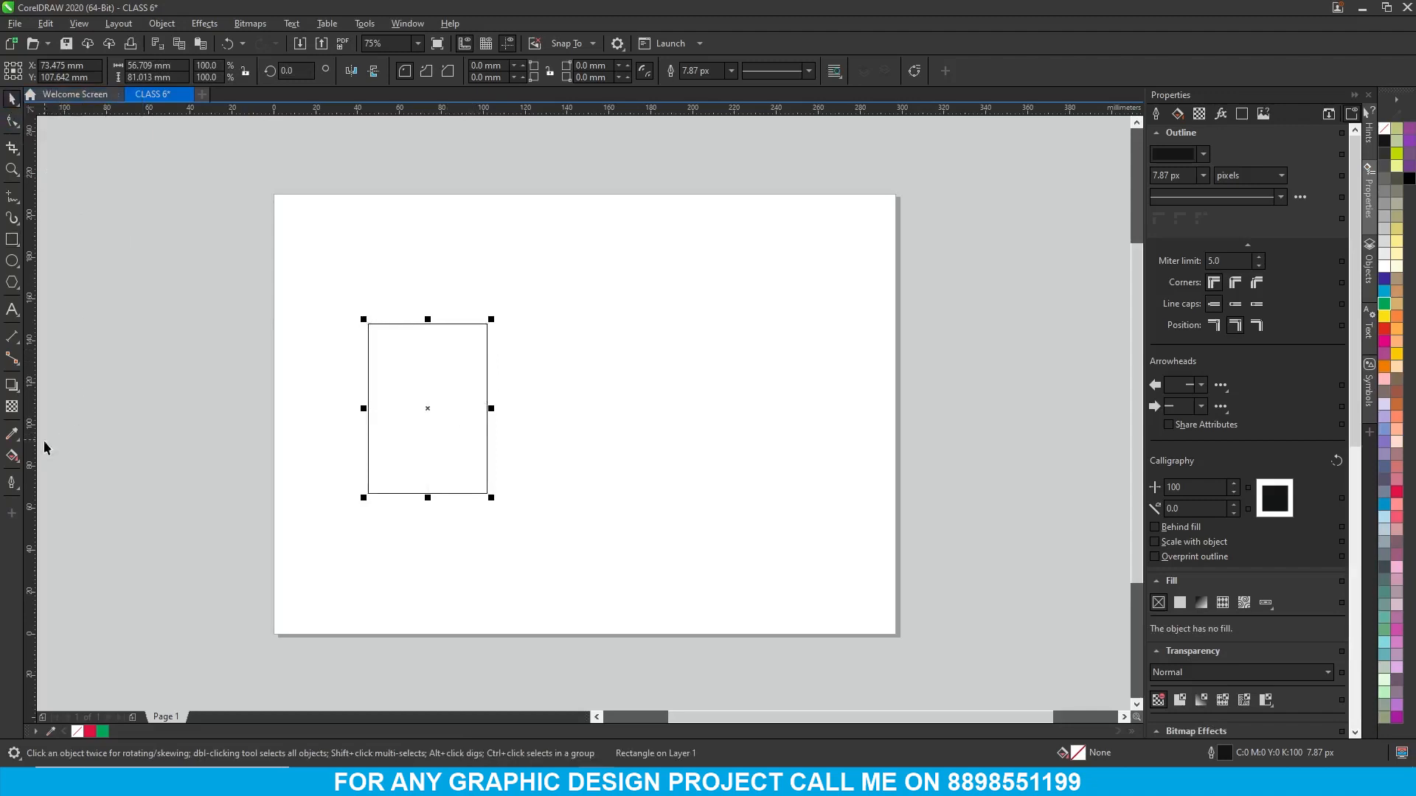
- Apply a vertical black-to-white fountain fill to the rectangle with Interactive Fill, running from its top edge to its bottom edge
left_click(7, 455)
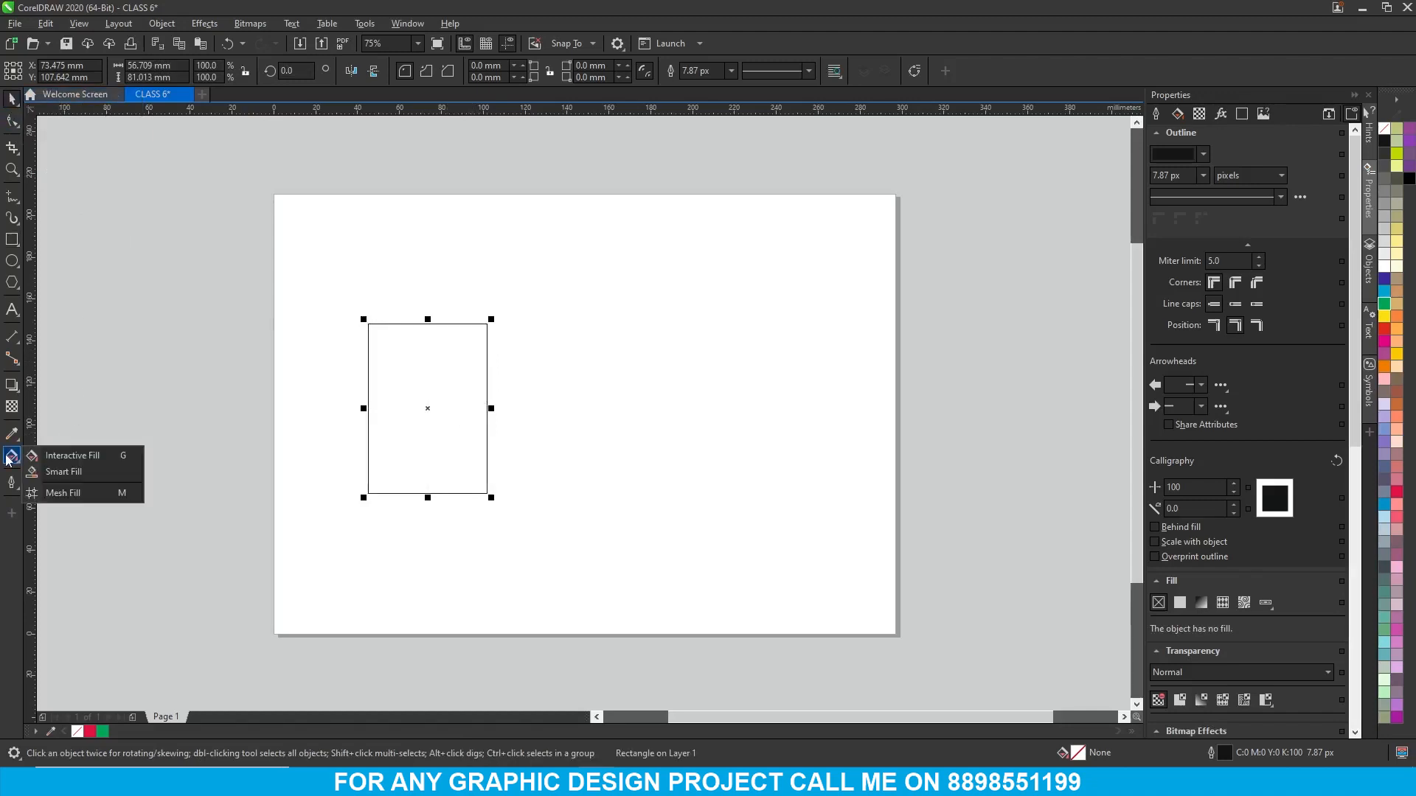
left_click(67, 455)
left_click_drag(423, 333, 428, 493)
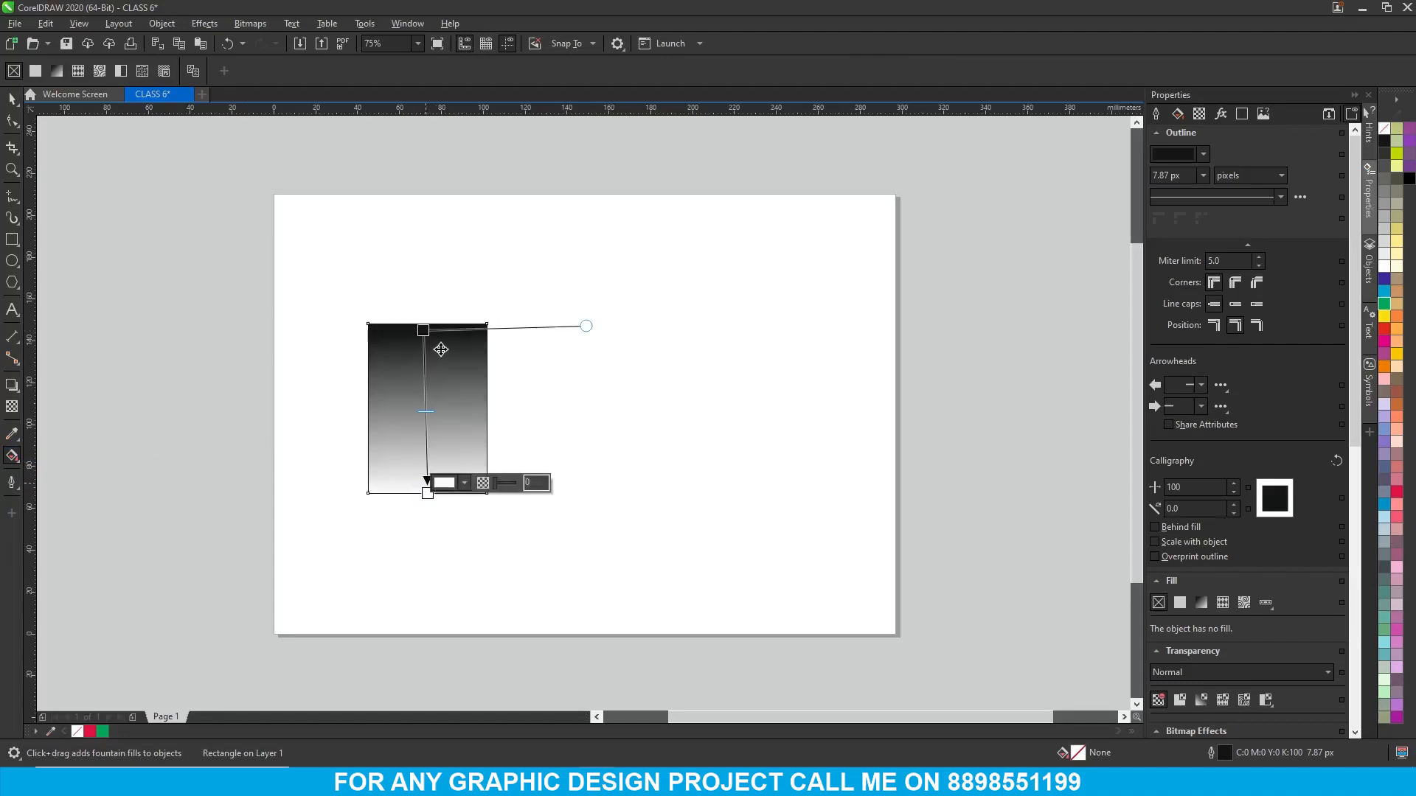
left_click_drag(424, 329, 428, 324)
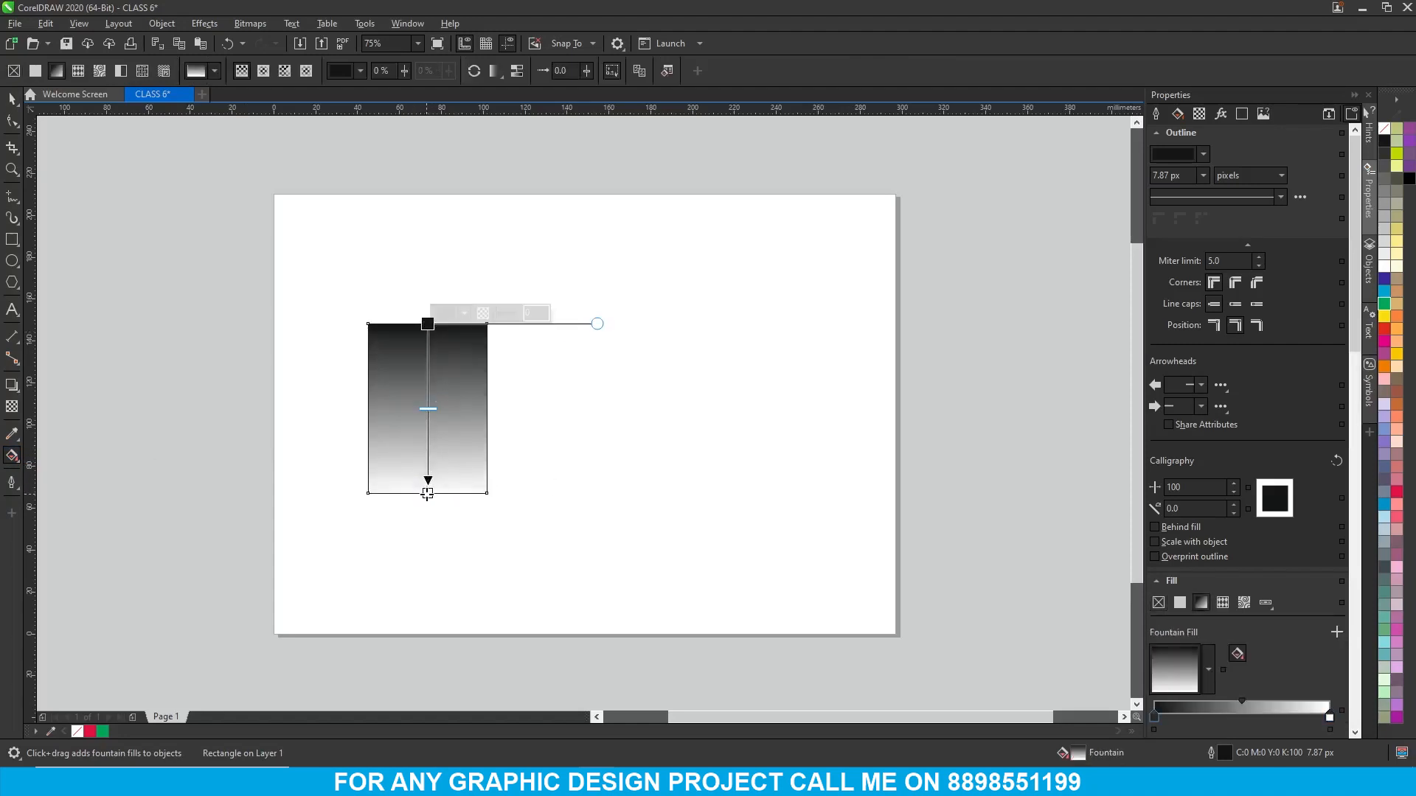
- Recolour the rectangle's gradient with purple at the lower end and orange at the upper end
left_click(427, 494)
left_click(1399, 717)
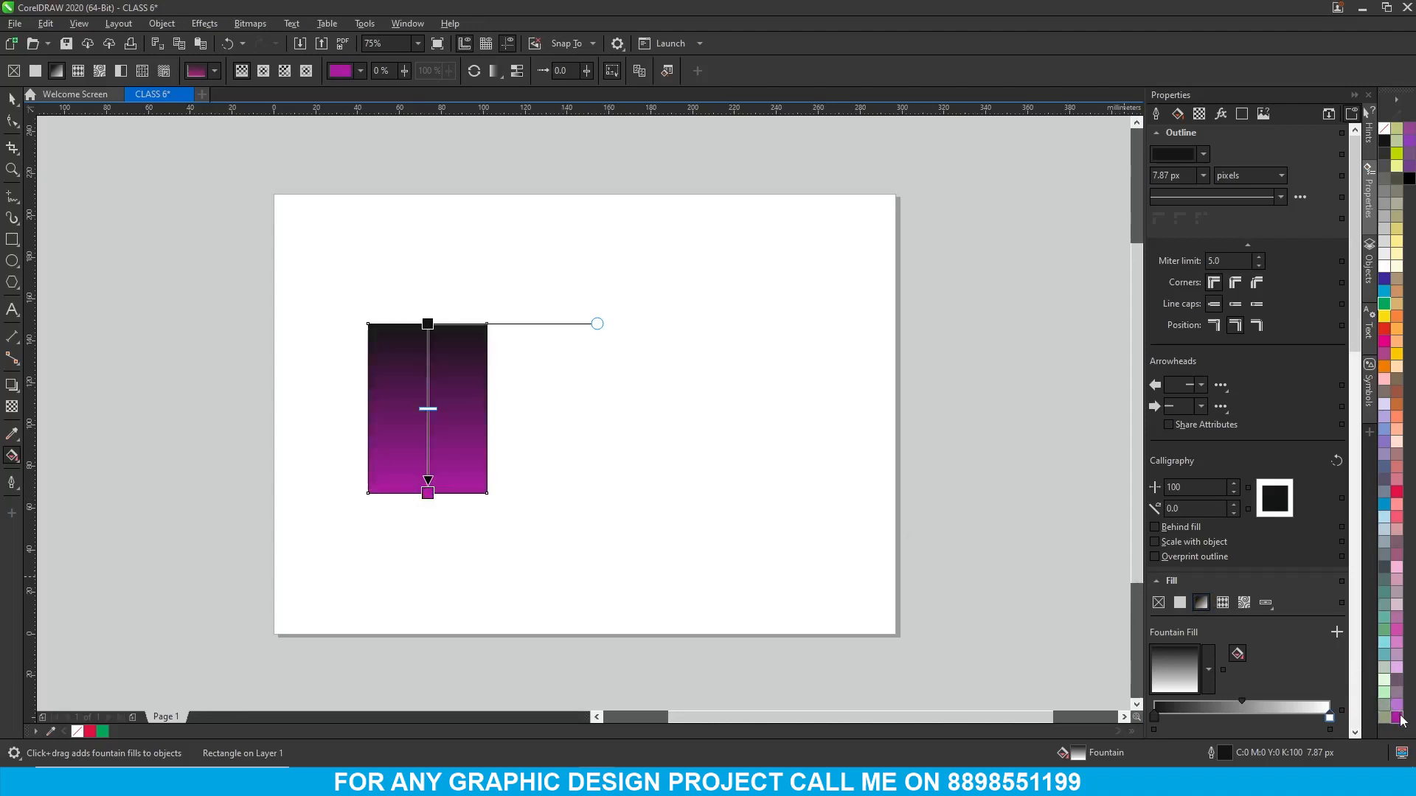
left_click(427, 323)
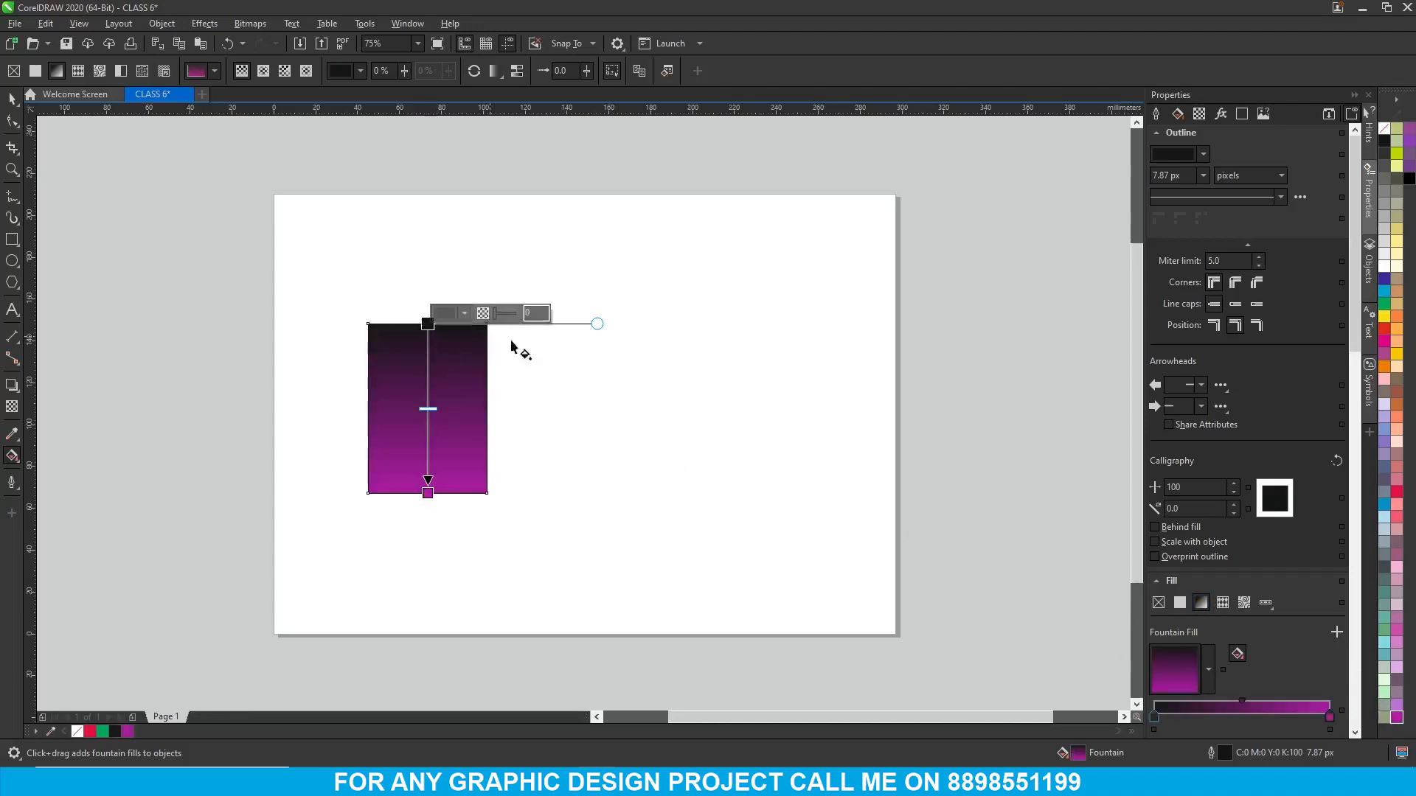
left_click(1397, 318)
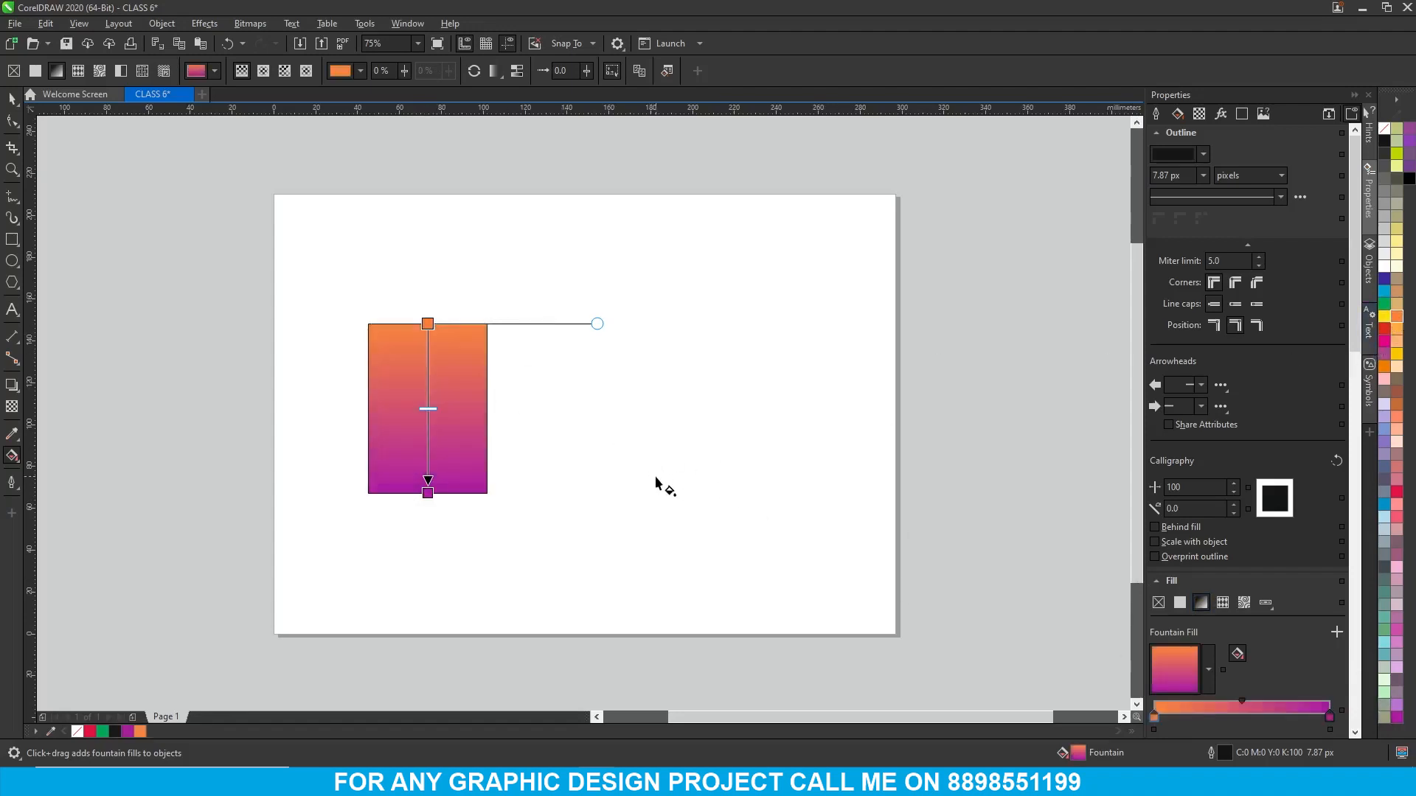
- Remove the gradient rectangle's outline and move it horizontally to near the middle of the page
left_click(12, 98)
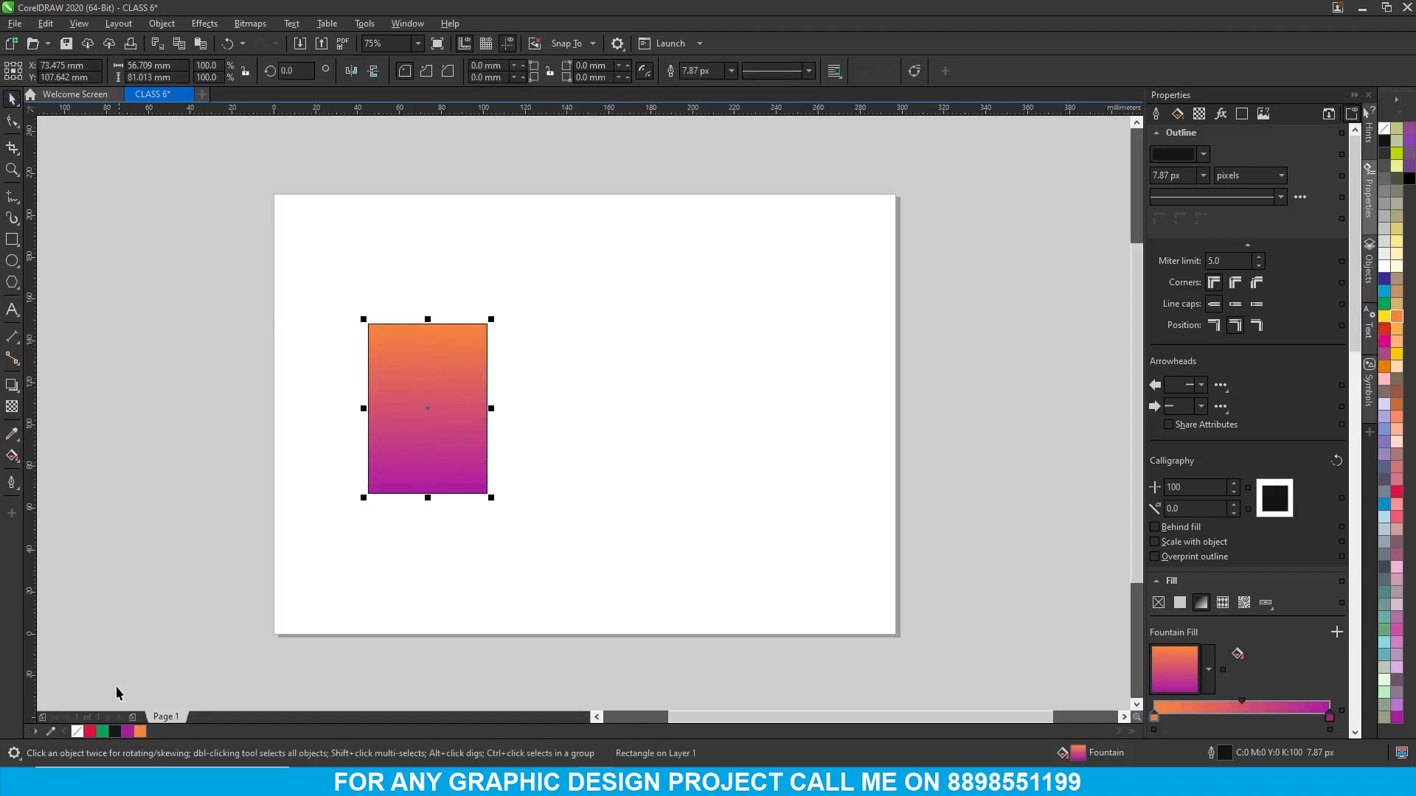
right_click(77, 732)
left_click_drag(428, 410, 588, 419)
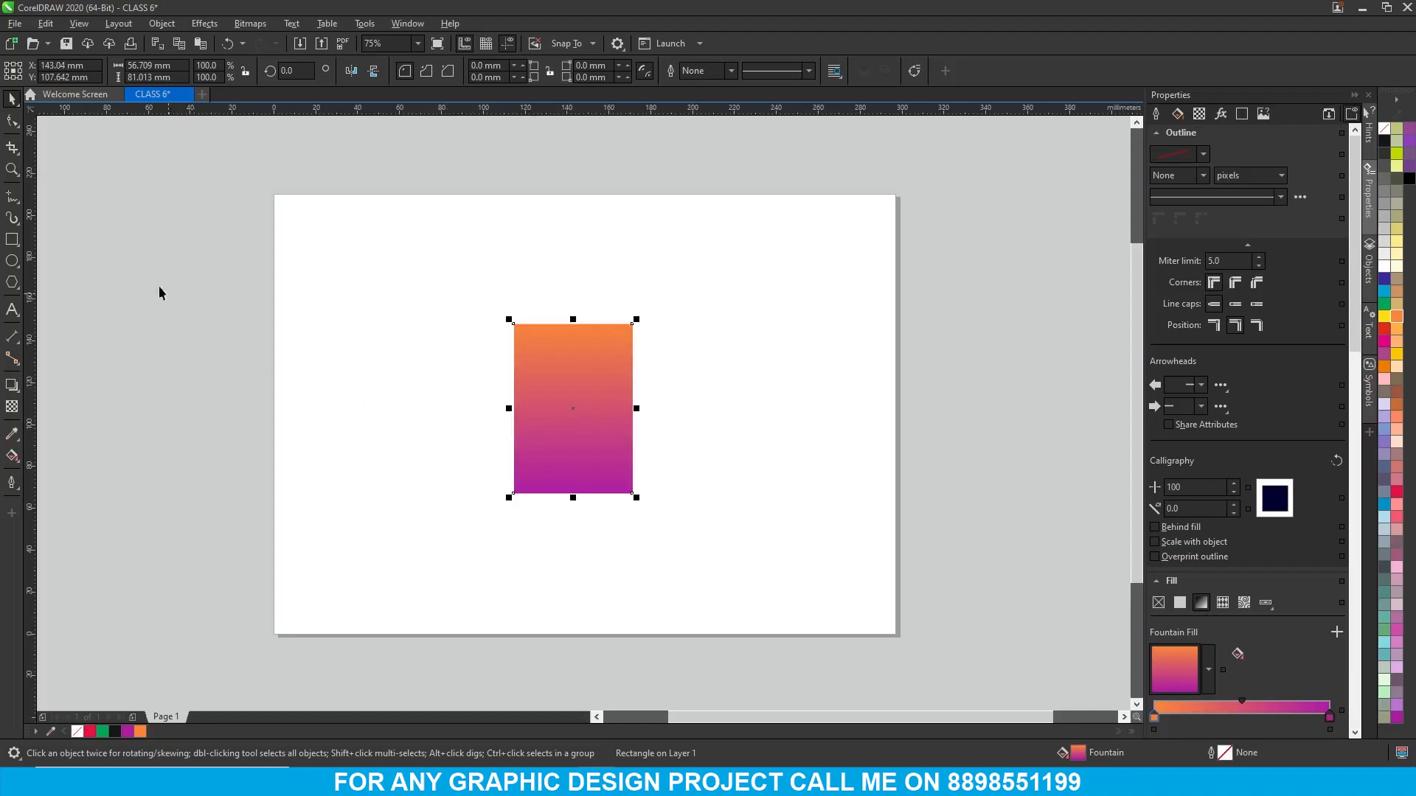
- Rotate the gradient rectangle about its own centre with the Pick tool, and undo the rotation
left_click(18, 106)
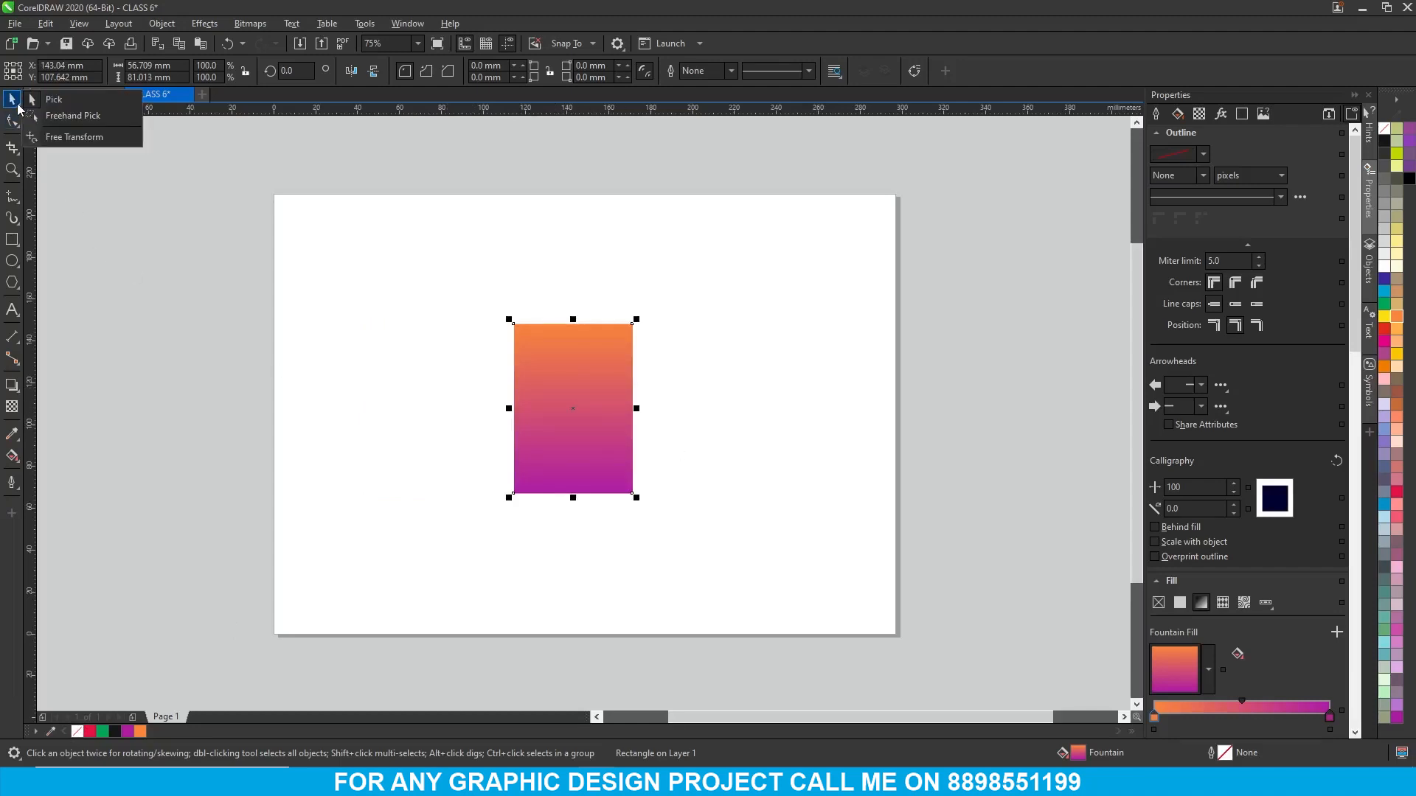
left_click(68, 138)
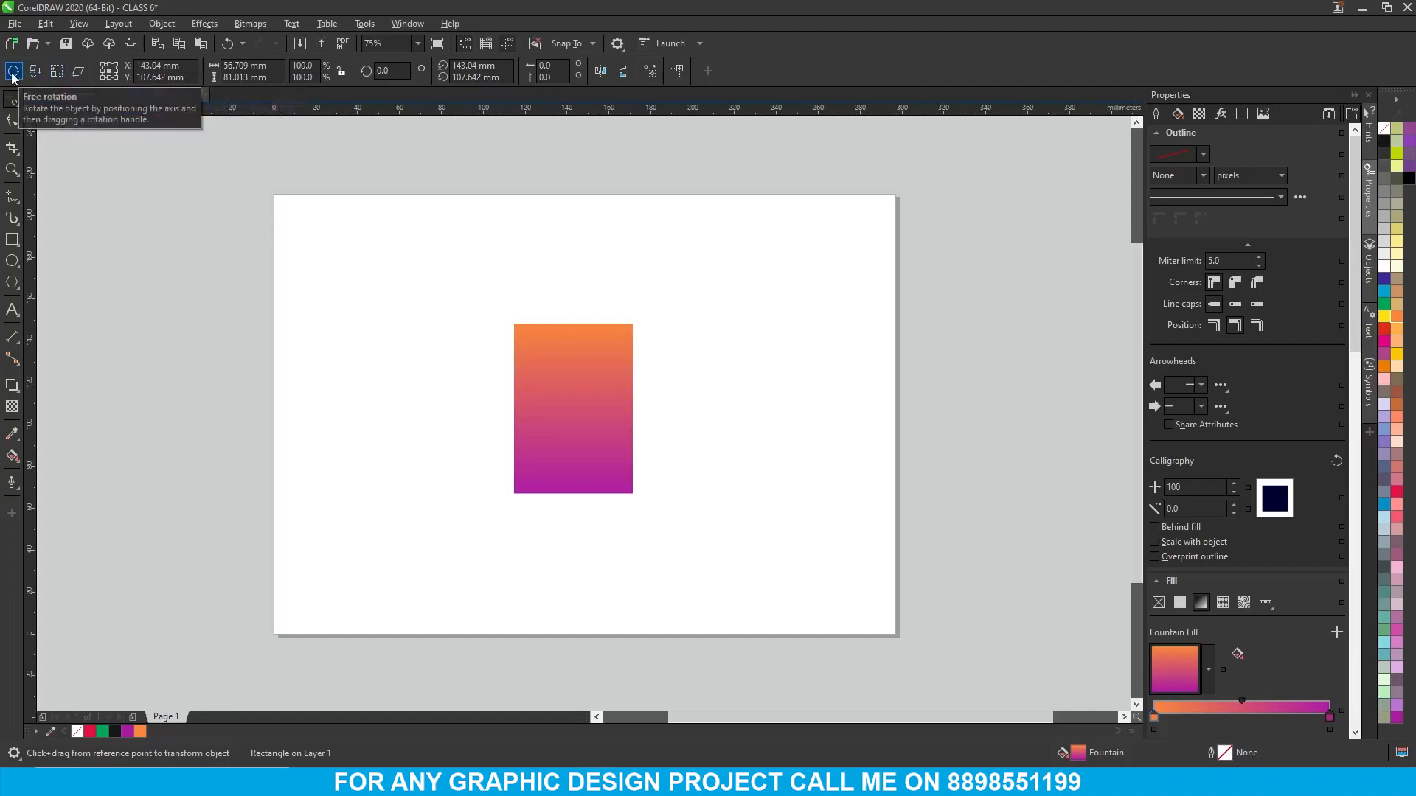
left_click(12, 103)
left_click(45, 96)
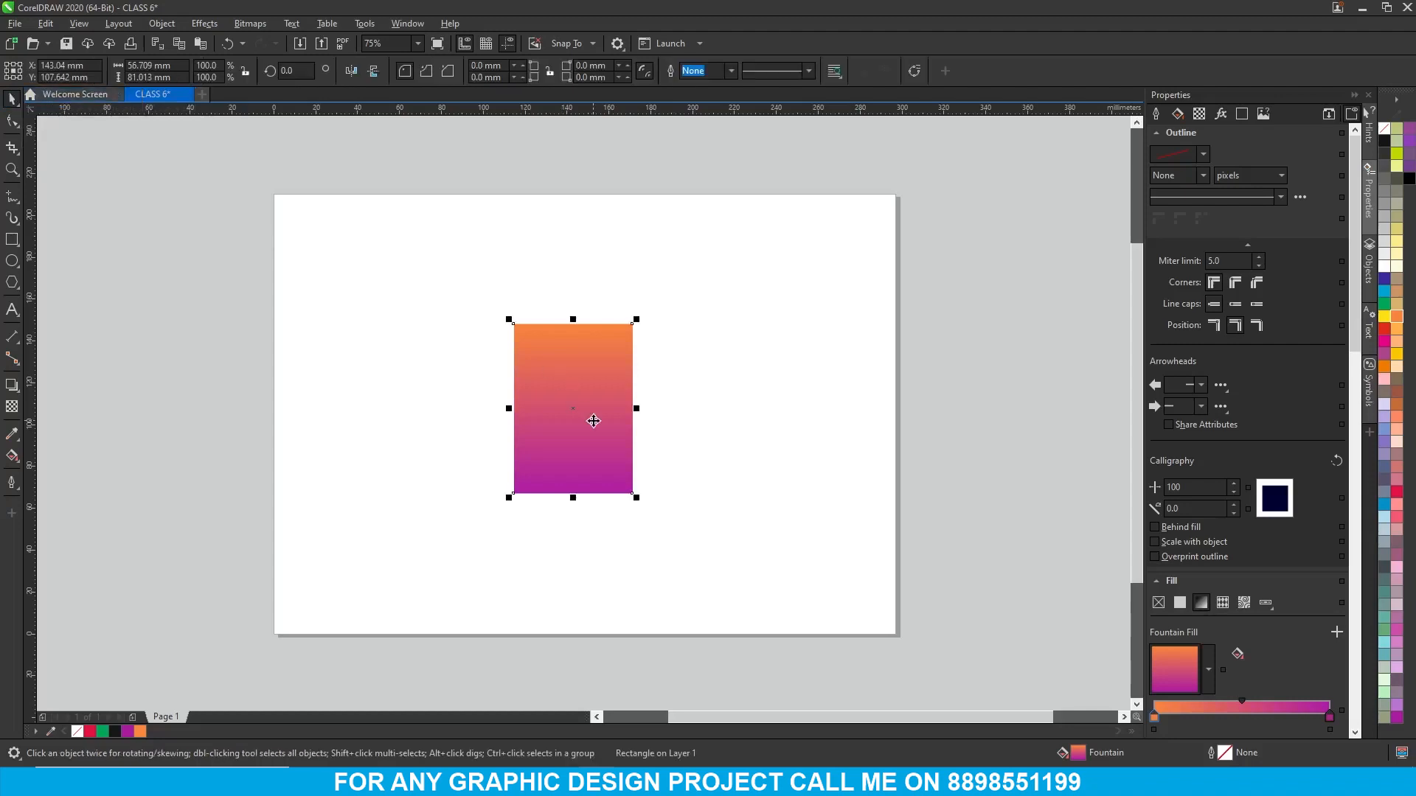
left_click(574, 407)
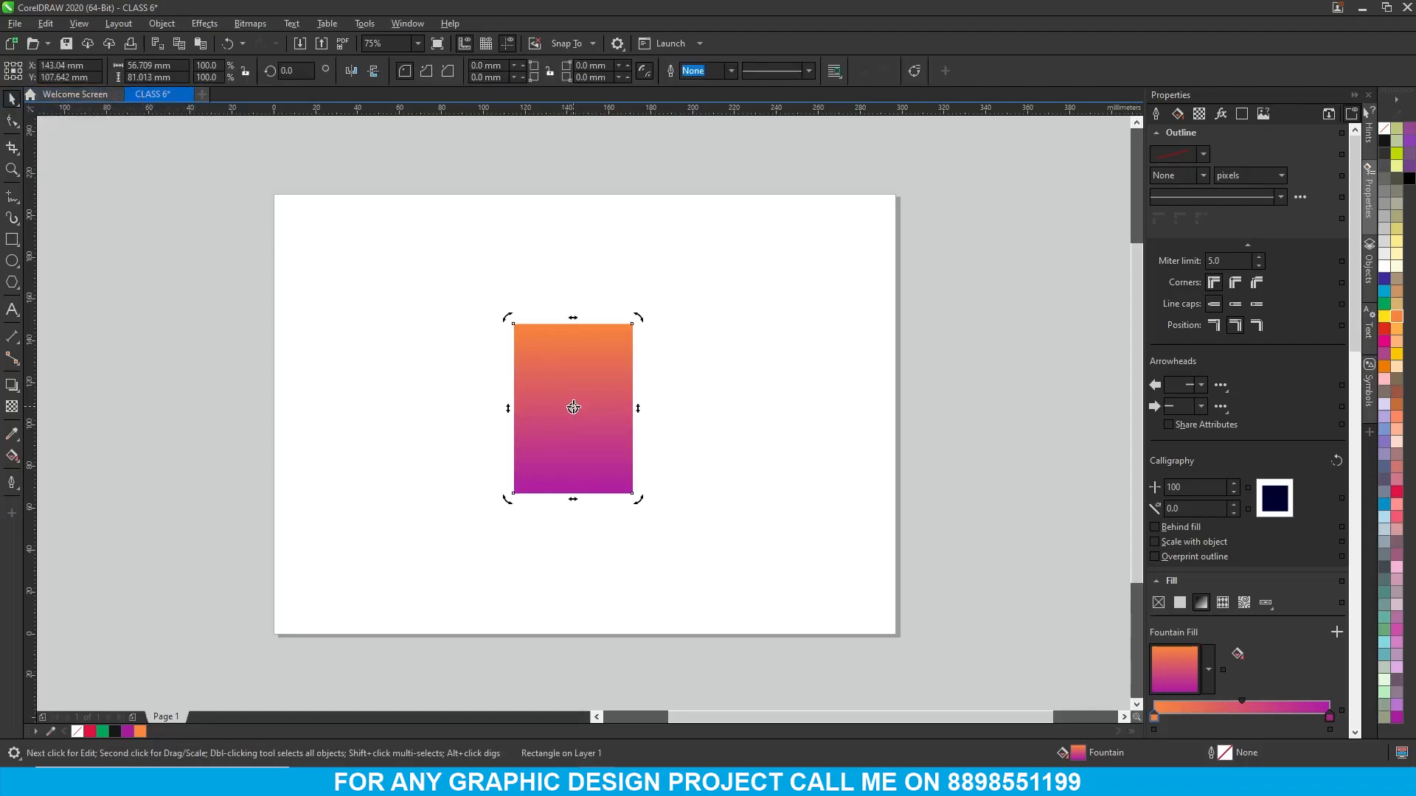
left_click_drag(638, 315, 444, 299)
key("ctrl+z")
- Rotate the gradient rectangle about several freely placed pivots with Free Rotation, bringing it to about 210.6° near the page's right edge
left_click(18, 105)
left_click(55, 135)
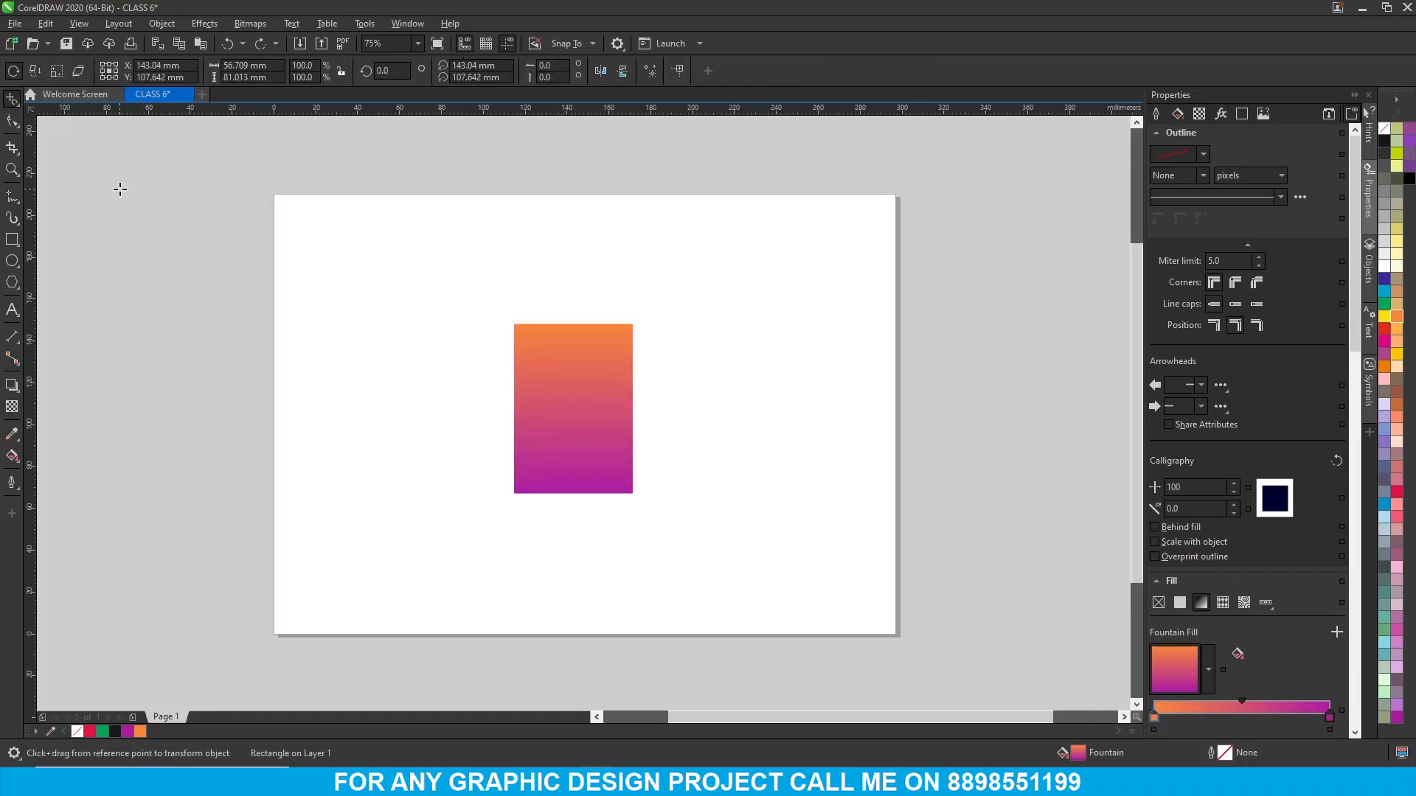
left_click(13, 70)
left_click_drag(598, 349, 656, 420)
left_click_drag(591, 350, 641, 327)
left_click_drag(664, 458, 686, 492)
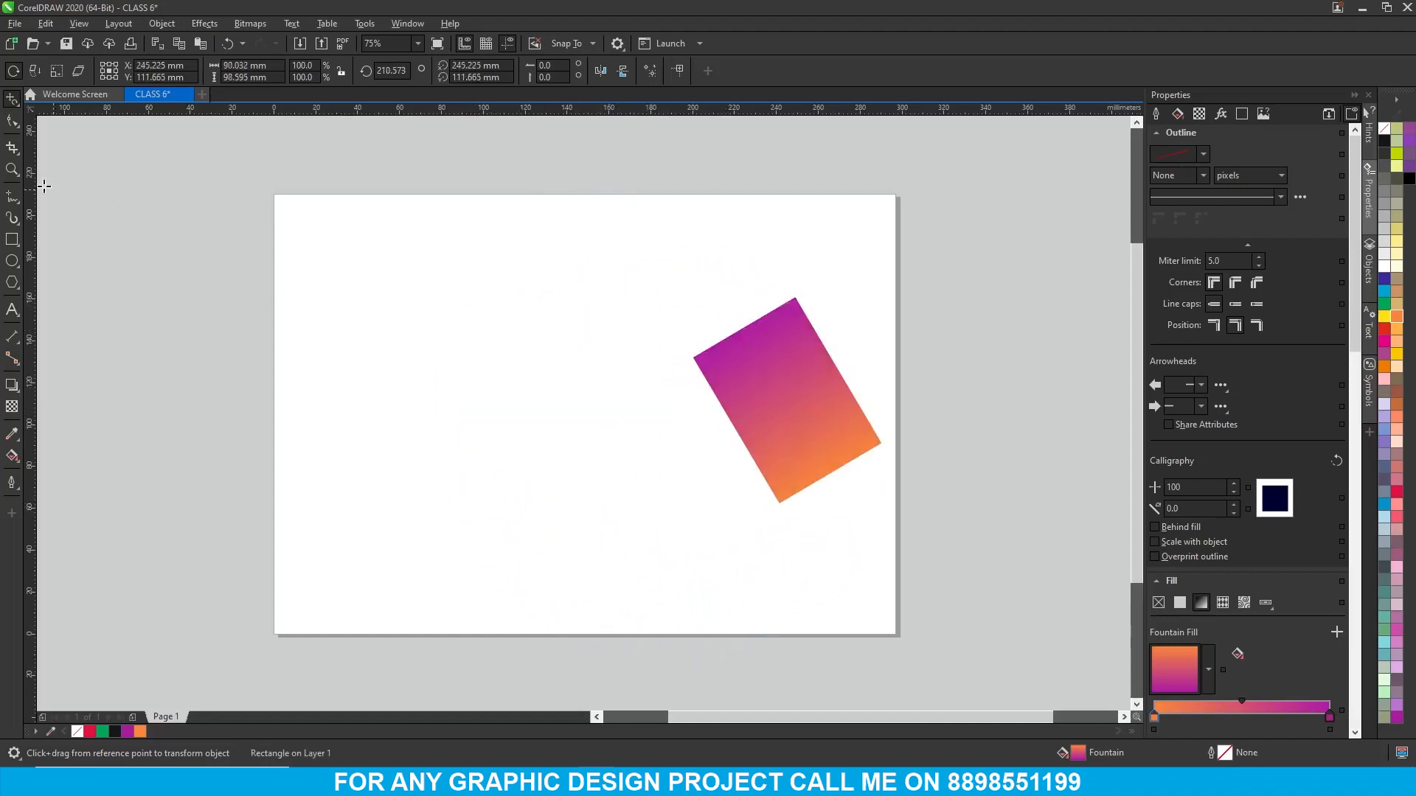
- With the Pick tool, shift the rectangle's rotation centre toward mid-page, swing the rectangle to the page's lower edge, and undo both changes
left_click(11, 98)
left_click(55, 98)
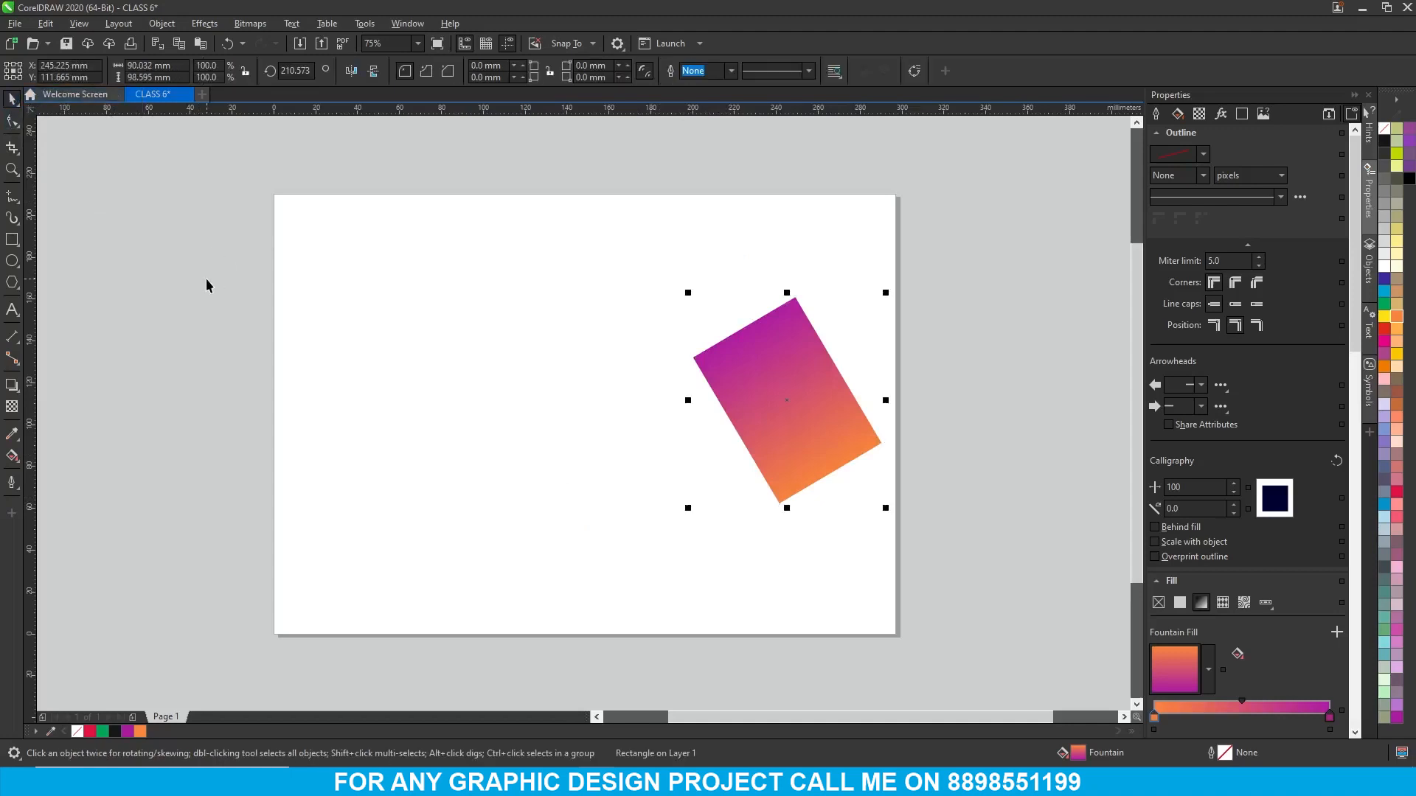
left_click(786, 402)
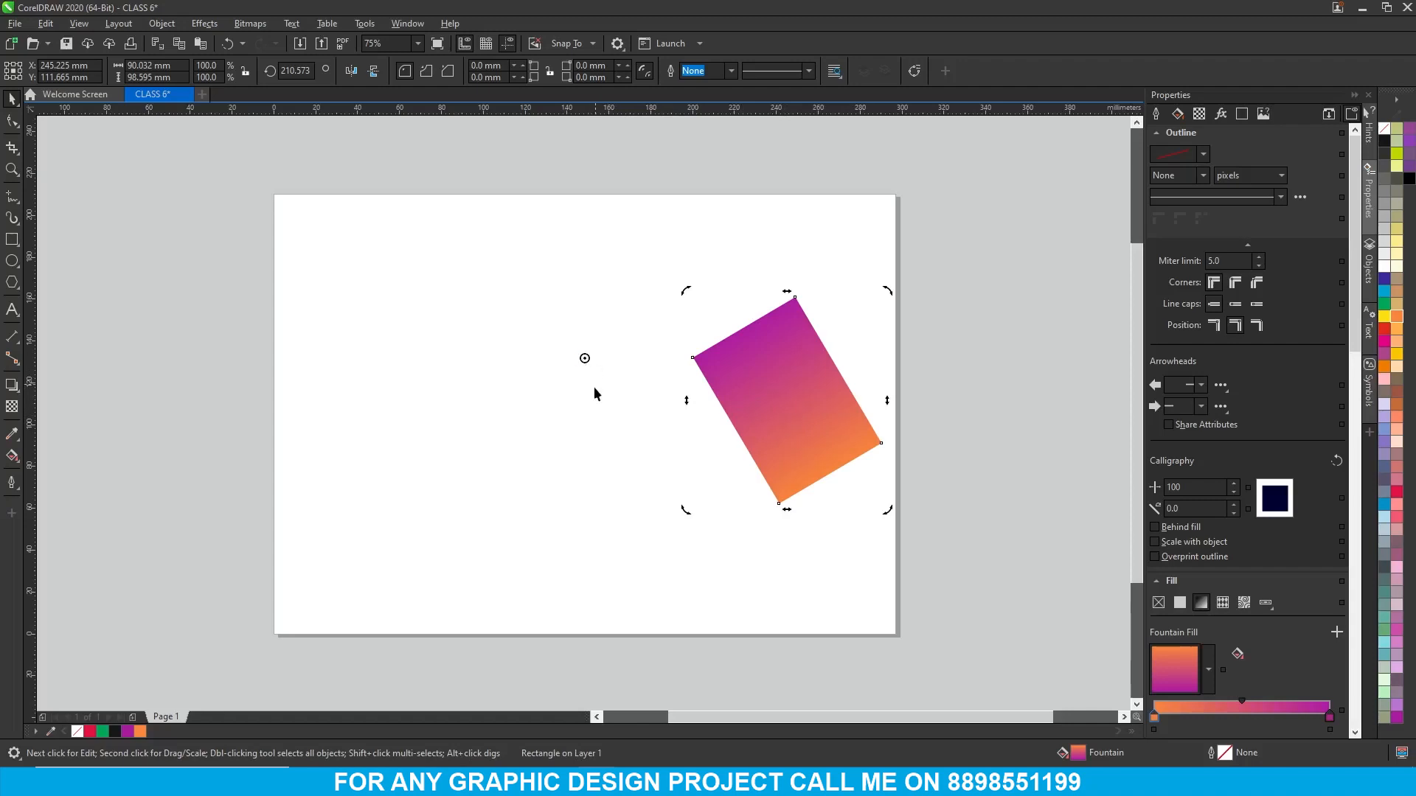
left_click_drag(891, 509, 586, 489)
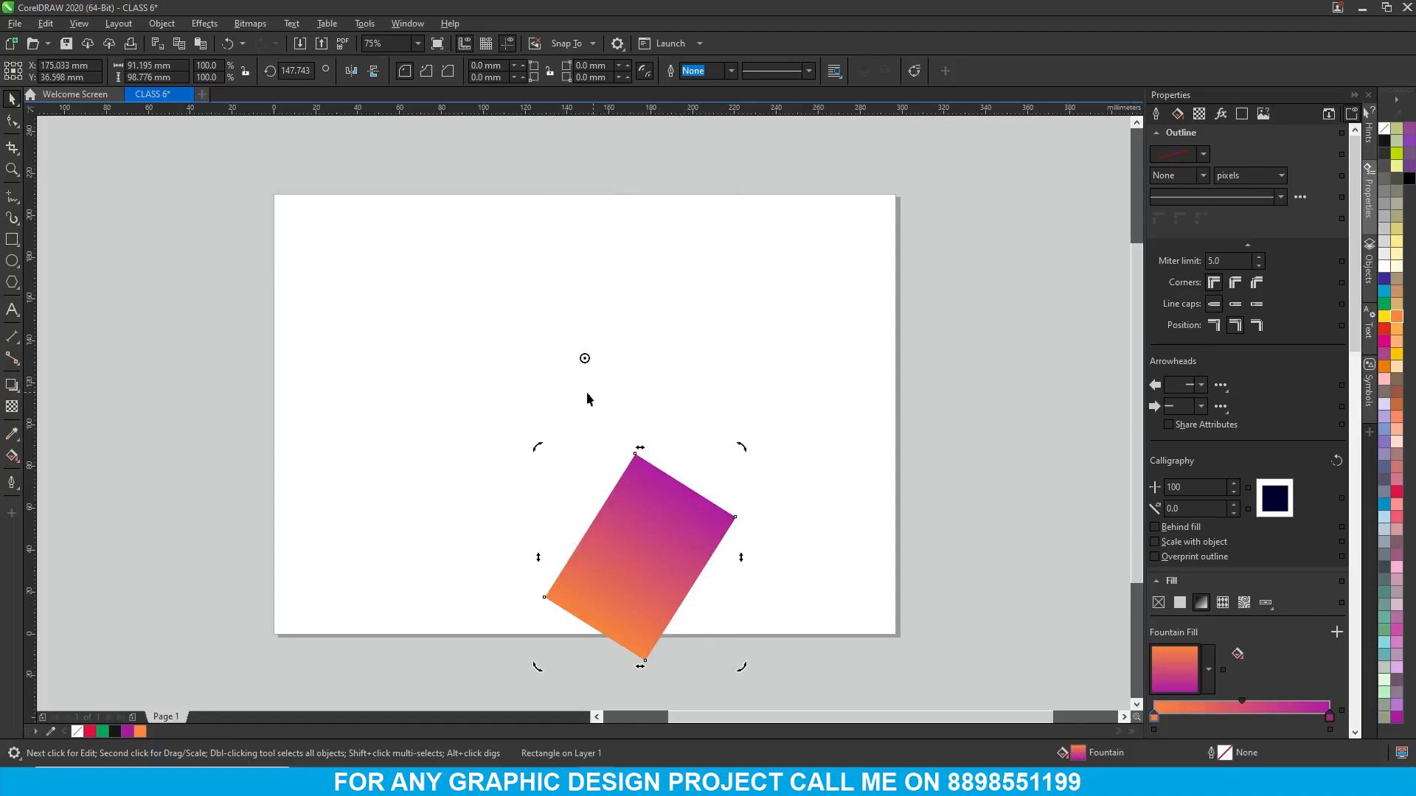
key("ctrl+z")
key("ctrl+z")
- Swing the gradient rectangle about free pivots near mid-page with Free Rotation, bringing it to about 327.8° across the page's upper edge
left_click(13, 99)
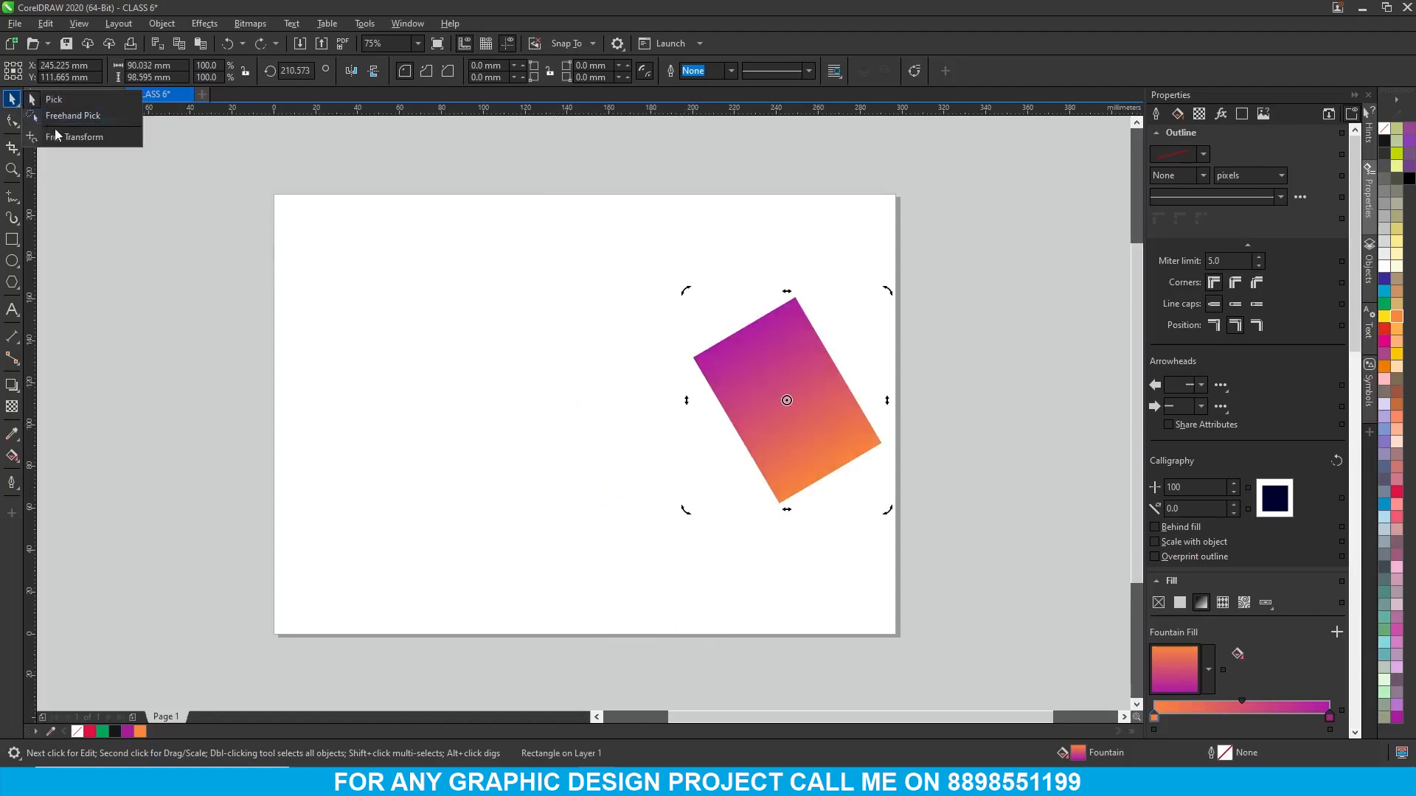
left_click(59, 137)
left_click_drag(660, 365, 461, 374)
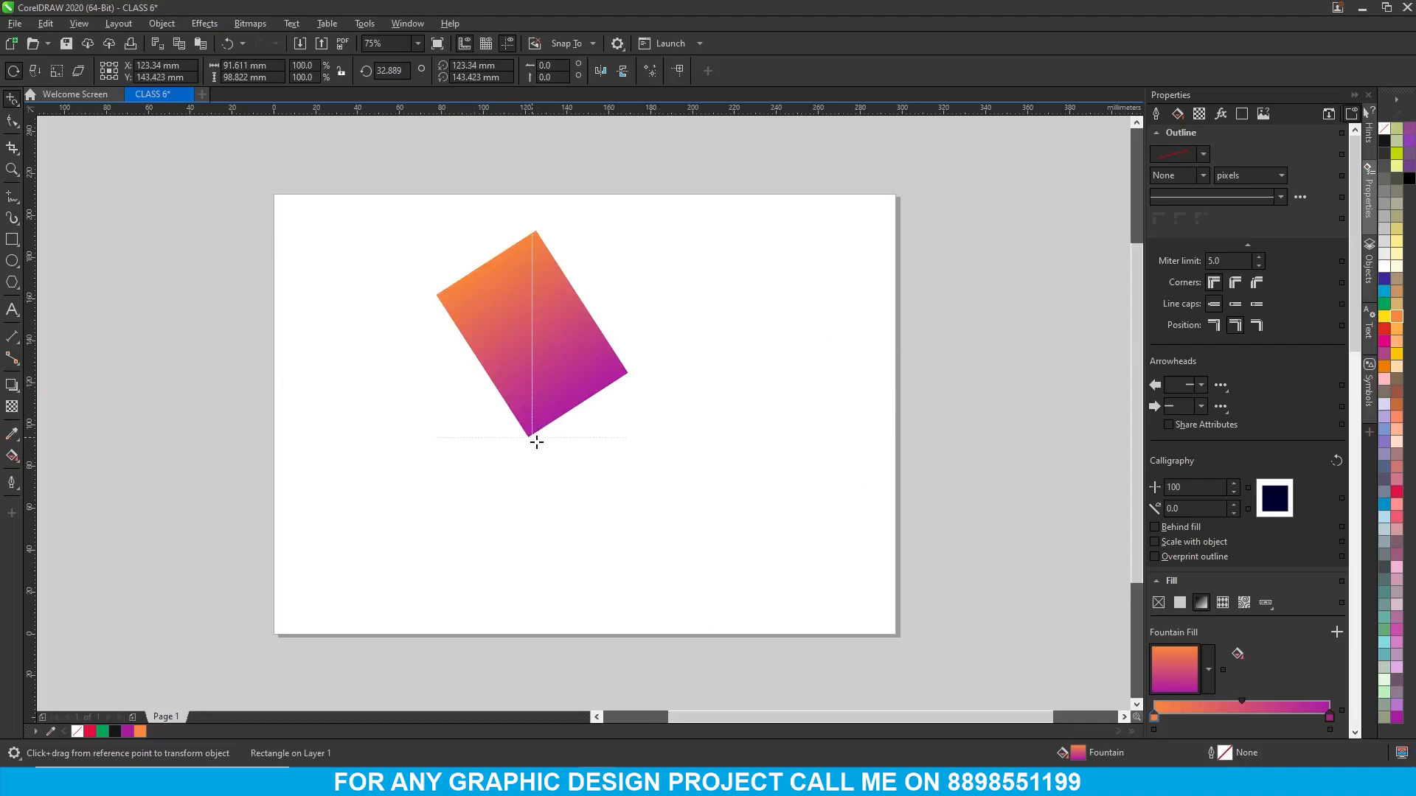
left_click_drag(655, 350, 679, 401)
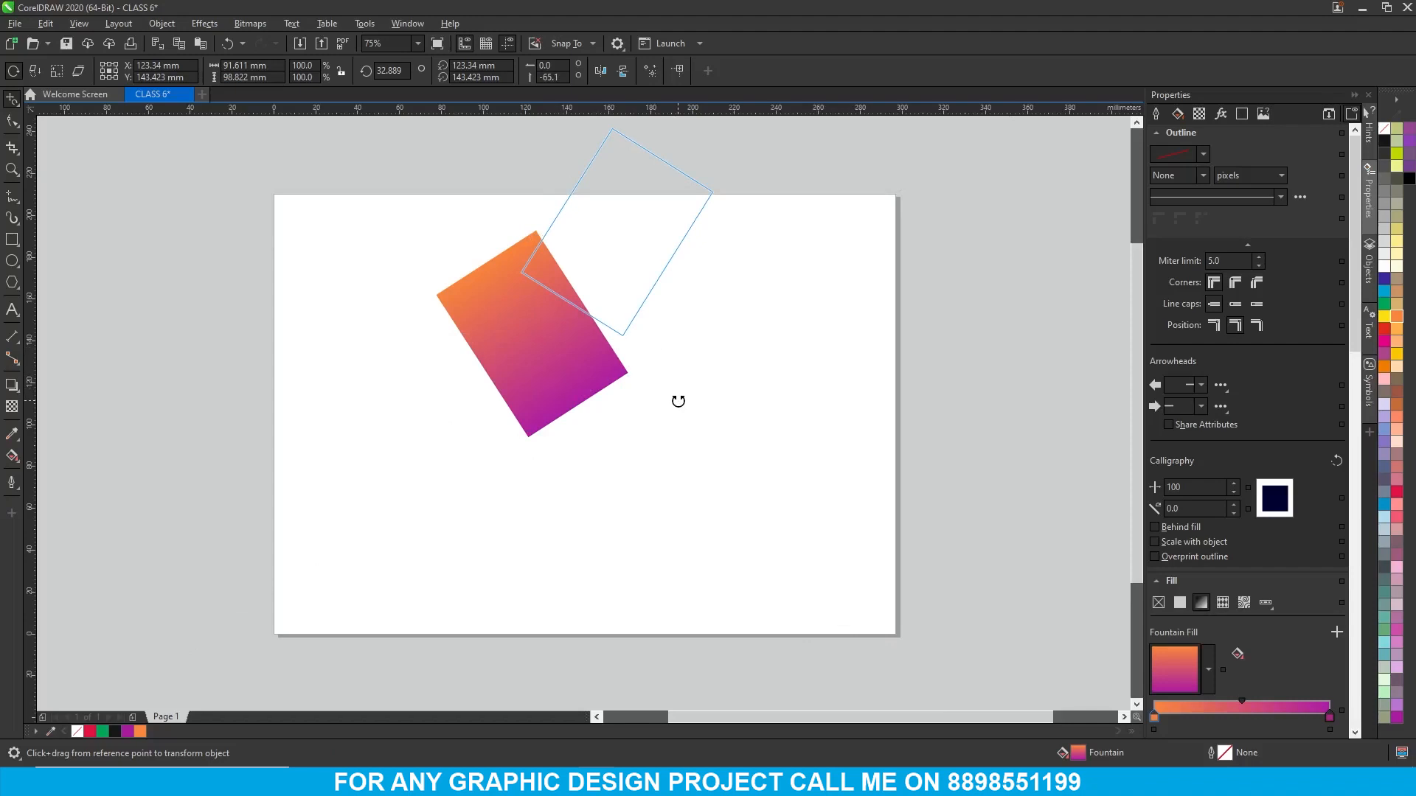
left_click_drag(679, 401, 679, 402)
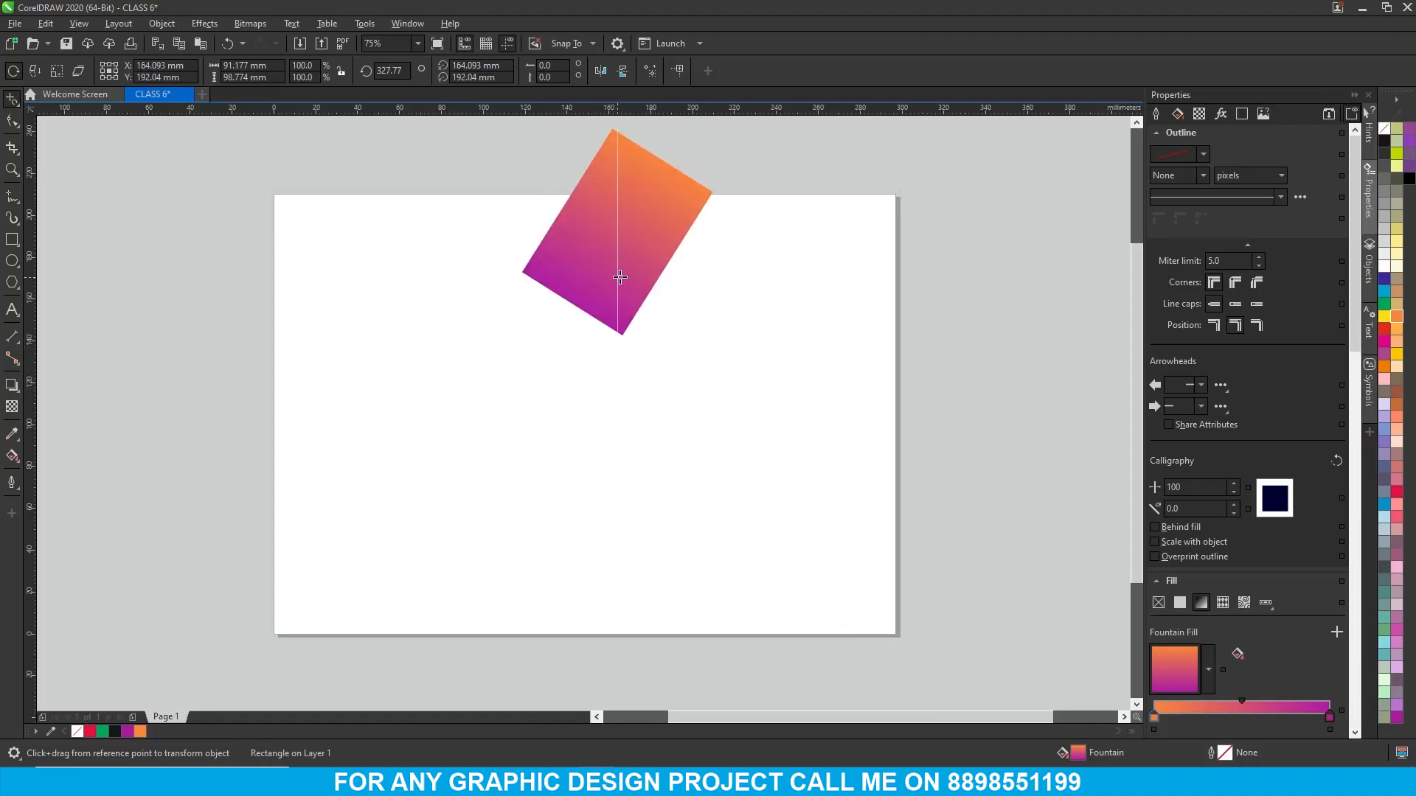
- Turn on Apply to Duplicate and rotate copies of the gradient rectangle about free pivots with Free Rotation, scattering four copies around the page
left_click(650, 71)
left_click_drag(711, 234, 470, 379)
left_click_drag(885, 272, 556, 395)
left_click_drag(458, 347, 407, 313)
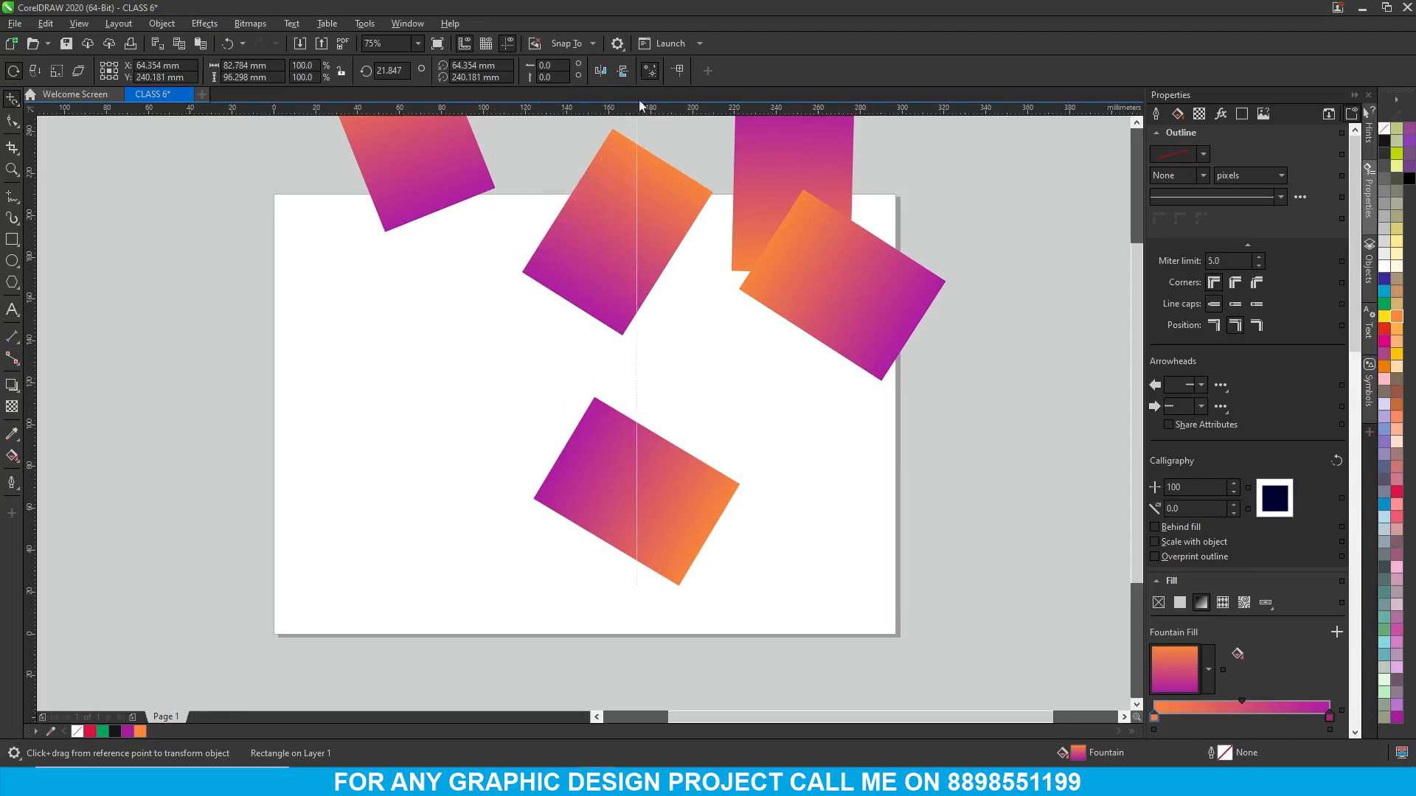
left_click_drag(619, 211, 354, 270)
left_click_drag(629, 256, 493, 207)
left_click(665, 255)
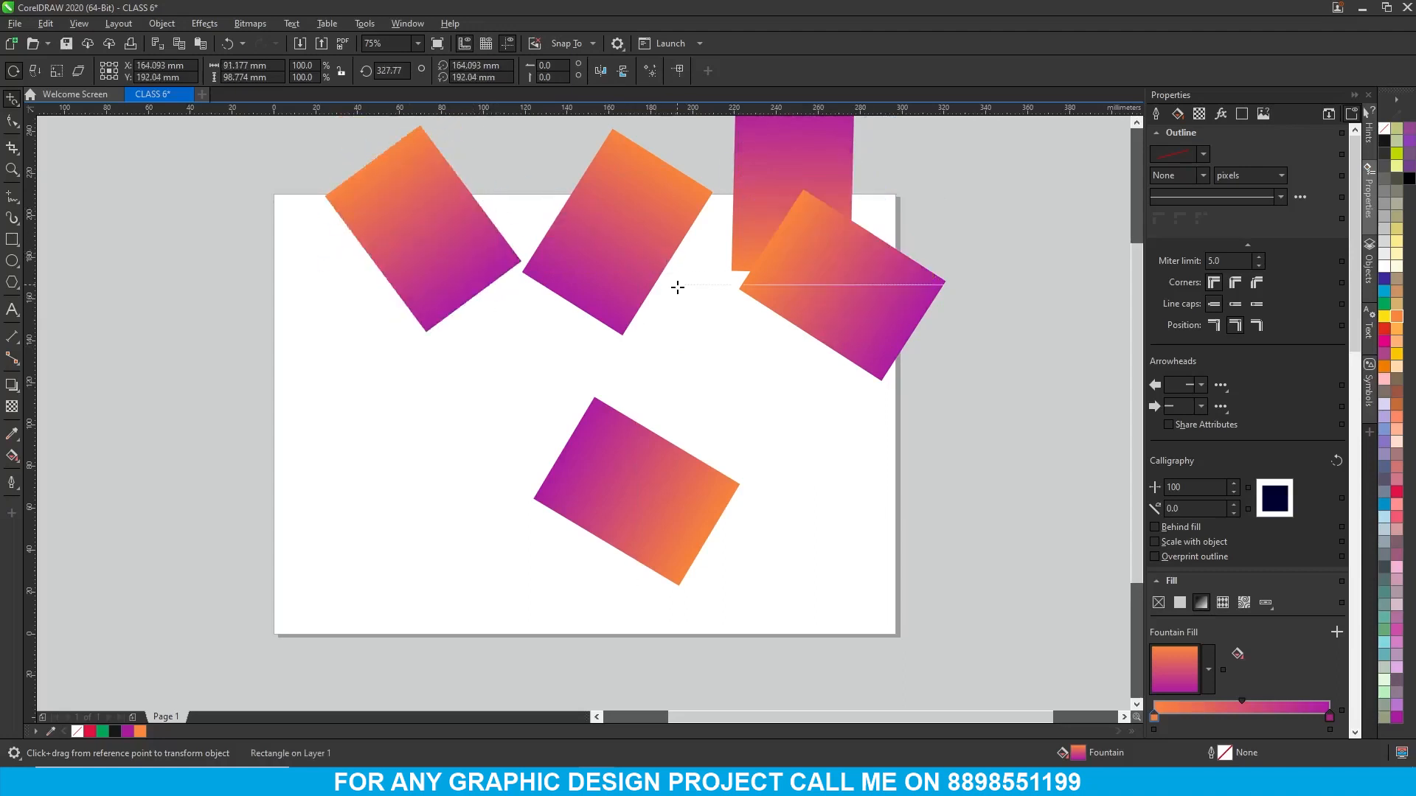
- Select all the gradient rectangles with the Pick tool, delete them, and undo the deletion
left_click(33, 71)
scroll(329, 371, "down", 1)
left_click(14, 100)
left_click(47, 109)
left_click_drag(277, 240, 789, 537)
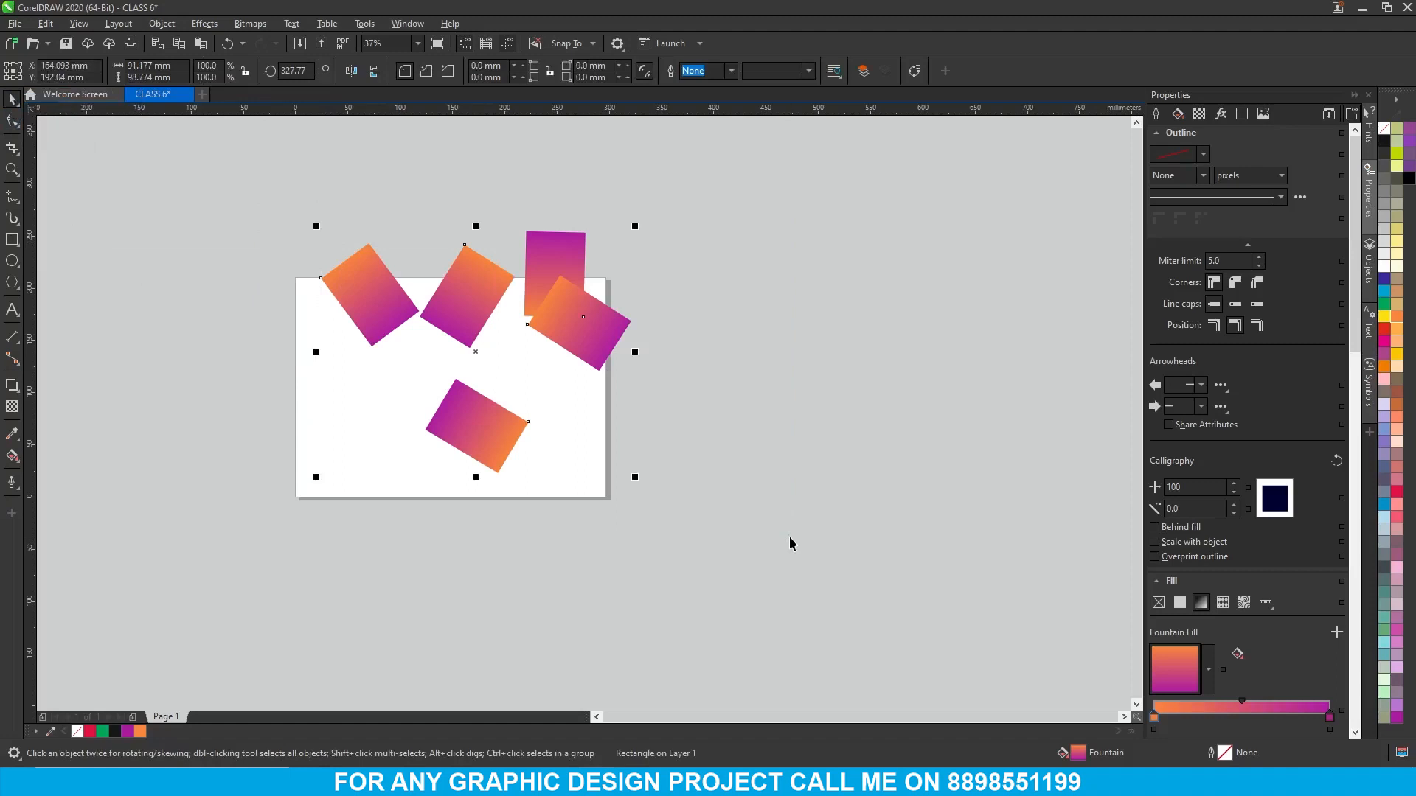
key("Delete")
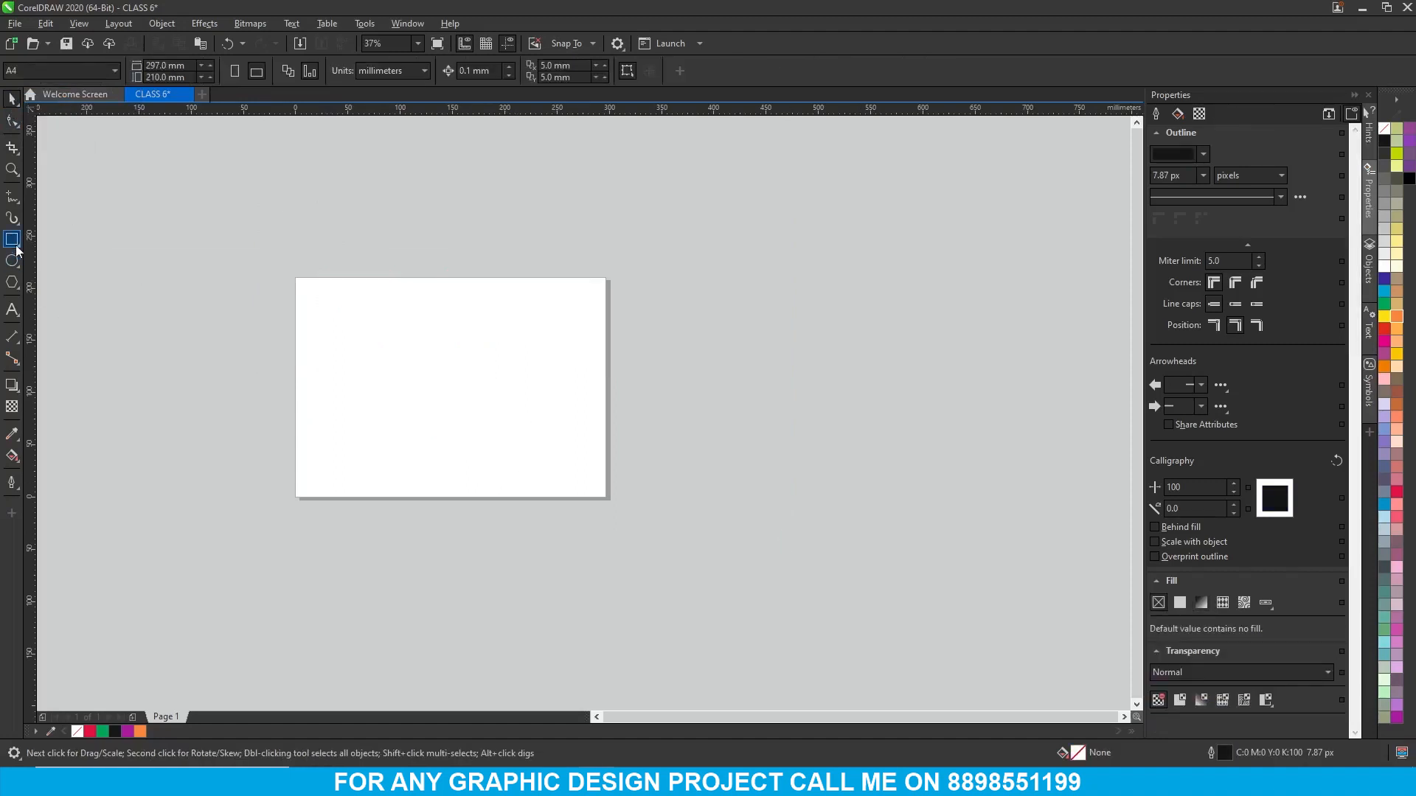
key("ctrl+z")
- Delete the gradient rectangles one at a time except the tilted one over the page's right edge, and move that one to mid-page
left_click(148, 306)
left_click(356, 293)
key("Delete")
left_click(461, 293)
key("Delete")
left_click(545, 247)
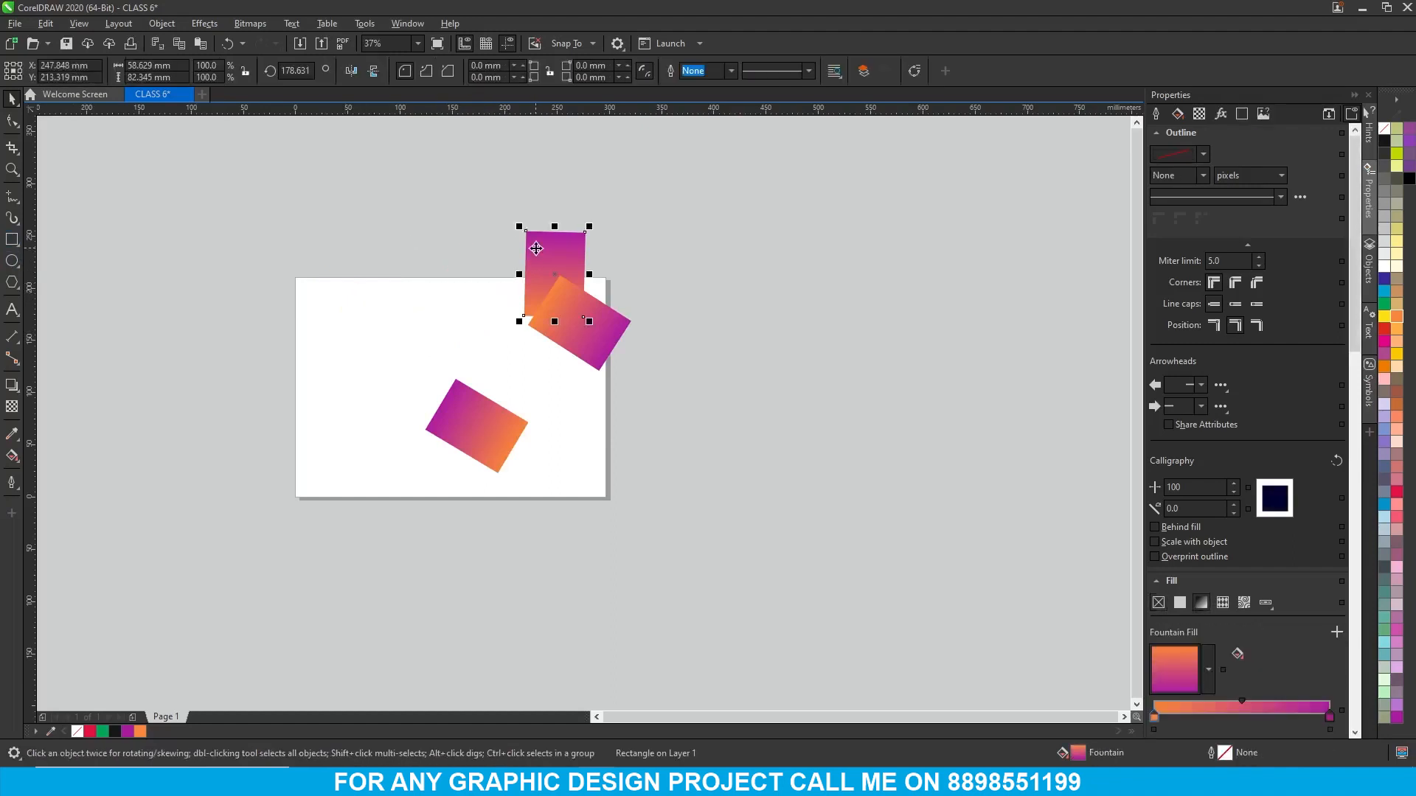
key("Delete")
left_click(491, 415)
key("Delete")
left_click_drag(567, 338, 450, 389)
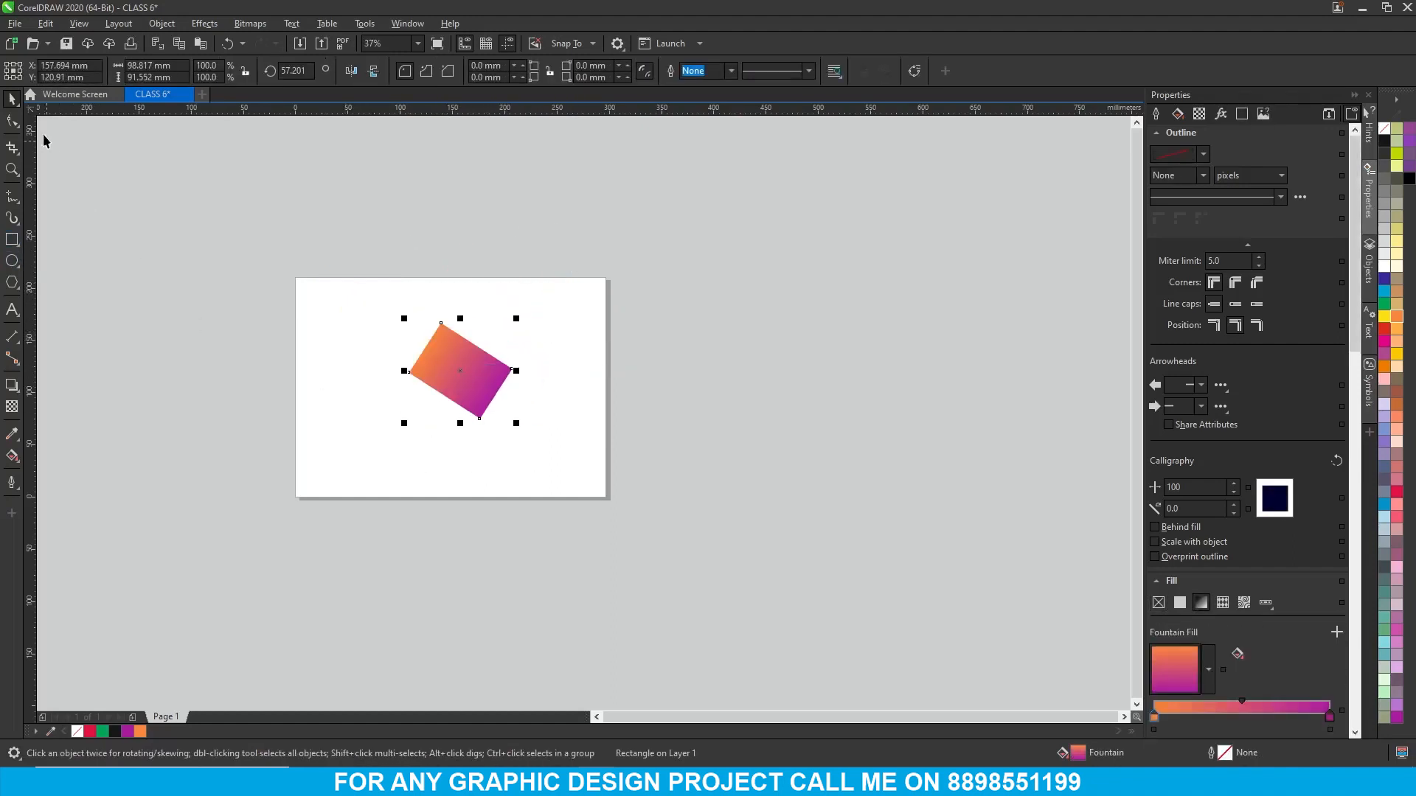
- Mirror the gradient rectangle across freely angled axes with Free Angle Reflection, bringing it to about 152.5° across the page's upper edge
left_click(13, 105)
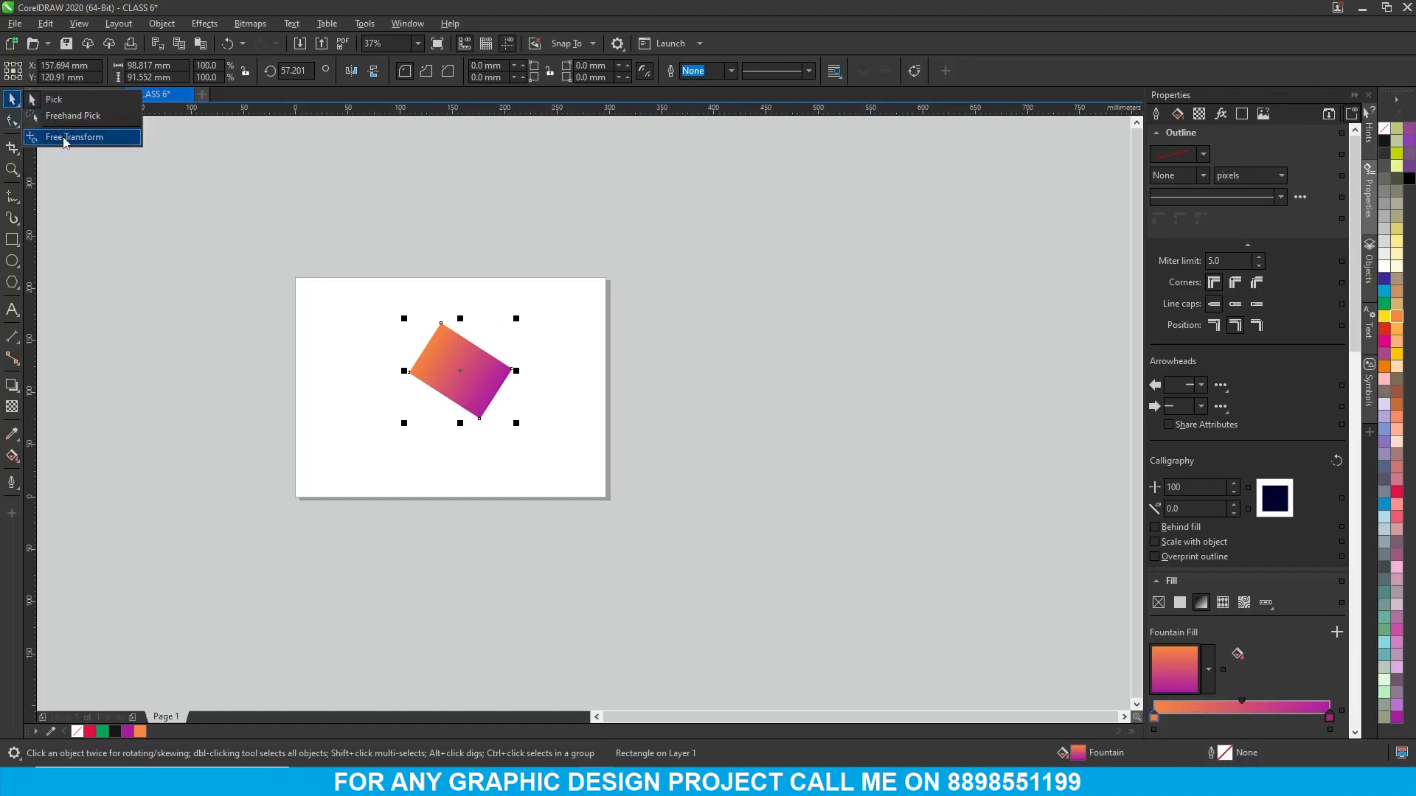
left_click(65, 138)
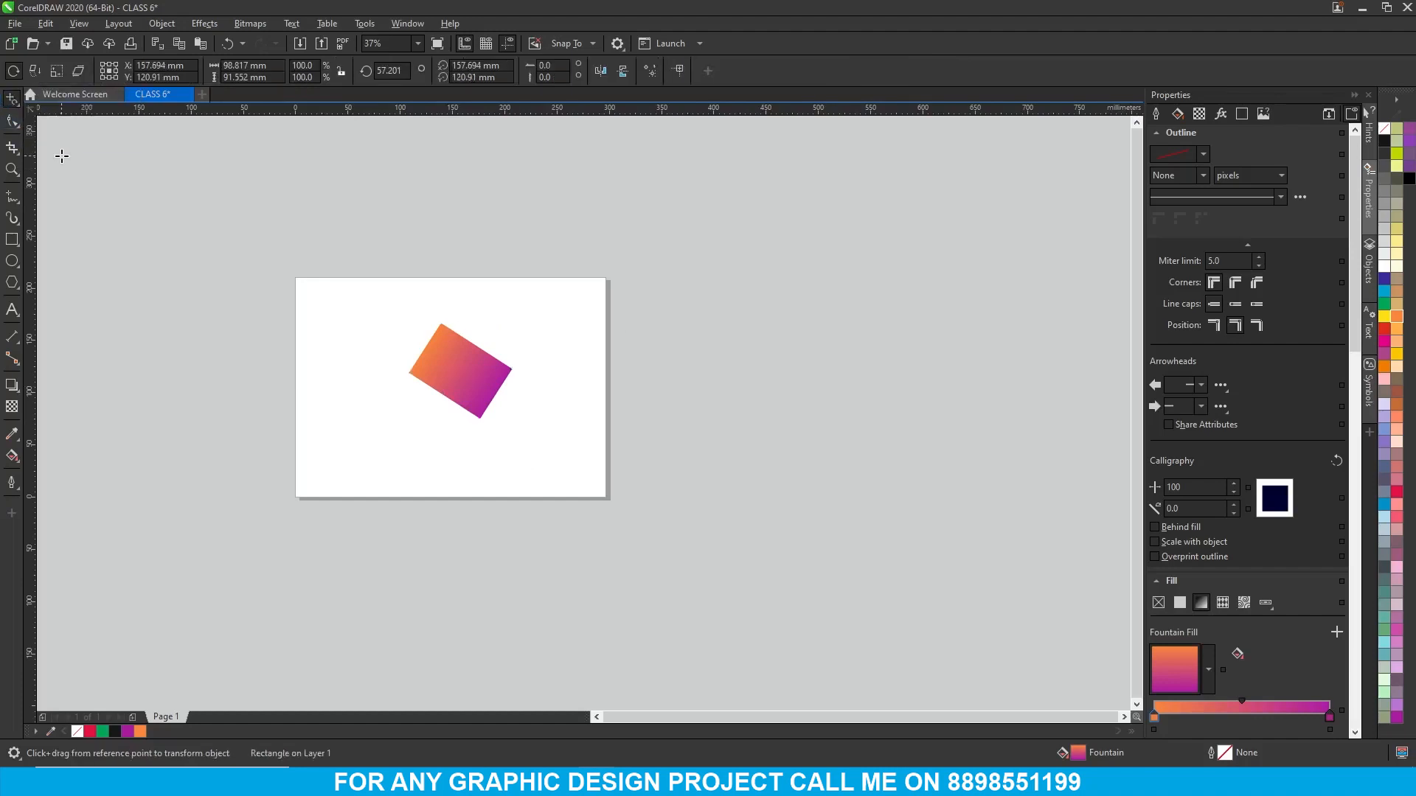
left_click(37, 71)
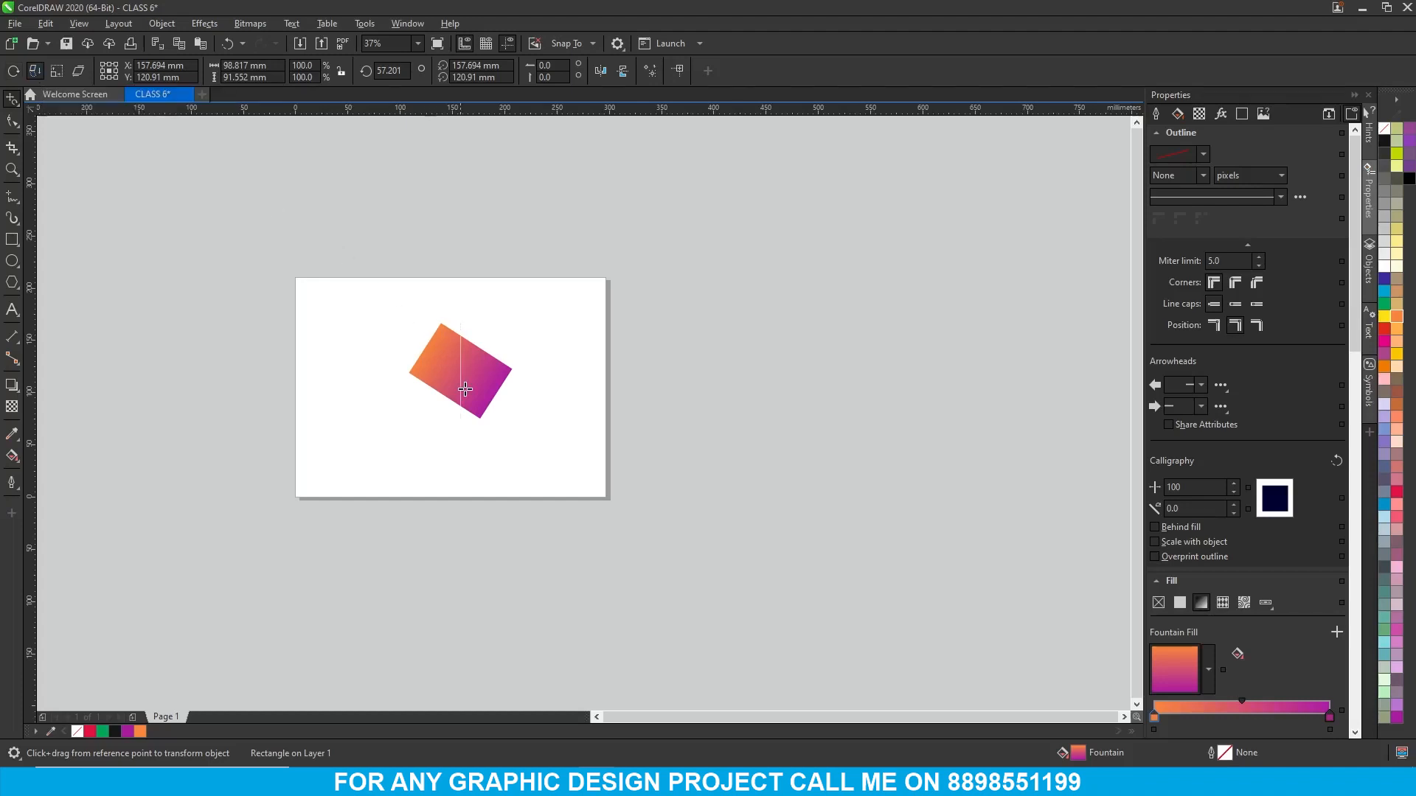
scroll(451, 382, "up", 2)
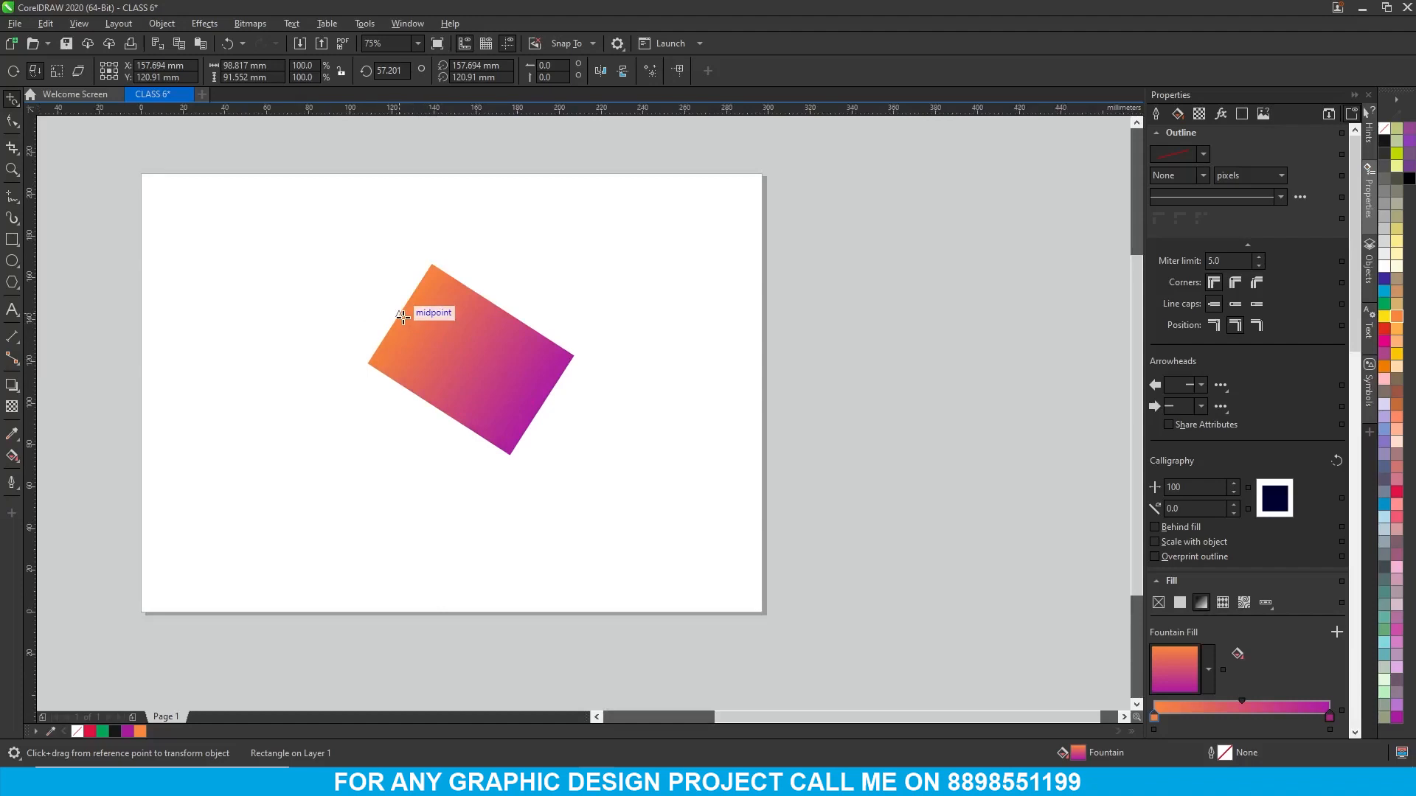
left_click_drag(525, 388, 564, 336)
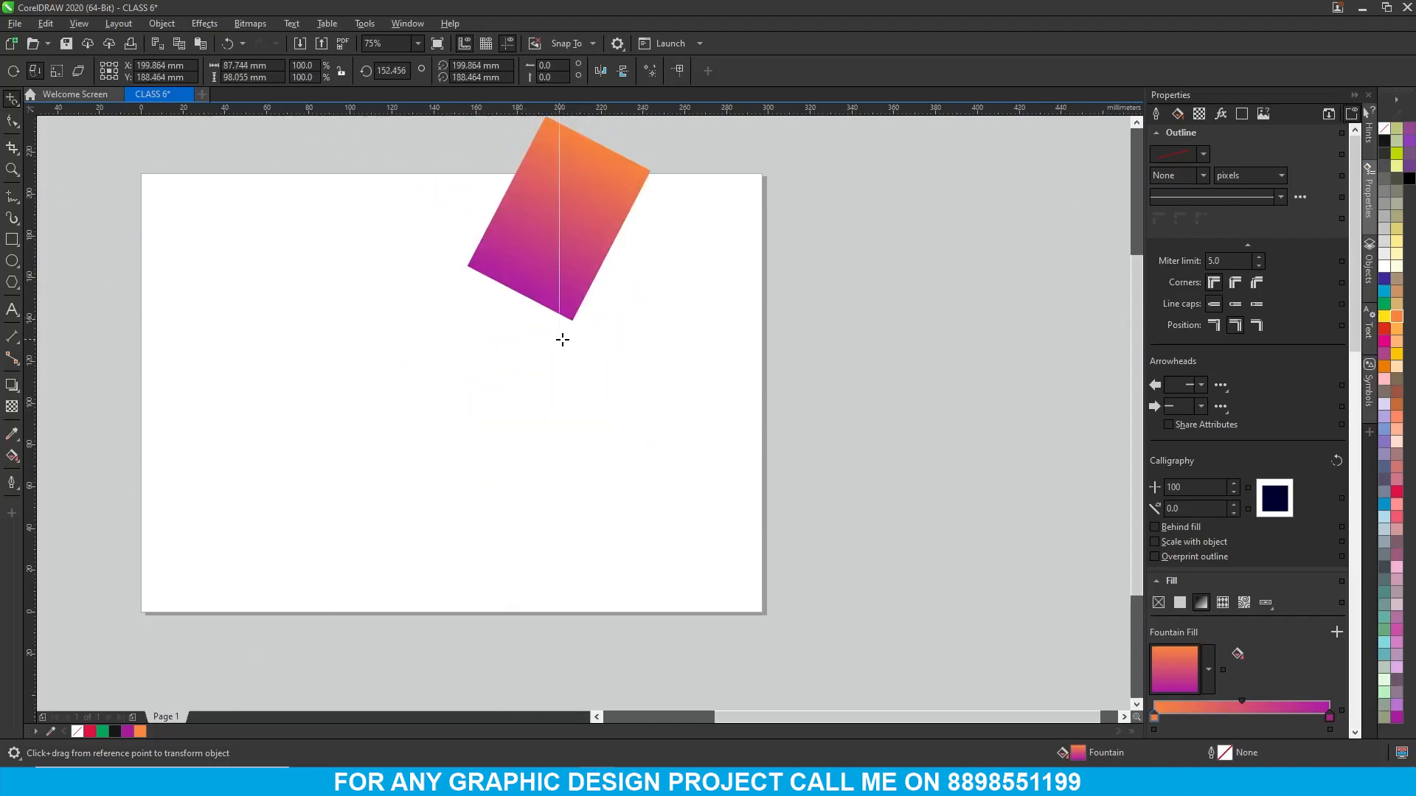
- Turn on Apply to Duplicate and mirror copies of the rectangle toward the page's right edge with Free Angle Reflection
left_click(646, 74)
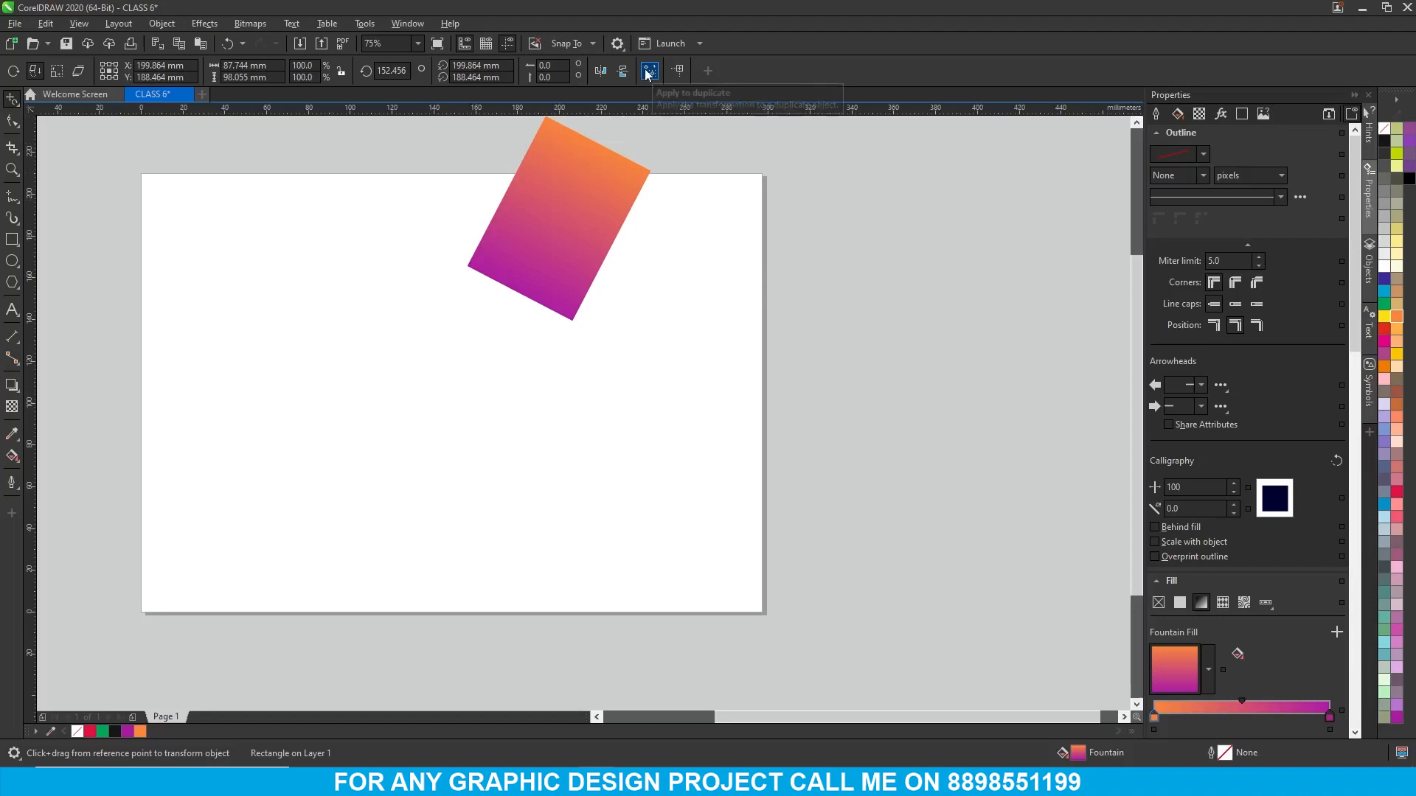
left_click_drag(626, 276, 539, 452)
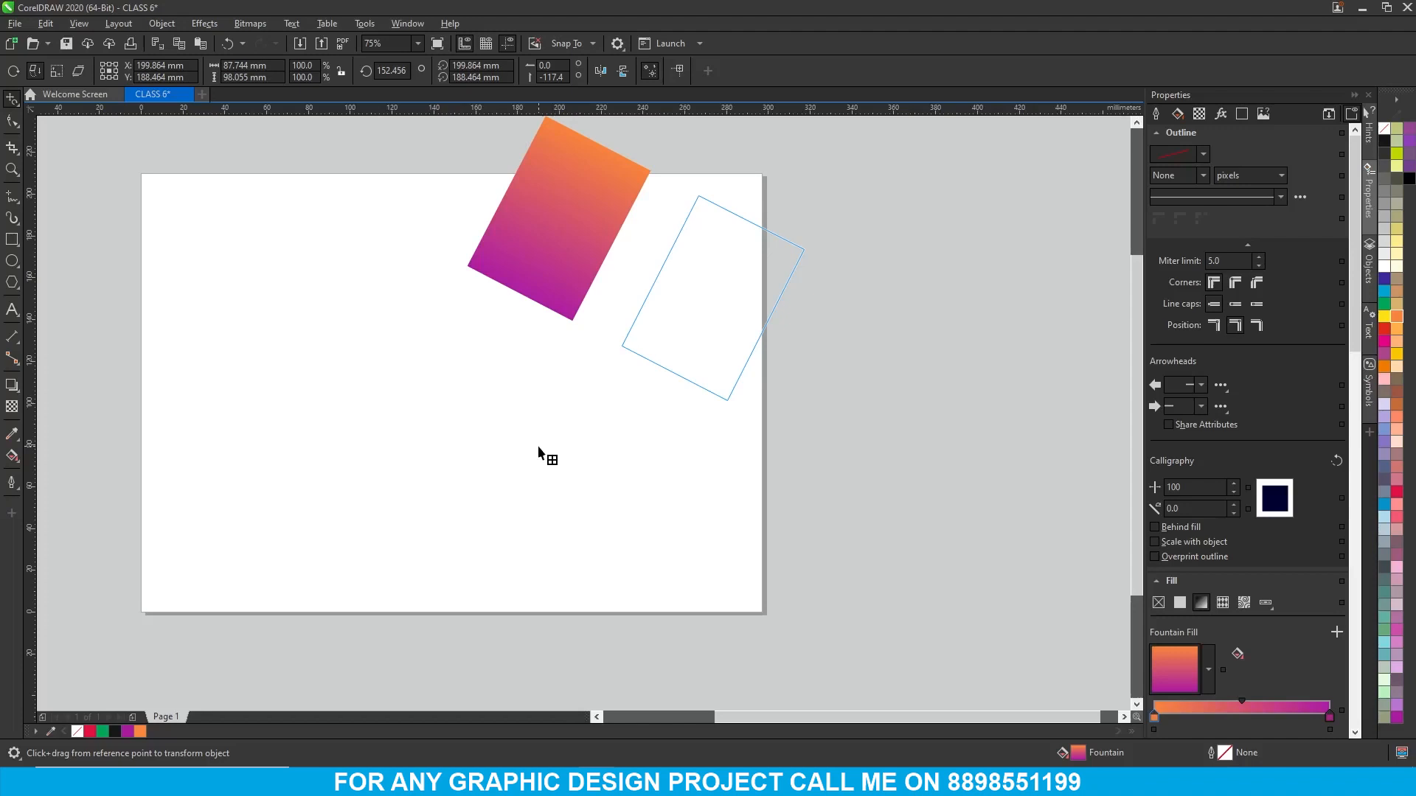
left_click_drag(539, 446, 539, 446)
left_click_drag(701, 351, 613, 484)
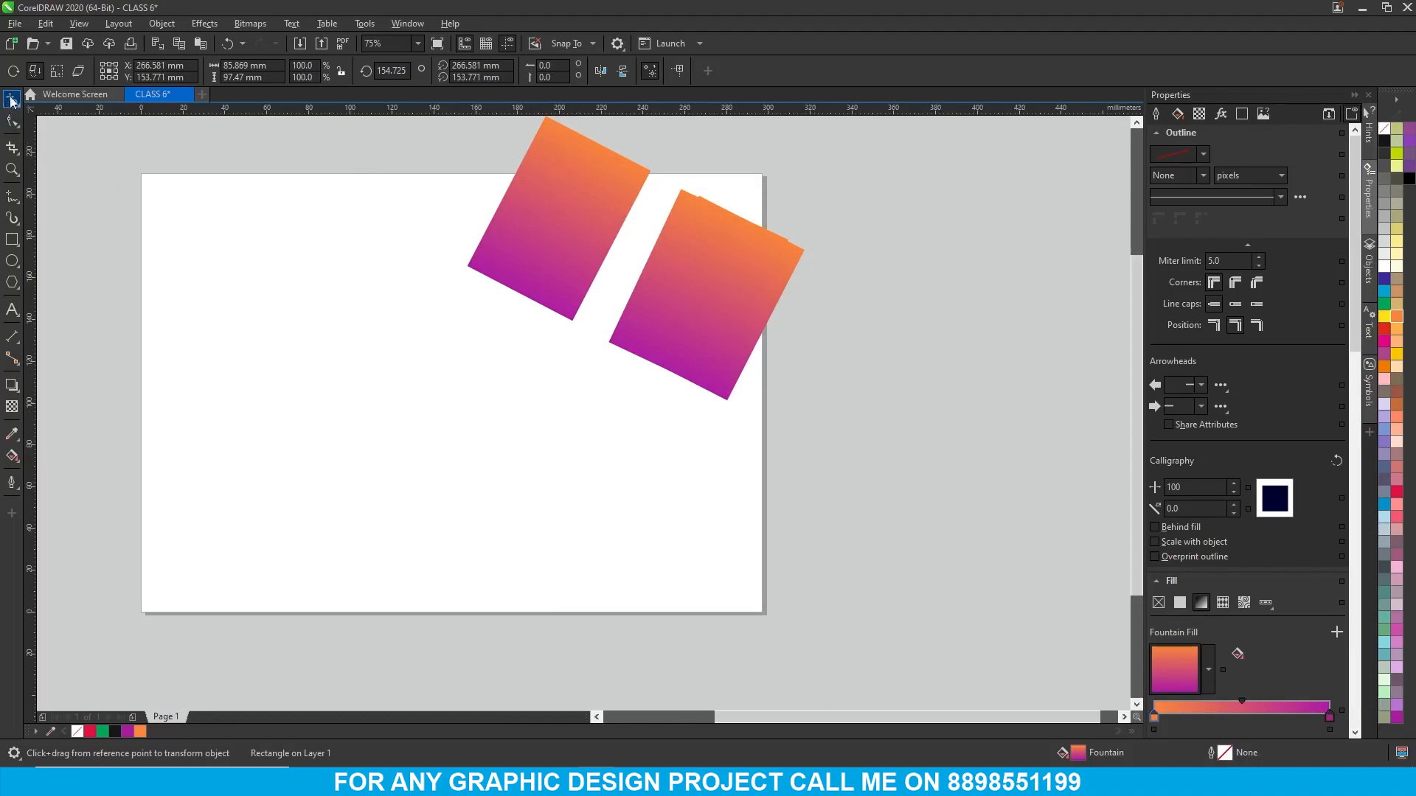
- Add further rotated copies of the gradient rectangle about free pivots with Free Rotation, around the right half of the page
left_click(16, 74)
left_click_drag(562, 178, 585, 214)
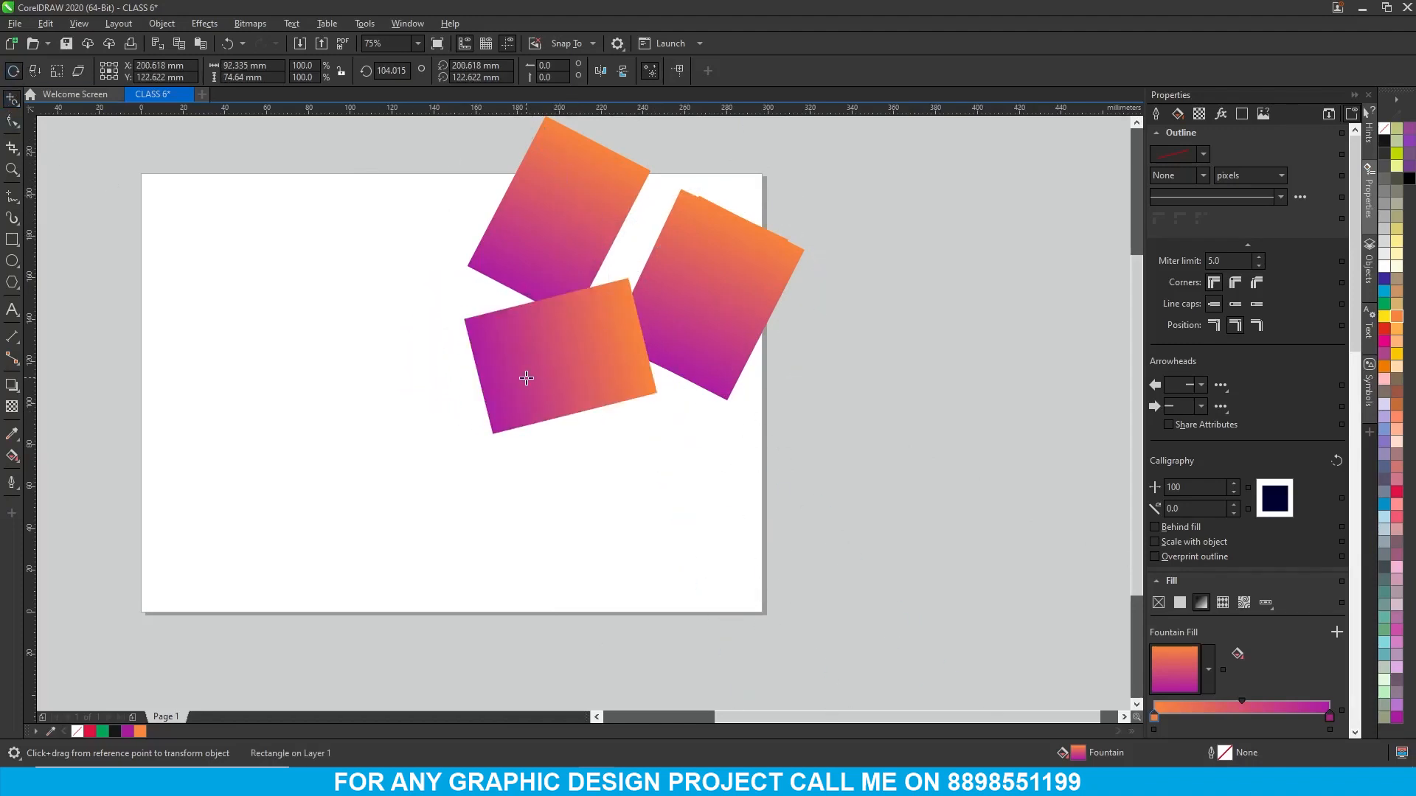
left_click_drag(621, 340, 487, 206)
left_click_drag(772, 264, 763, 486)
- Mirror more copies of the rectangle toward the page's upper-left area with Free Angle Reflection, bringing the last to about 241.1°
left_click(36, 70)
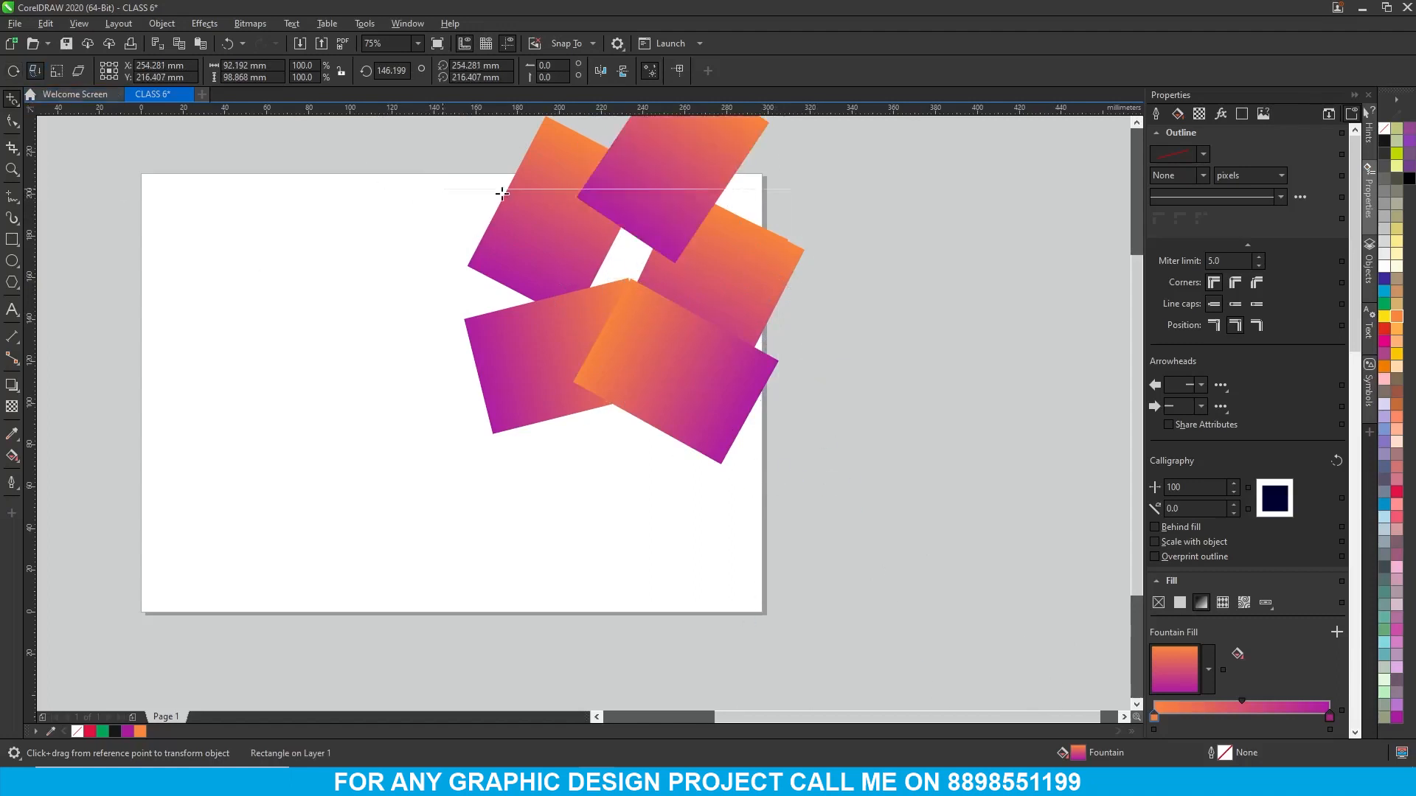
mouse_move(530, 193)
left_mouse_down()
mouse_move(475, 215)
mouse_move(501, 174)
mouse_move(579, 139)
mouse_move(505, 177)
mouse_move(572, 184)
mouse_move(595, 215)
mouse_move(506, 181)
mouse_move(560, 190)
mouse_move(523, 202)
left_mouse_up()
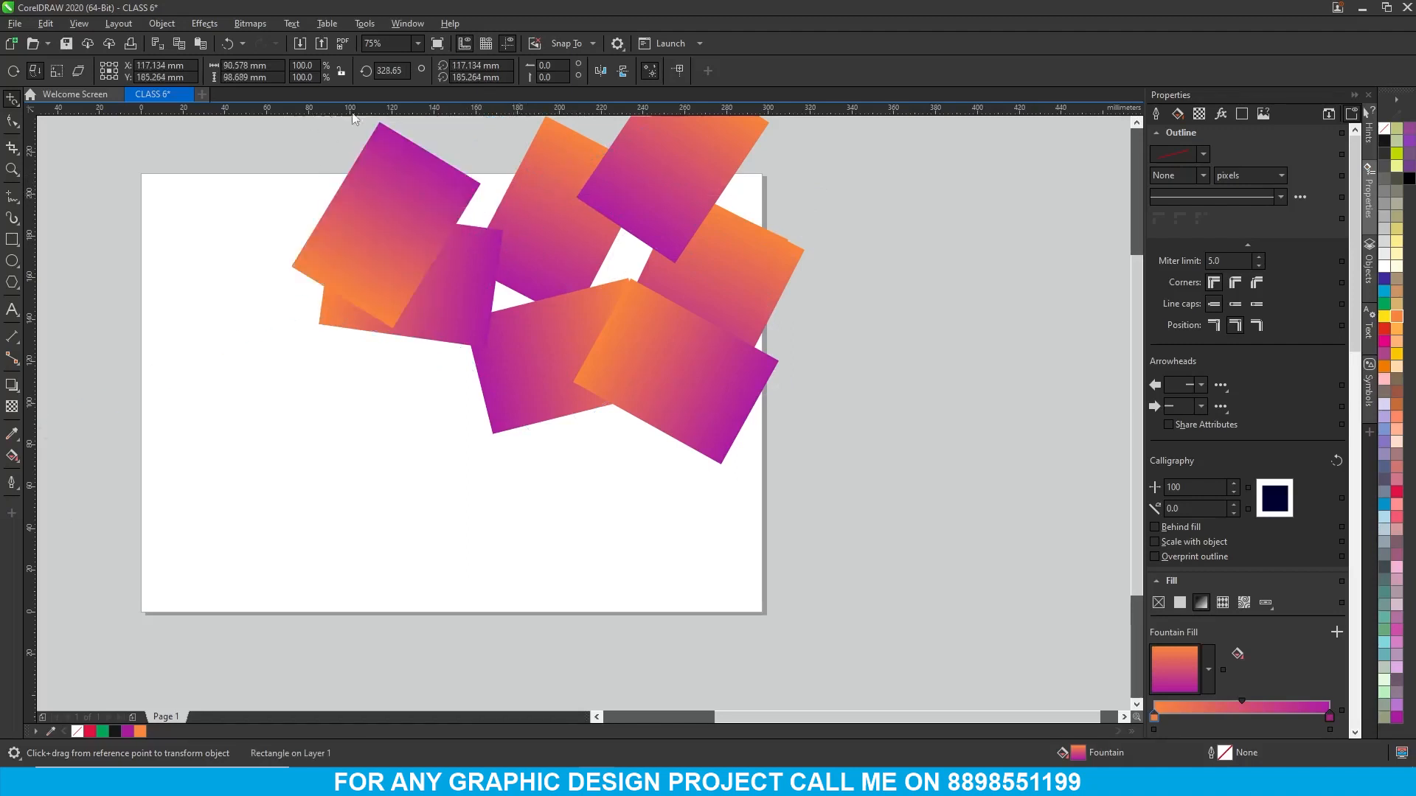
left_click_drag(395, 165, 408, 205)
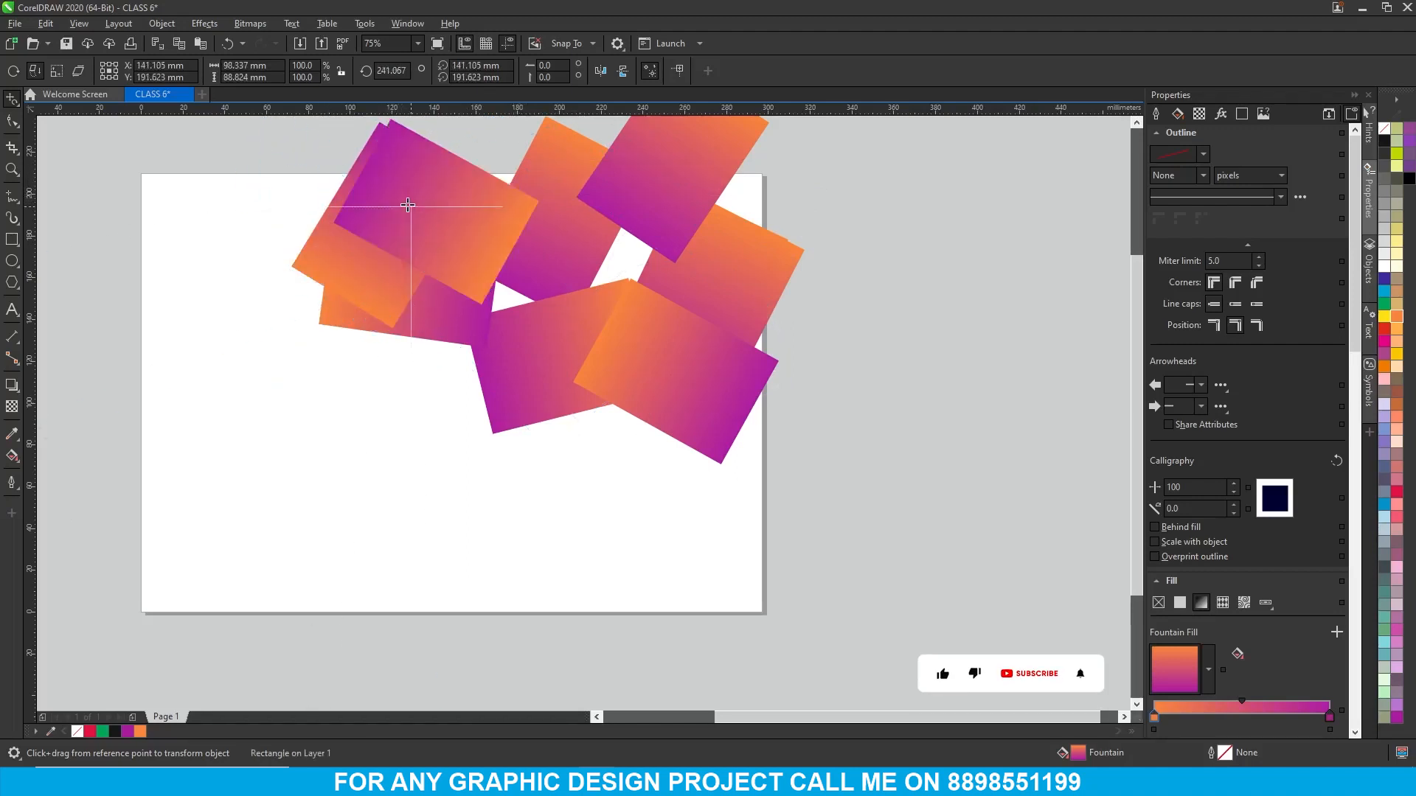
- Select all nine gradient rectangles with the Pick tool and delete them
left_click(55, 72)
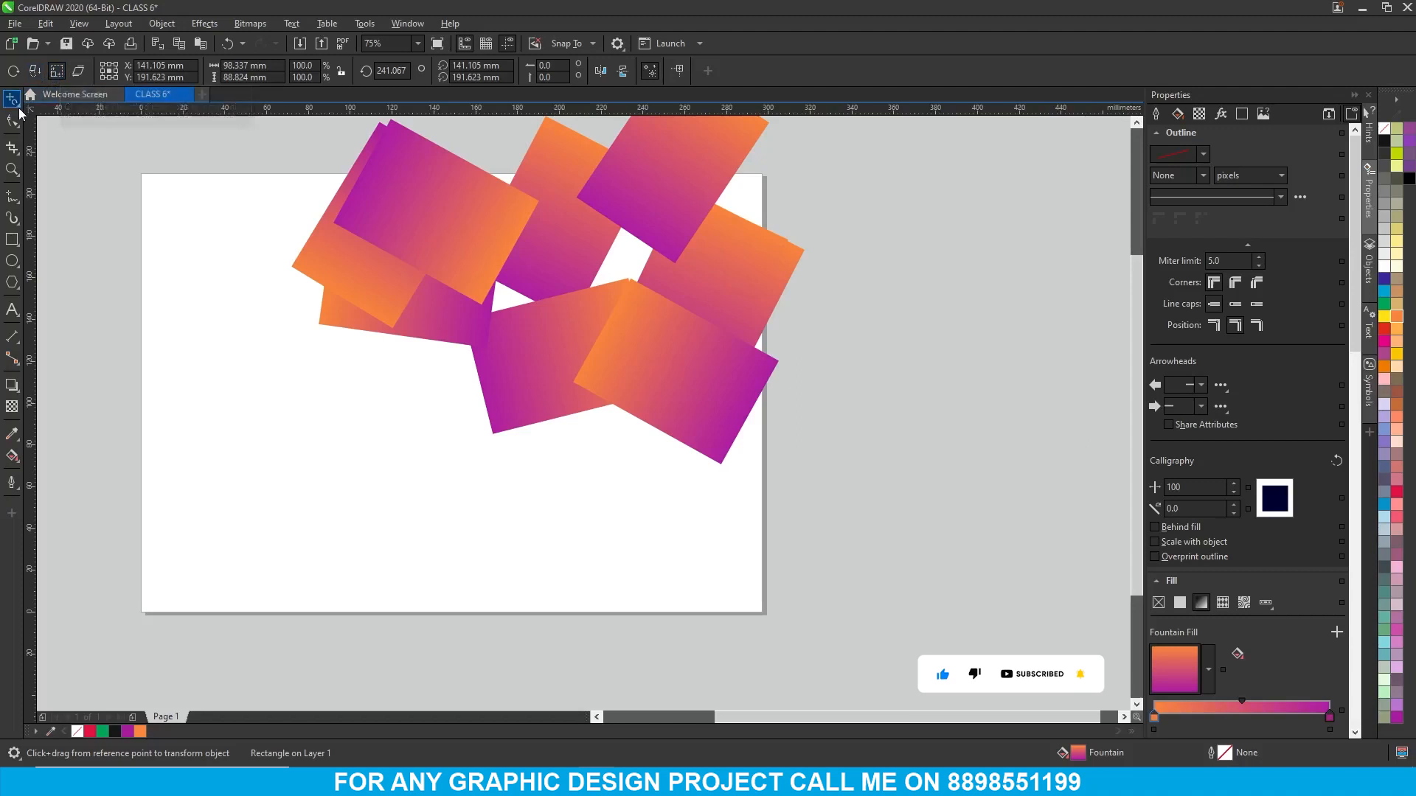
left_click(12, 98)
left_click(52, 98)
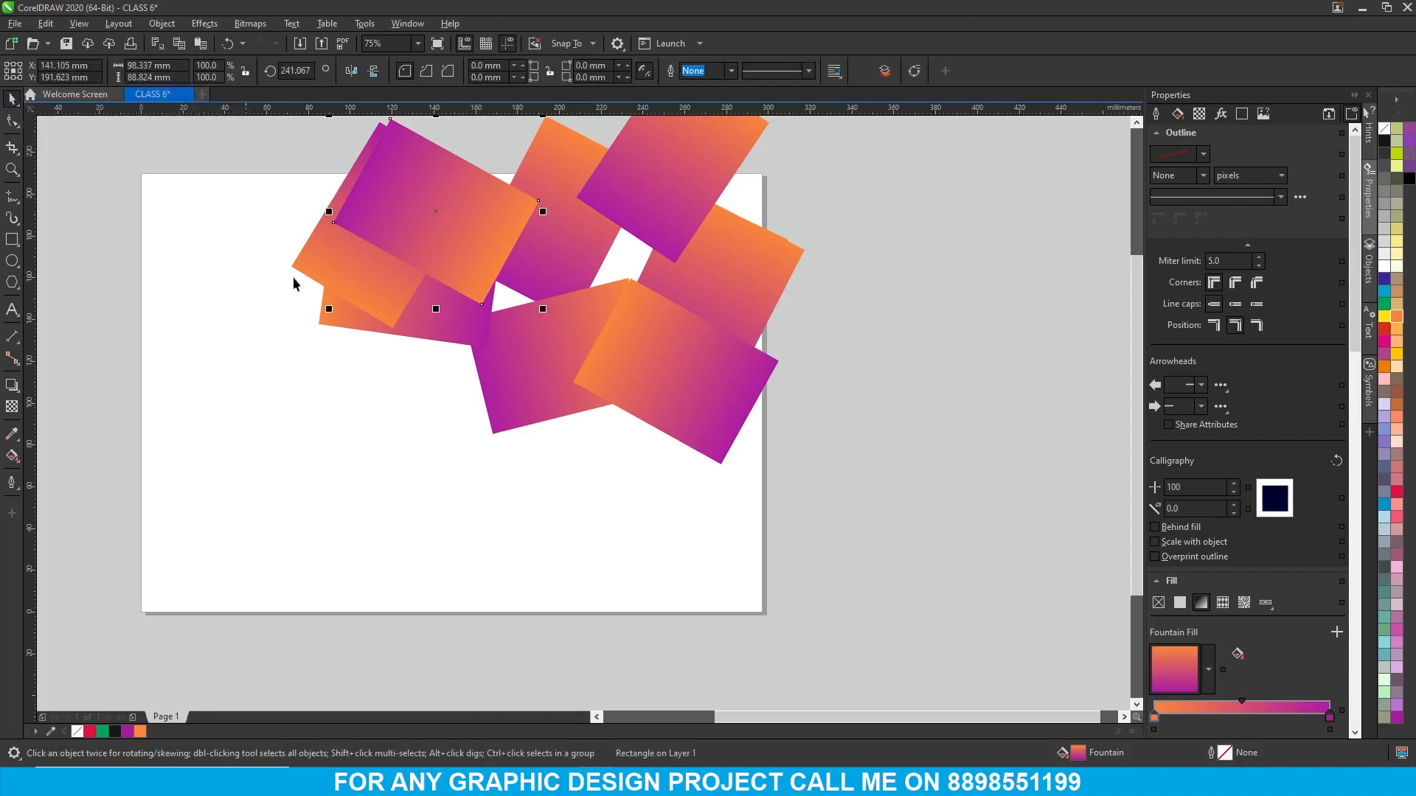
scroll(373, 382, "down", 2)
left_click_drag(309, 205, 626, 436)
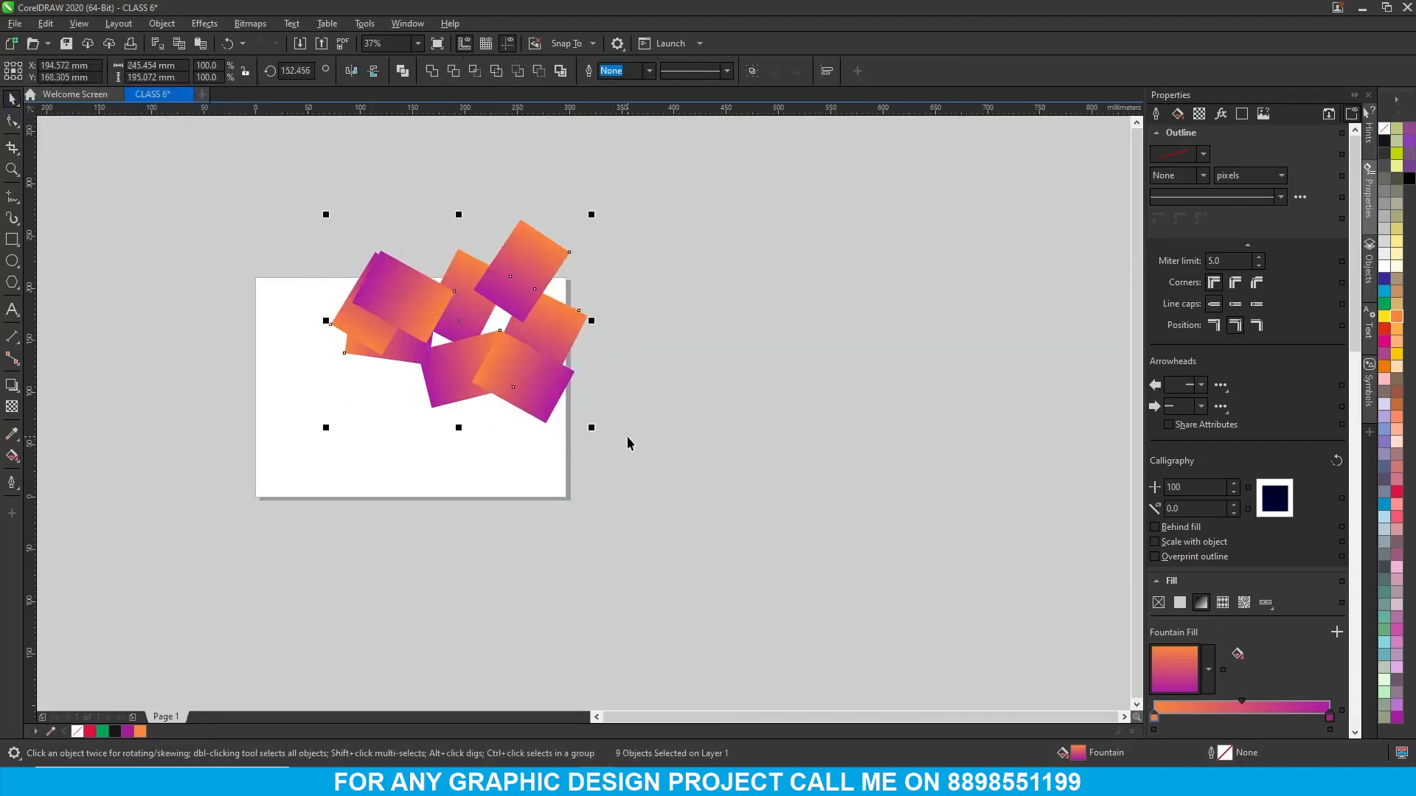
key("Delete")
- Draw a rectangle about 139.7 by 68.4 mm on the page, fill it with Autumn Orange and remove its outline
left_click(12, 239)
left_click_drag(346, 319, 493, 391)
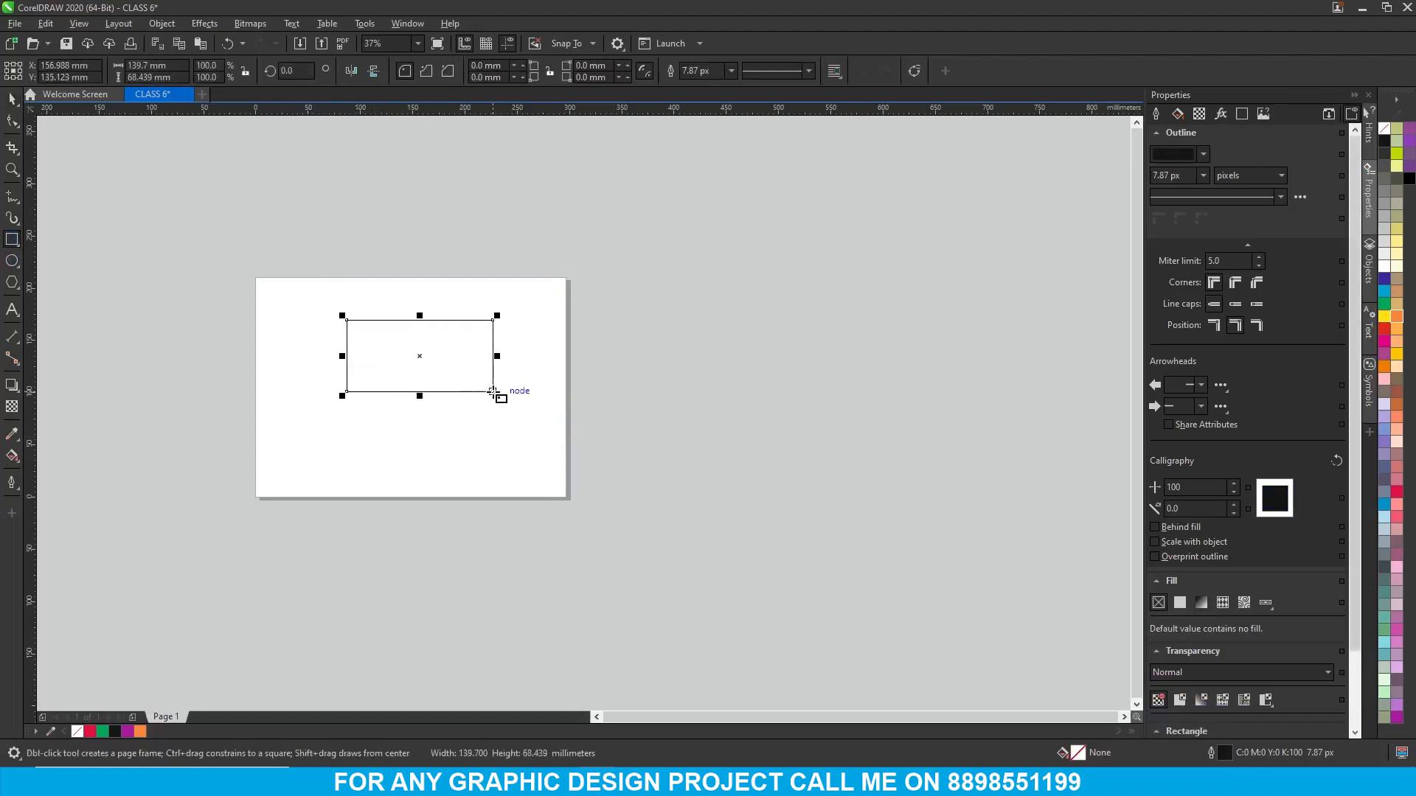
left_click(140, 733)
right_click(76, 732)
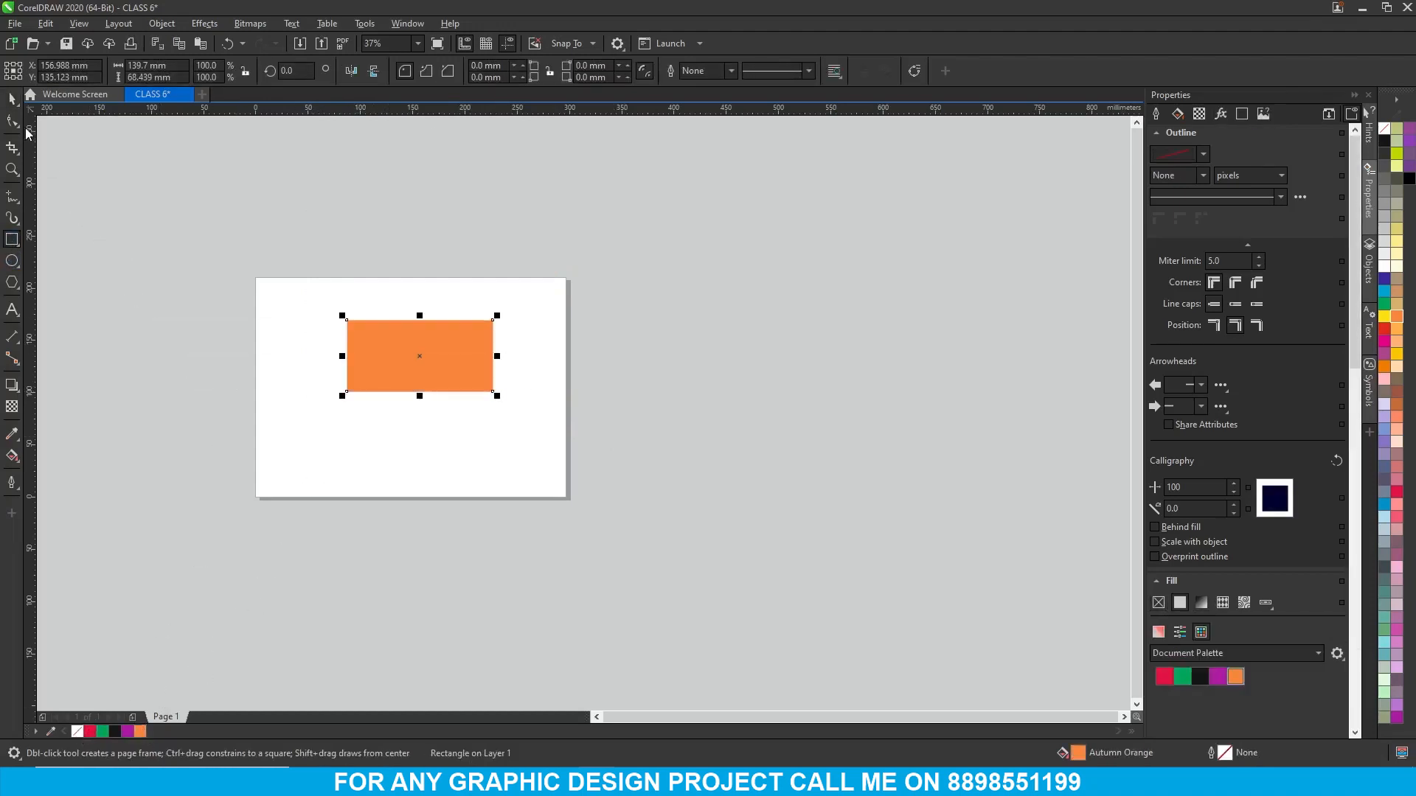
- Scale copies of the orange rectangle from various free anchor points with Free Scale, enlarging them far beyond the page
left_click(13, 103)
left_click(55, 136)
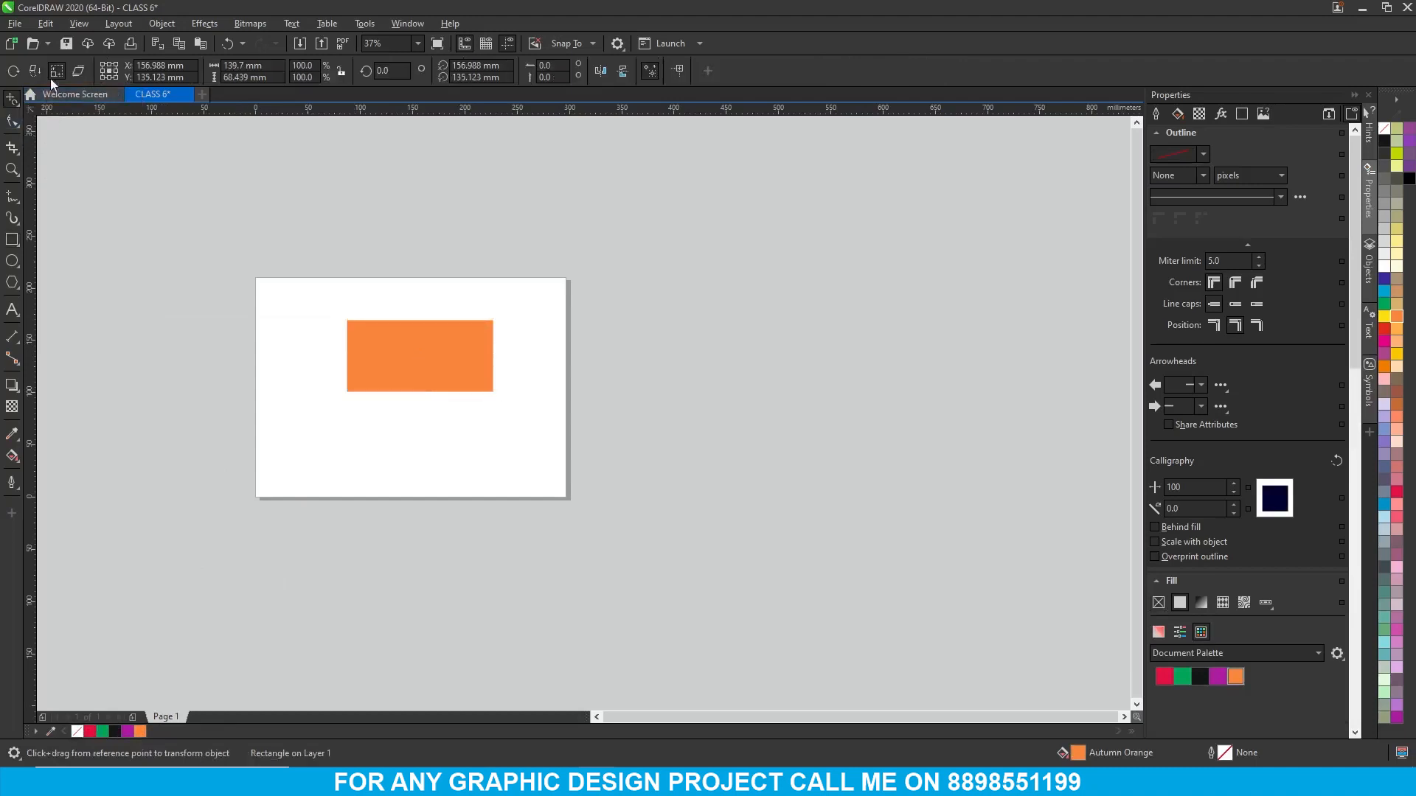
left_click_drag(440, 353, 506, 421)
left_click_drag(385, 359, 435, 485)
left_click_drag(634, 407, 486, 373)
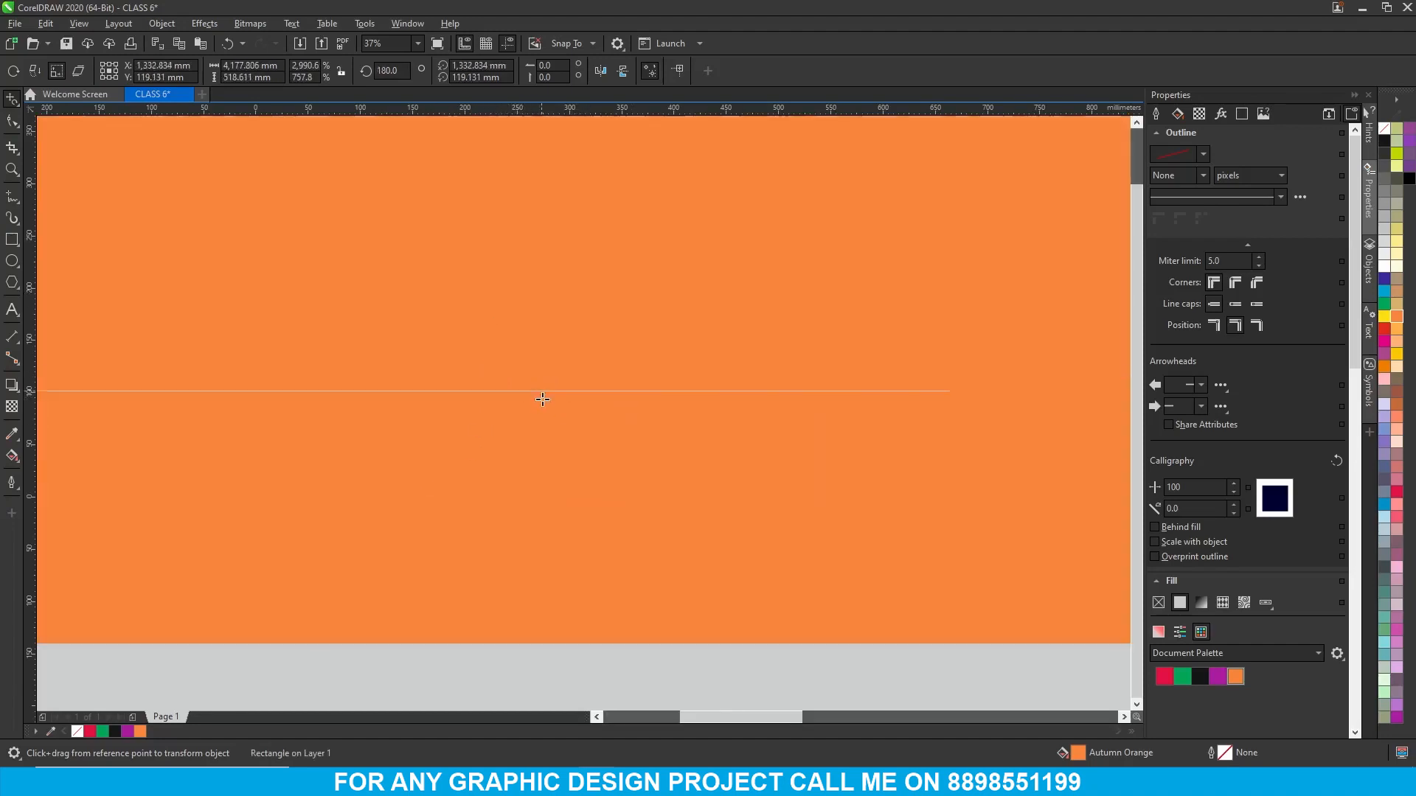
scroll(538, 398, "down", 2)
left_click_drag(568, 411, 455, 461)
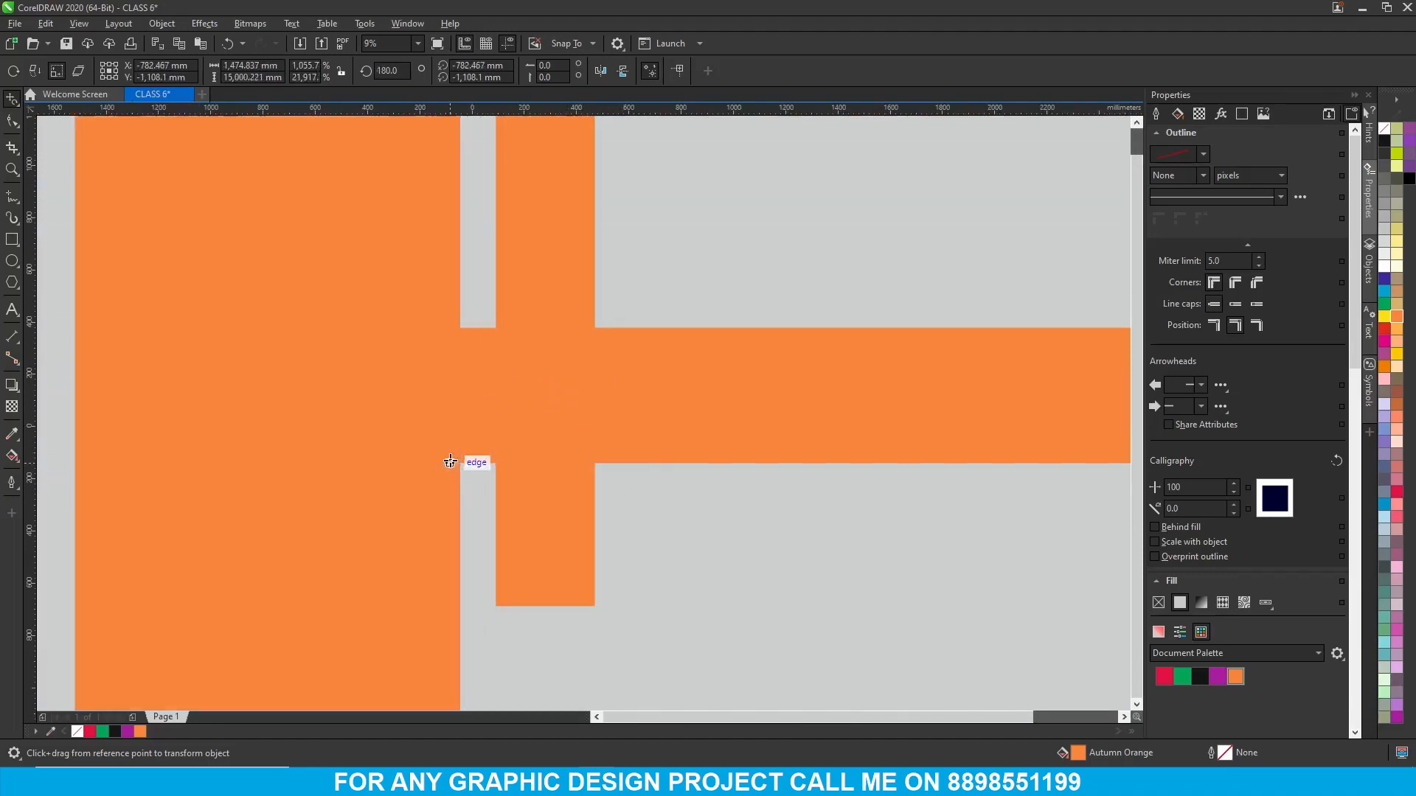
scroll(558, 367, "down", 1)
scroll(440, 359, "down", 1)
left_click_drag(444, 367, 549, 391)
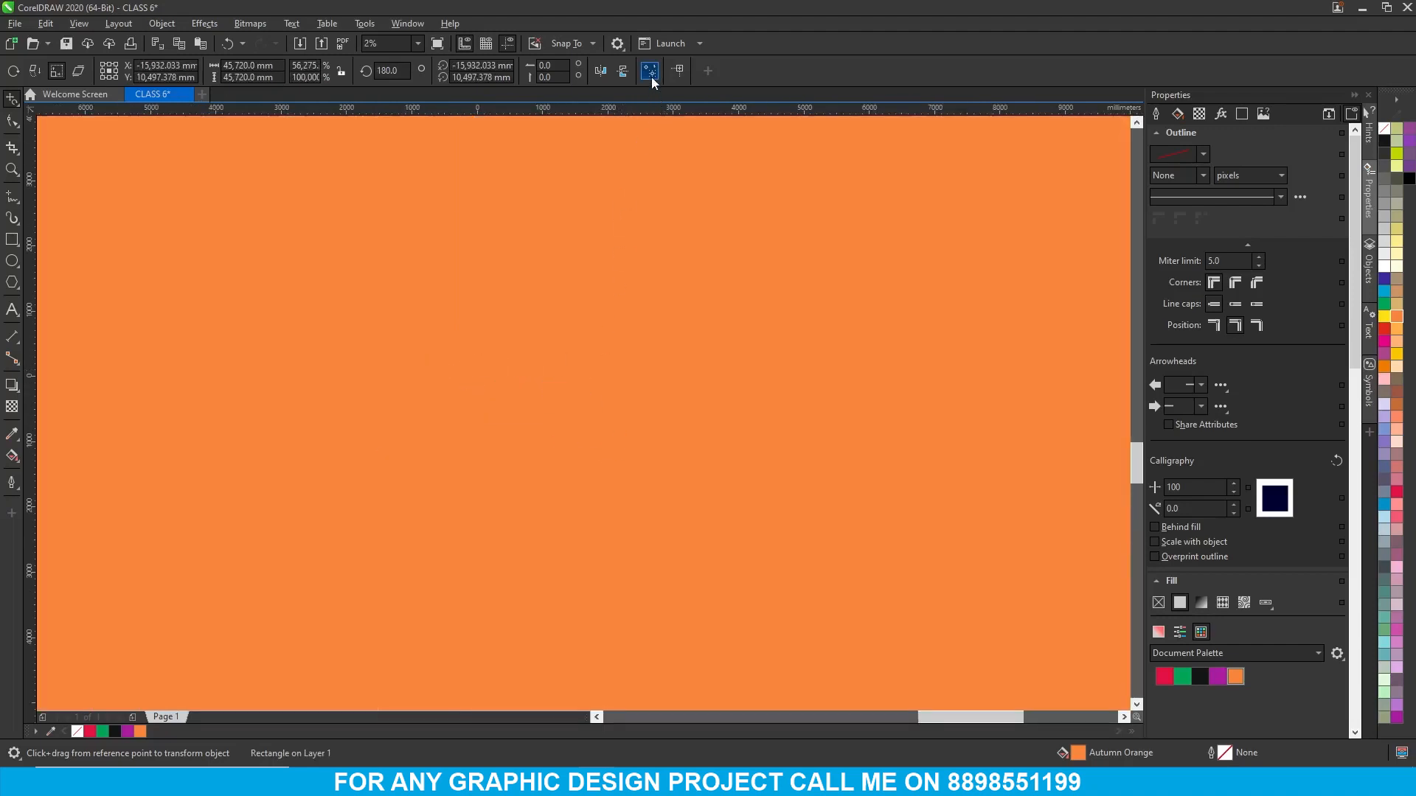
- Delete all the oversized orange rectangles
scroll(506, 411, "down", 1)
key("Delete")
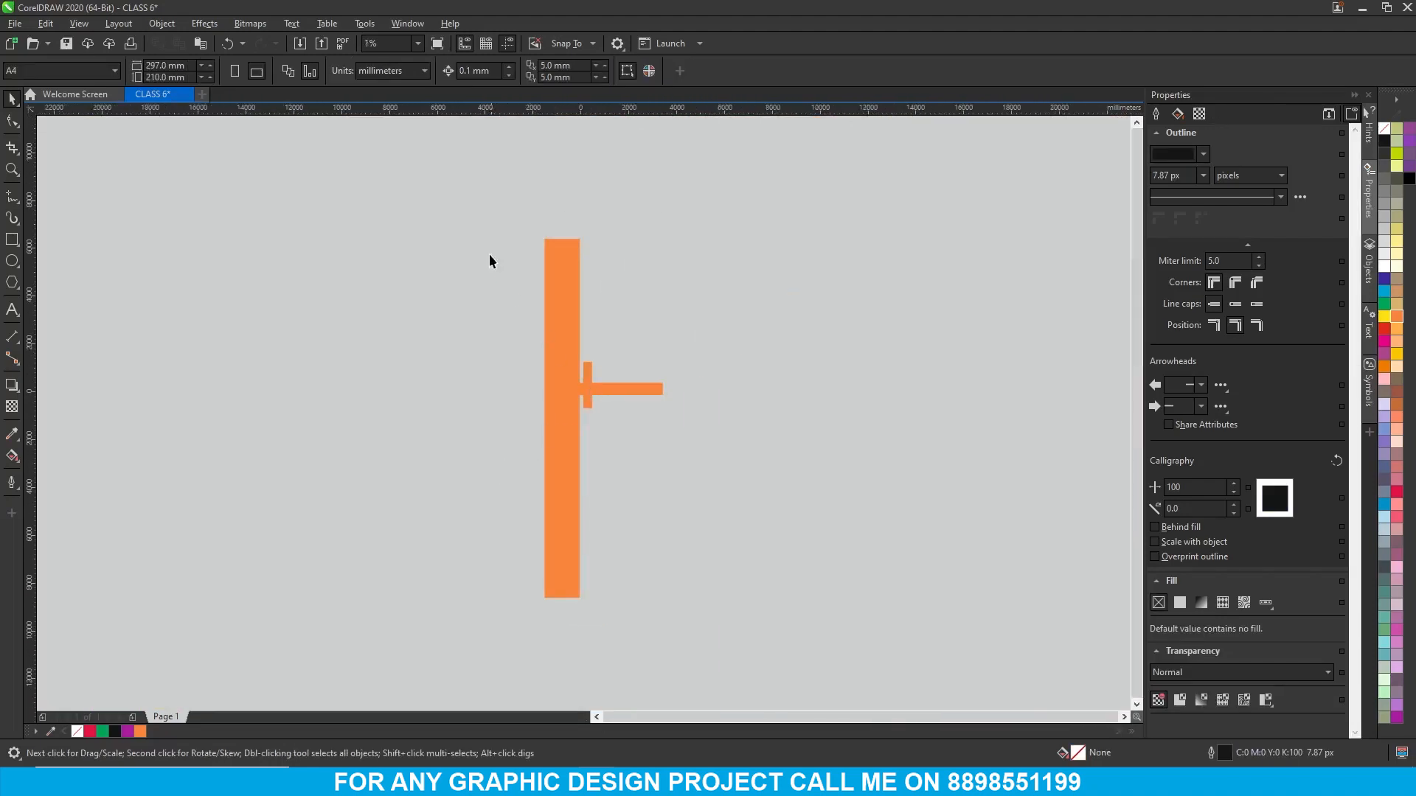
left_click_drag(672, 692, 674, 694)
key("Delete")
scroll(586, 392, "up", 6)
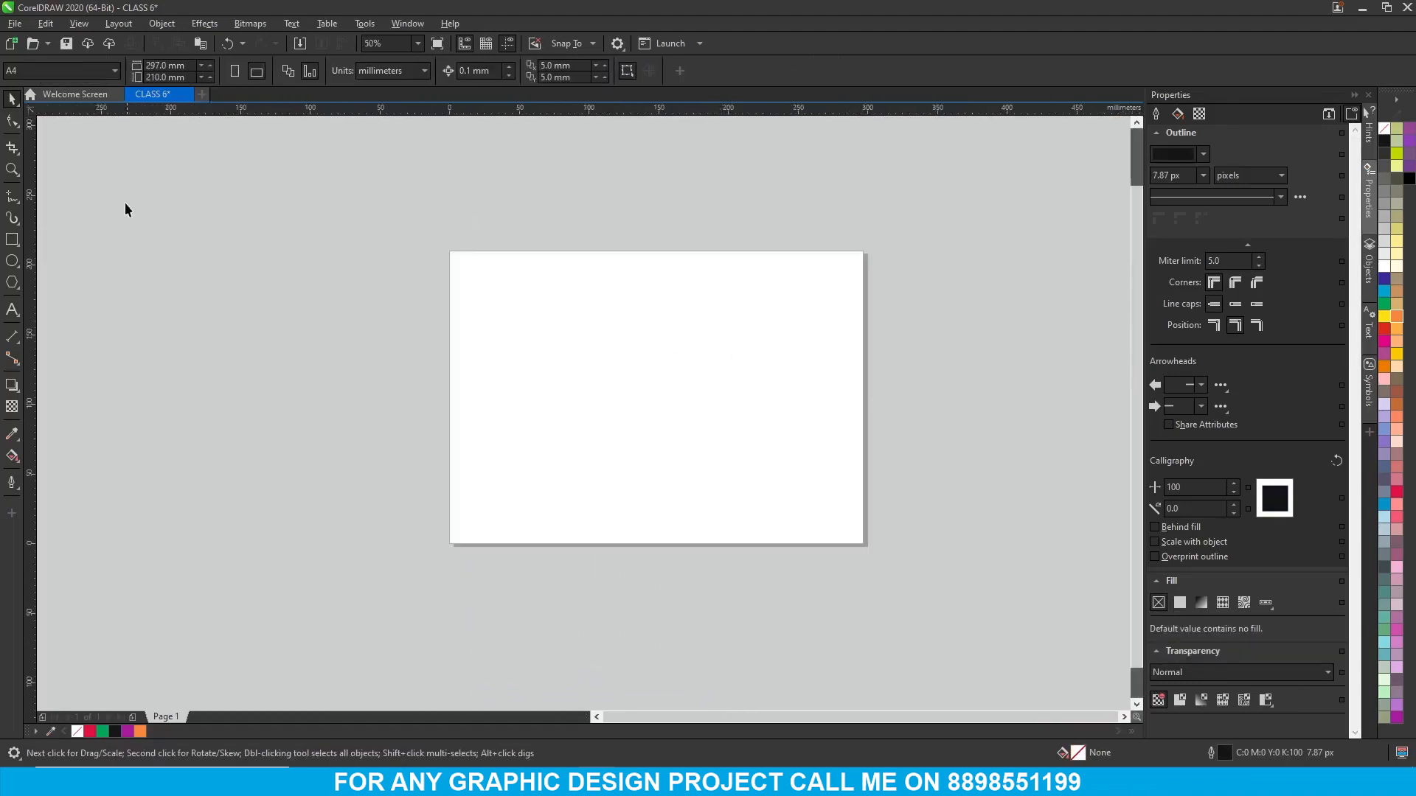
- Draw an unfilled rectangle about 114.3 by 75.7 mm across the page's left edge and resize it to about 37.7 by 129.1 mm with Free Scale
left_click(18, 244)
left_click_drag(315, 247, 475, 353)
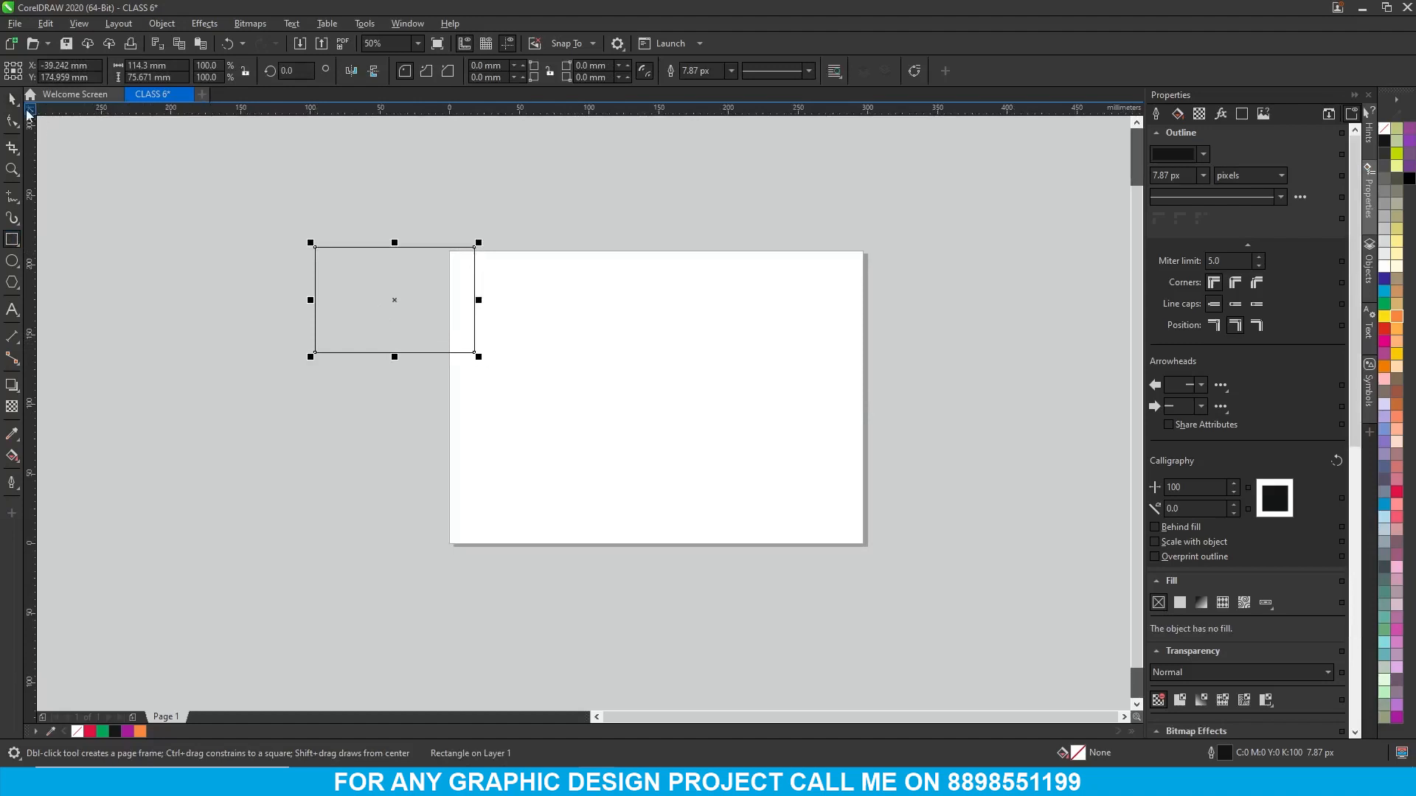
left_click(22, 111)
left_click(70, 137)
left_click_drag(421, 292, 395, 266)
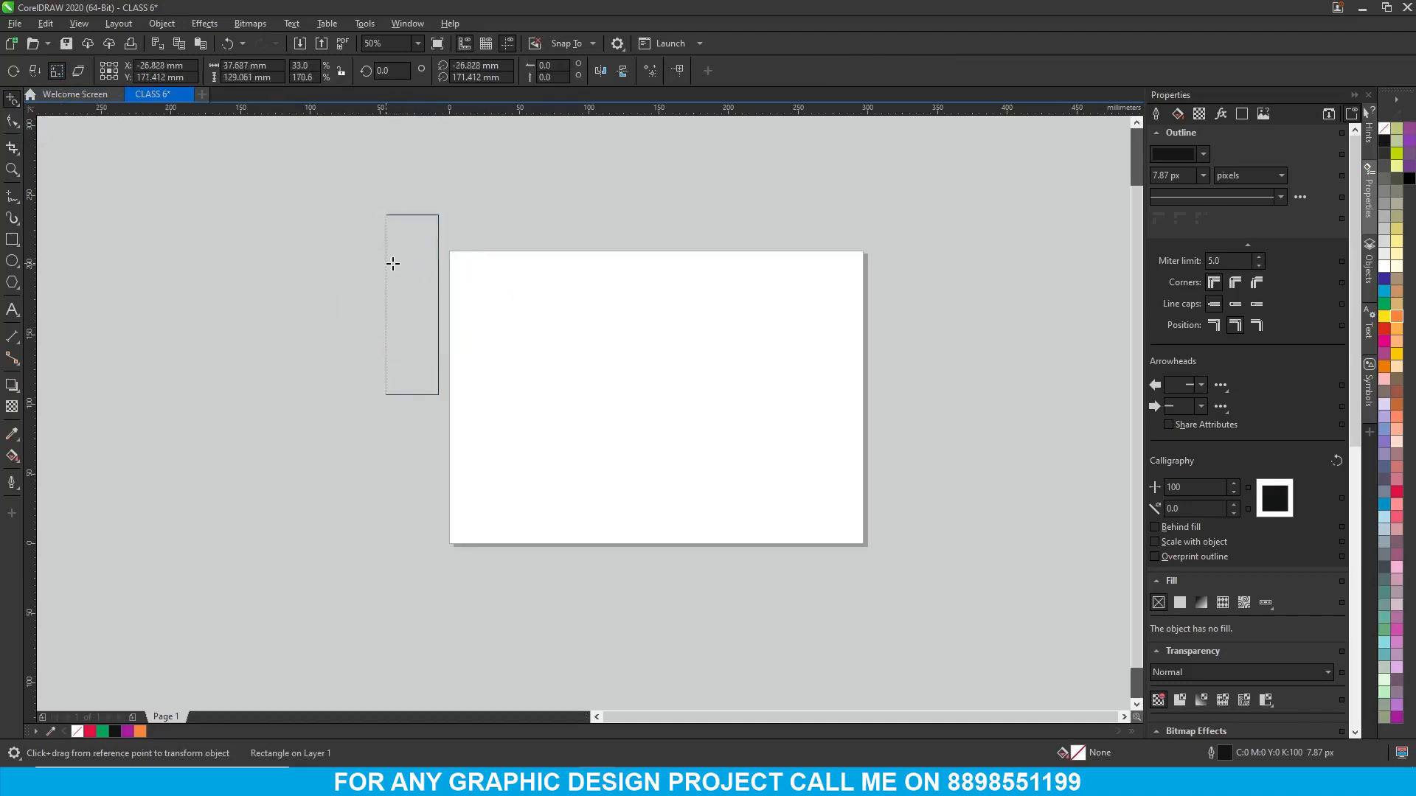
- Rescale the unfilled rectangle from several other anchor points with Free Scale, to about 382.9 by 145.5 mm
left_click_drag(415, 327, 480, 320)
left_click_drag(449, 398, 523, 469)
mouse_move(459, 449)
left_mouse_down()
mouse_move(480, 382)
mouse_move(480, 486)
mouse_move(464, 458)
left_mouse_up()
left_click_drag(478, 412, 490, 322)
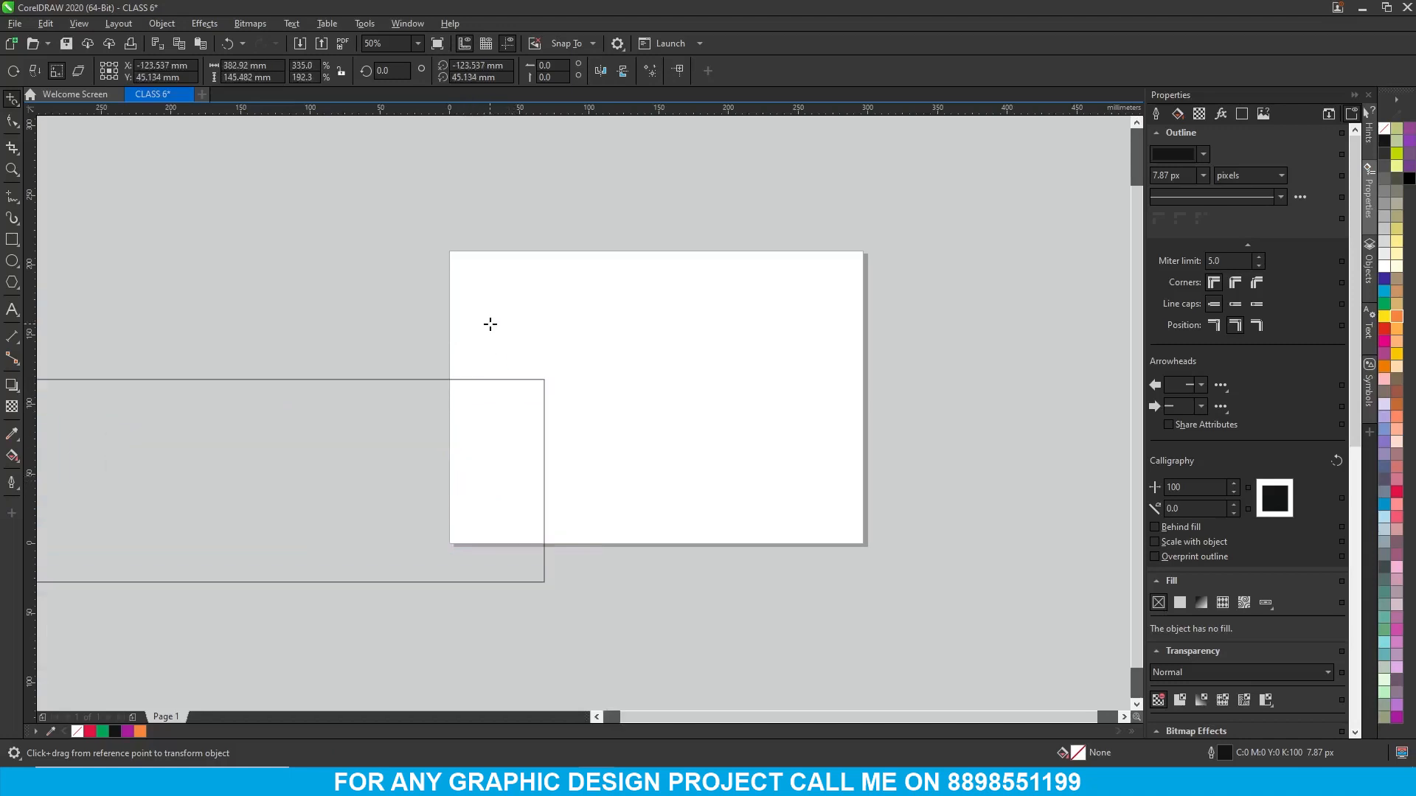
- Skew the rectangle horizontally and vertically with the Pick tool, to about 532.2 by 240.4 mm overall
left_click(82, 74)
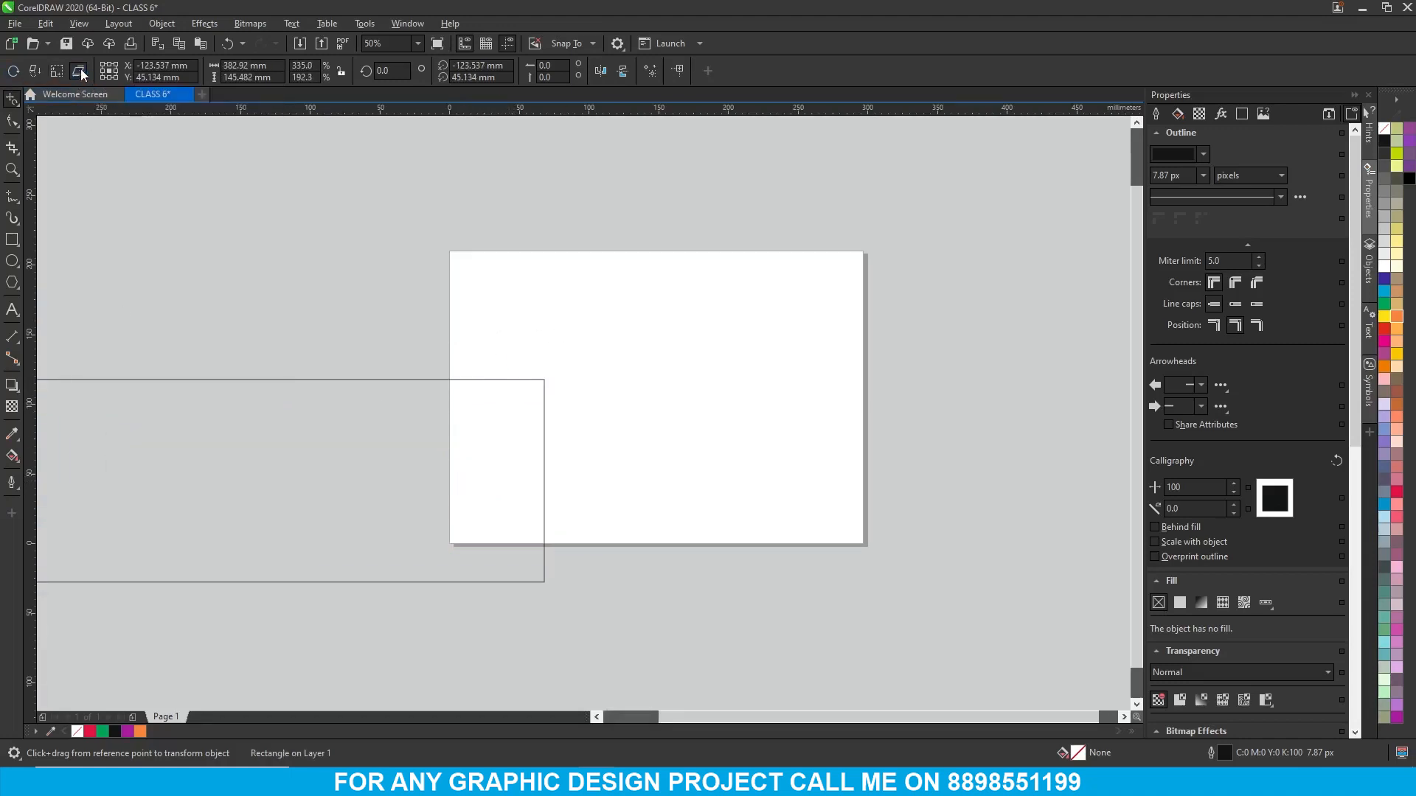
left_click(13, 98)
left_click(52, 100)
left_click_drag(277, 373, 486, 373)
left_click_drag(755, 479, 747, 365)
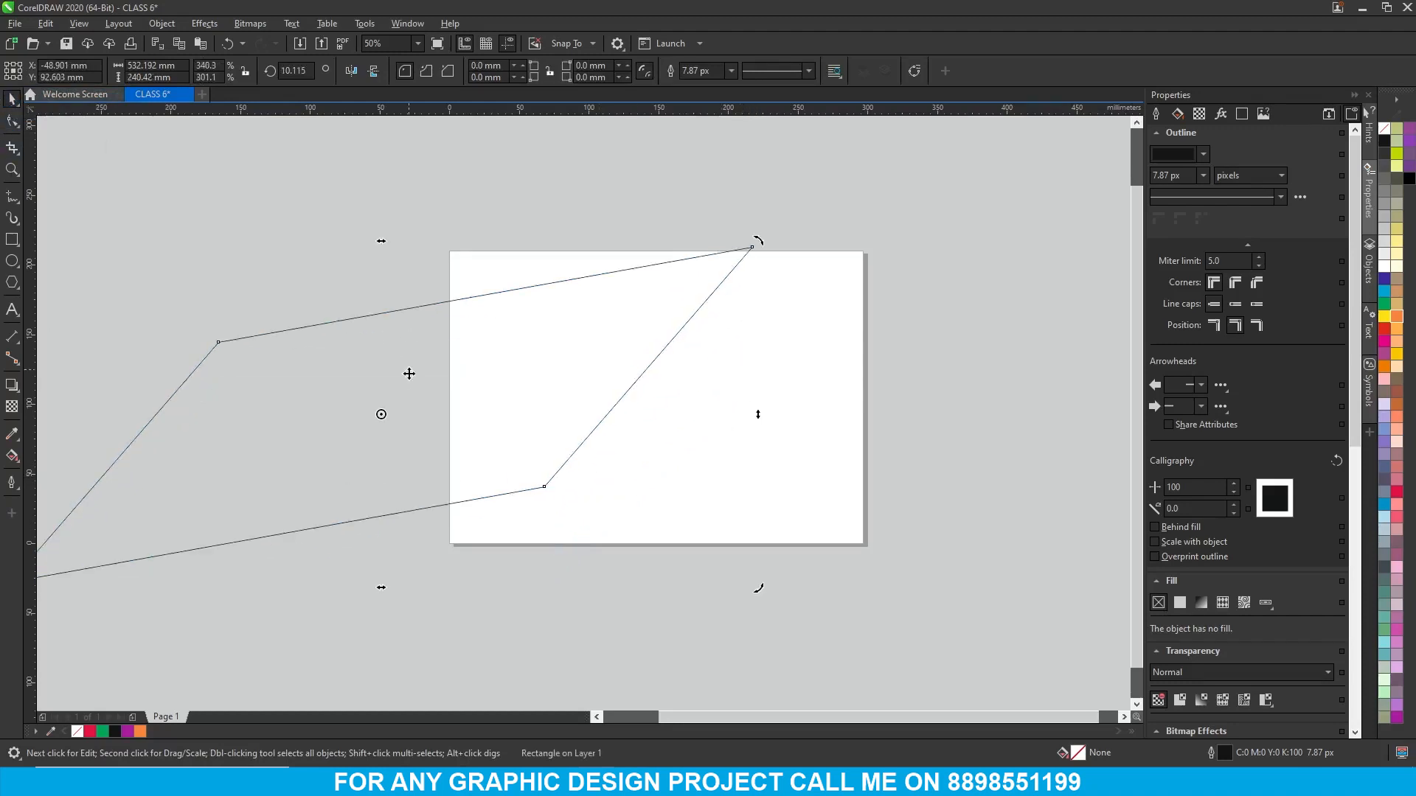
- Delete the skewed shape and draw a new rectangle about 134.4 by 85.7 mm across the page's left edge
key("Delete")
mouse_move(427, 297)
left_mouse_down()
mouse_move(516, 396)
mouse_move(615, 416)
left_mouse_up()
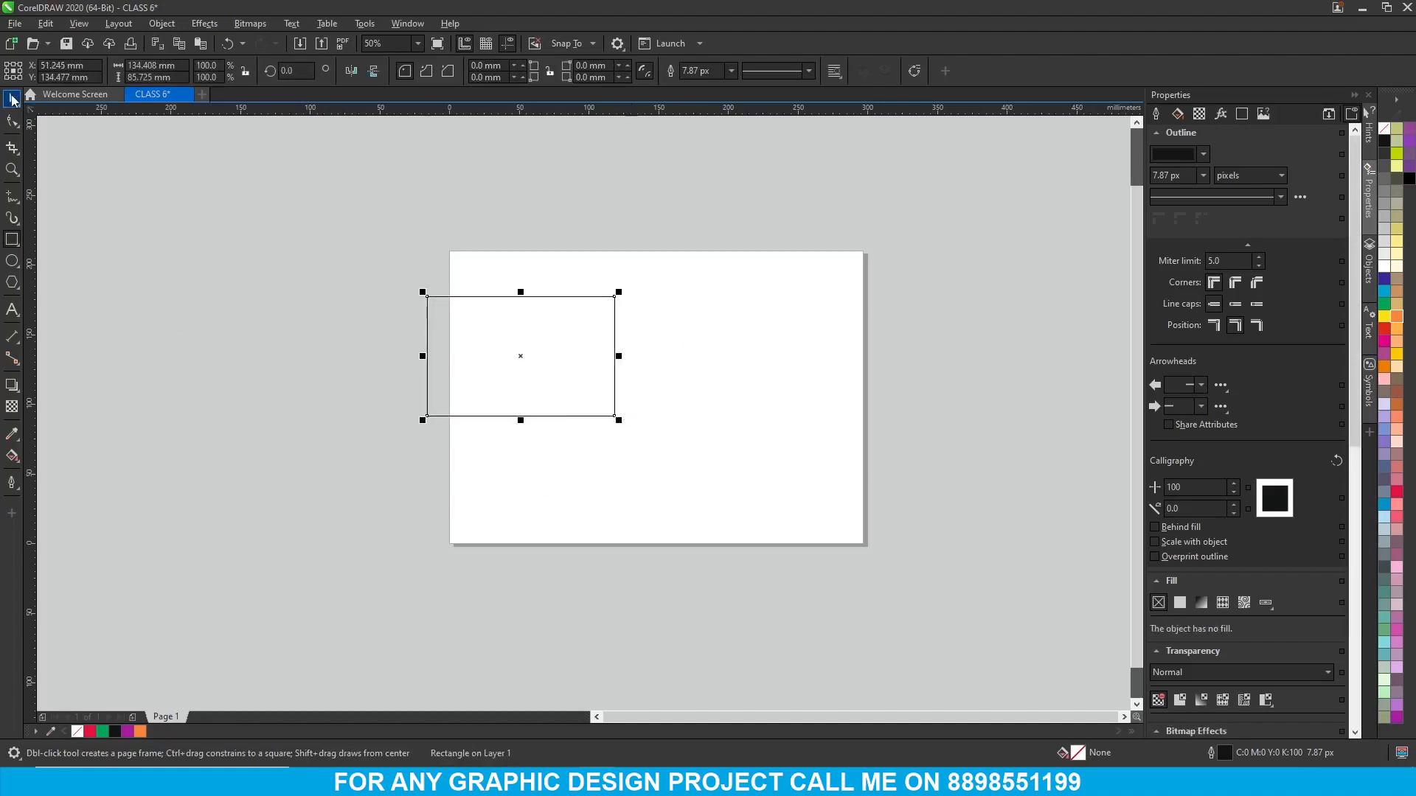
- Skew the unfilled rectangle from several anchor points with Free Skew, to about 462.7 by 184.3 mm overall
left_click(12, 98)
left_click(65, 138)
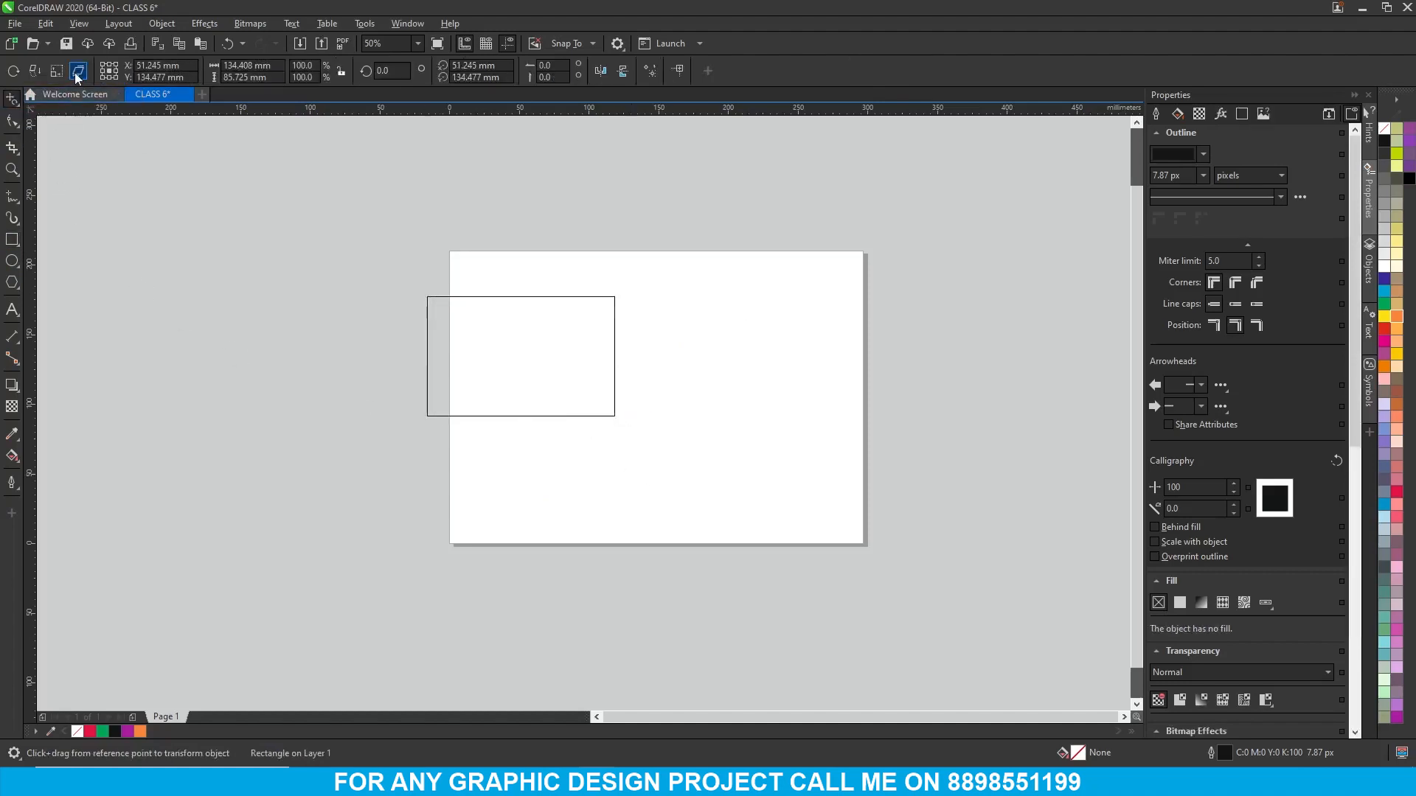
left_click_drag(514, 351, 480, 373)
left_click_drag(546, 332, 519, 363)
left_click_drag(572, 404, 539, 264)
left_click_drag(582, 307, 626, 347)
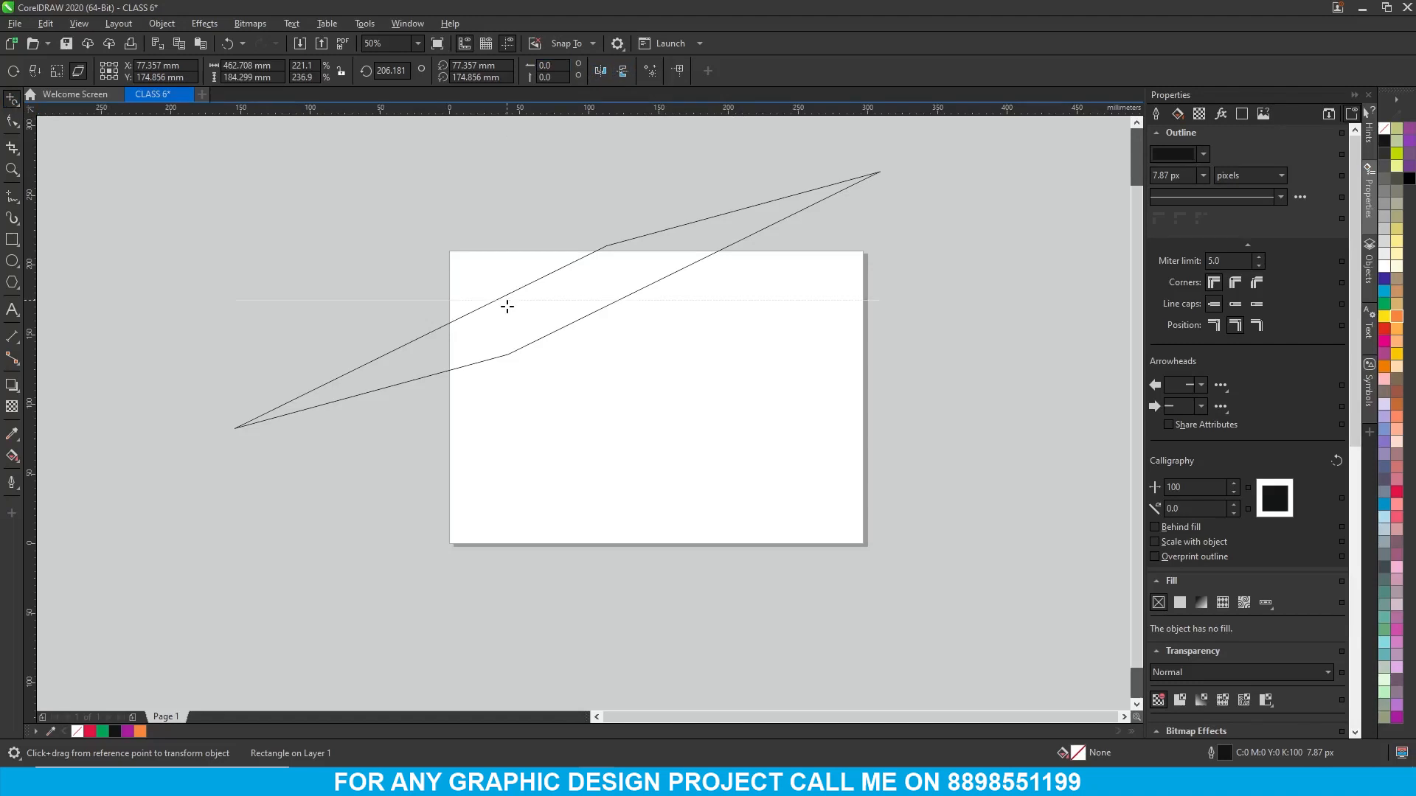
- Delete the skewed shape and draw a closed six-point Pen shape about 184.7 by 130.7 mm across the page's left edge
key("Delete")
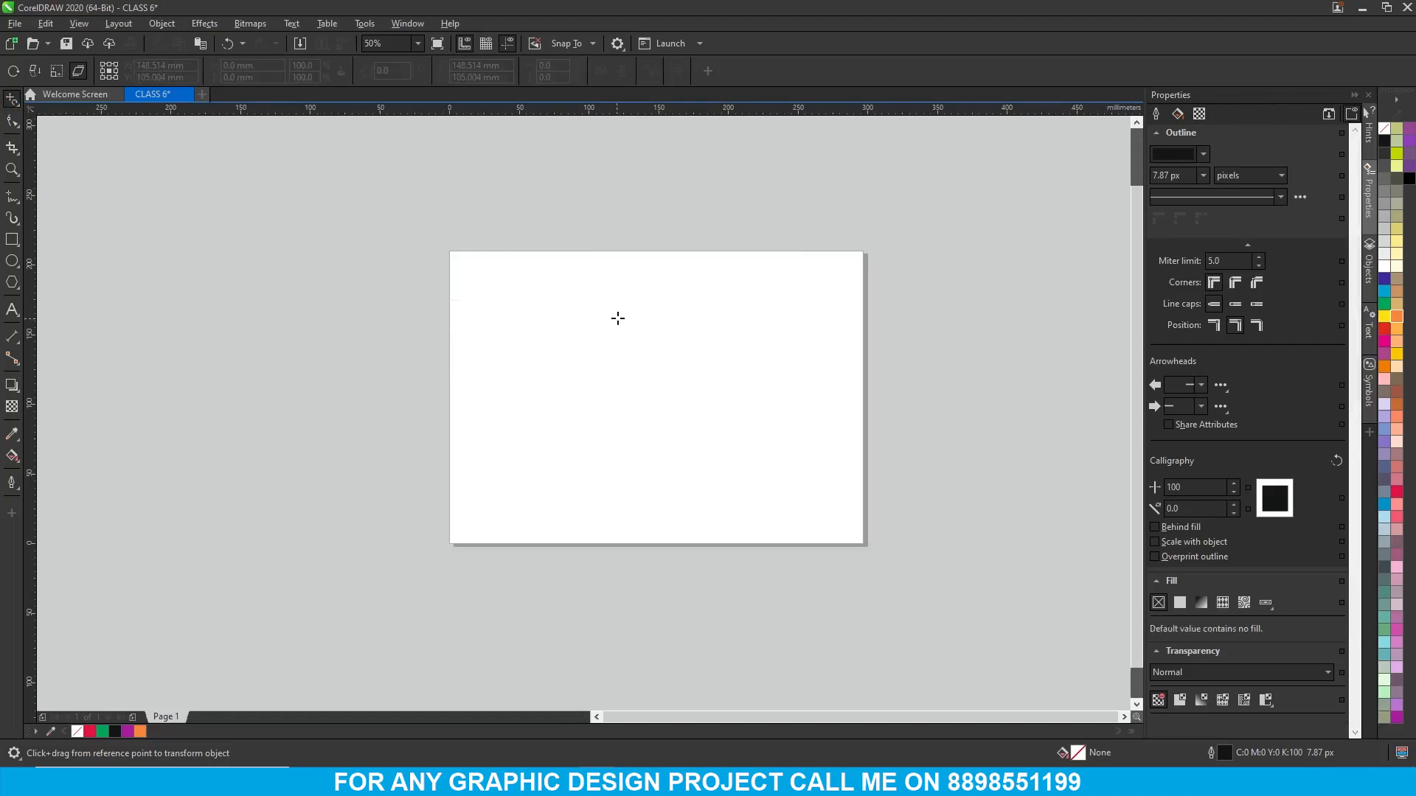
left_click(13, 243)
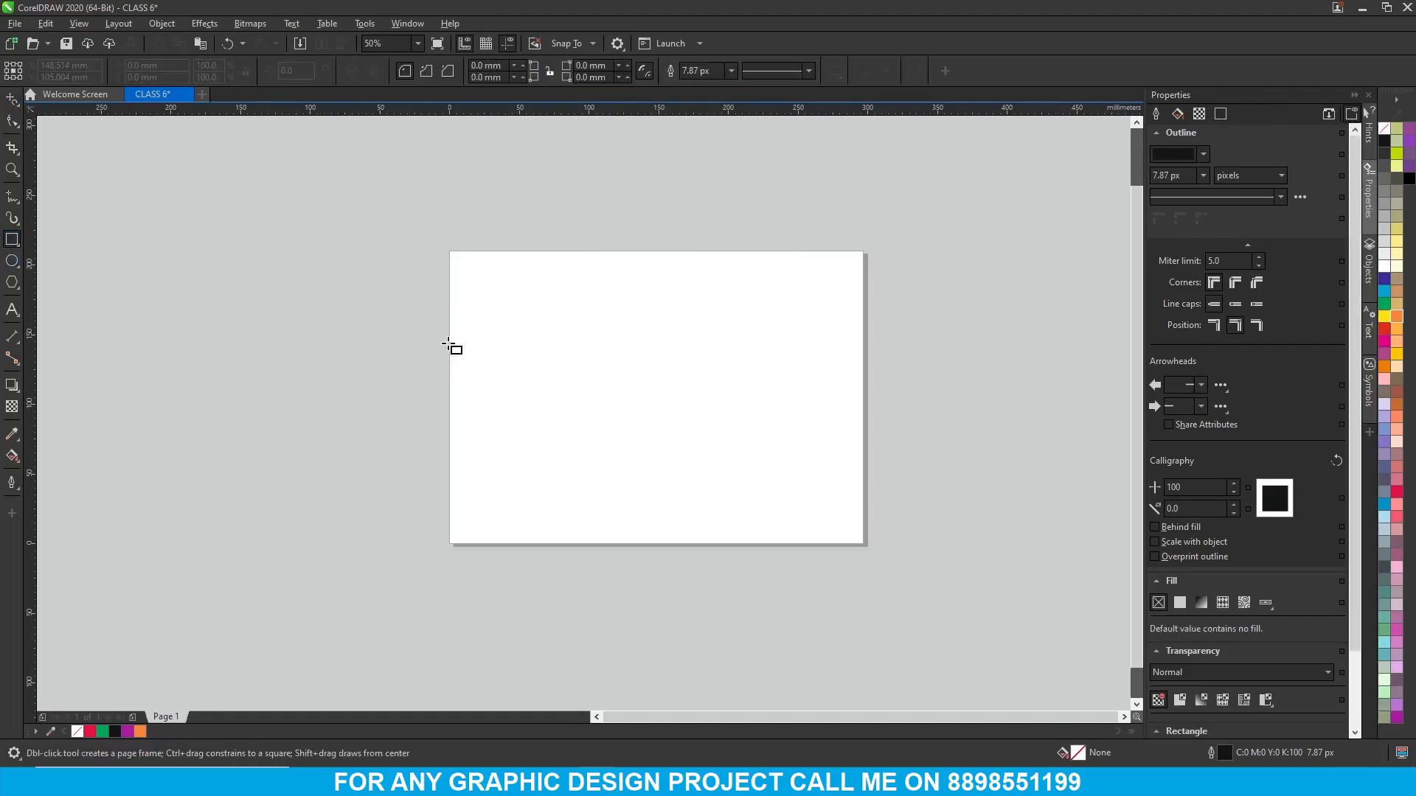
left_click(13, 205)
left_click(59, 245)
left_click(318, 329)
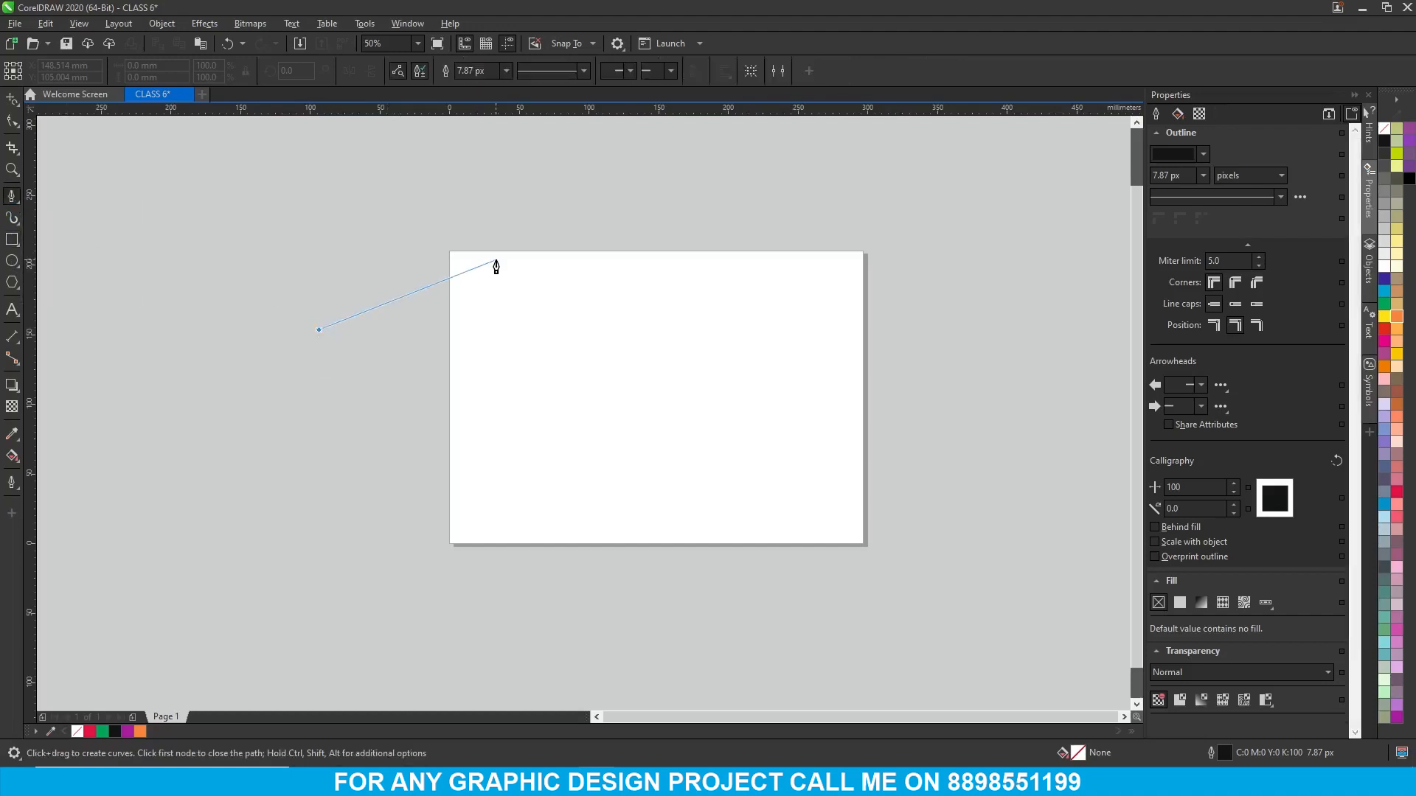
left_click(495, 260)
left_click(576, 411)
left_click(418, 442)
left_click(423, 352)
left_click(319, 366)
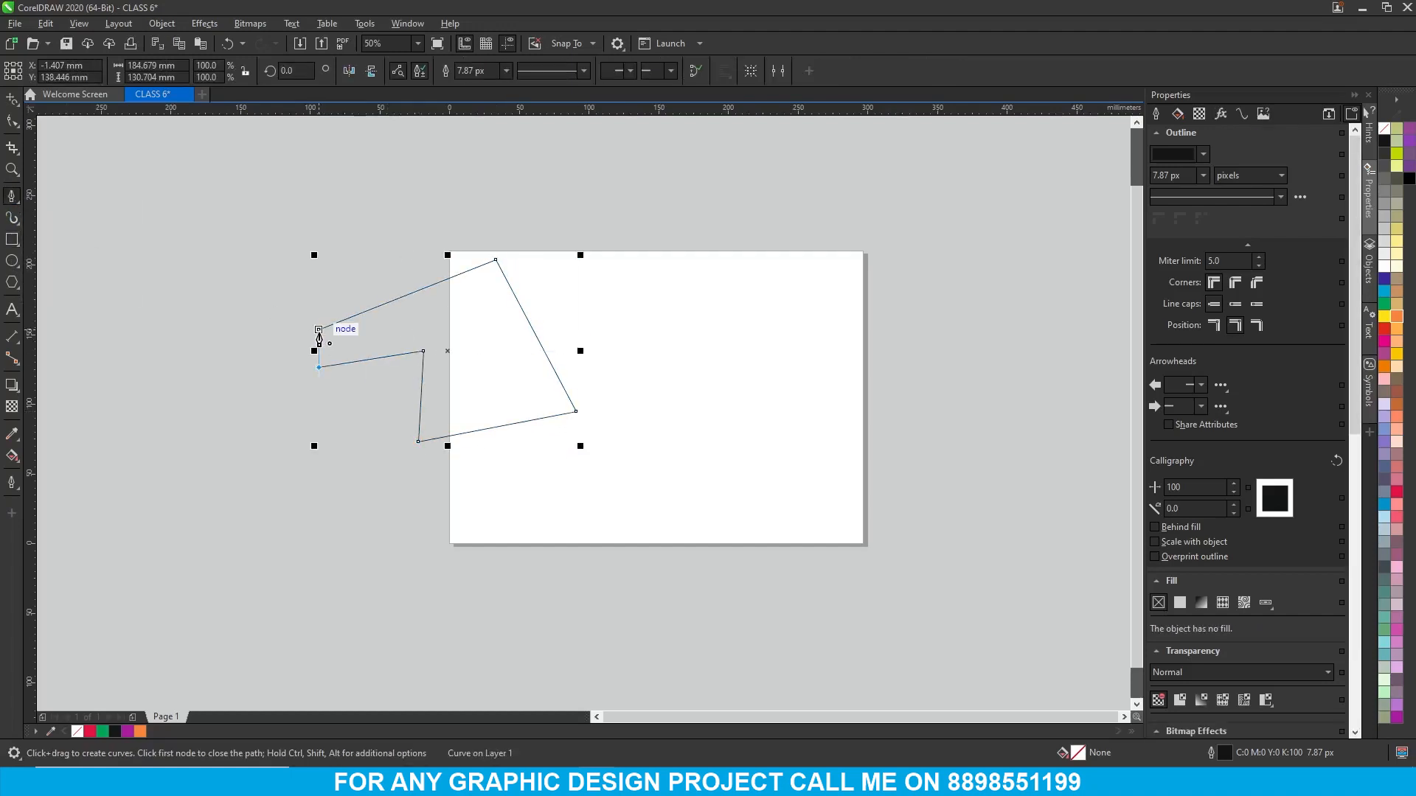
left_click(319, 330)
- Fill the six-point shape with Blue Purple and remove its outline
left_click(12, 100)
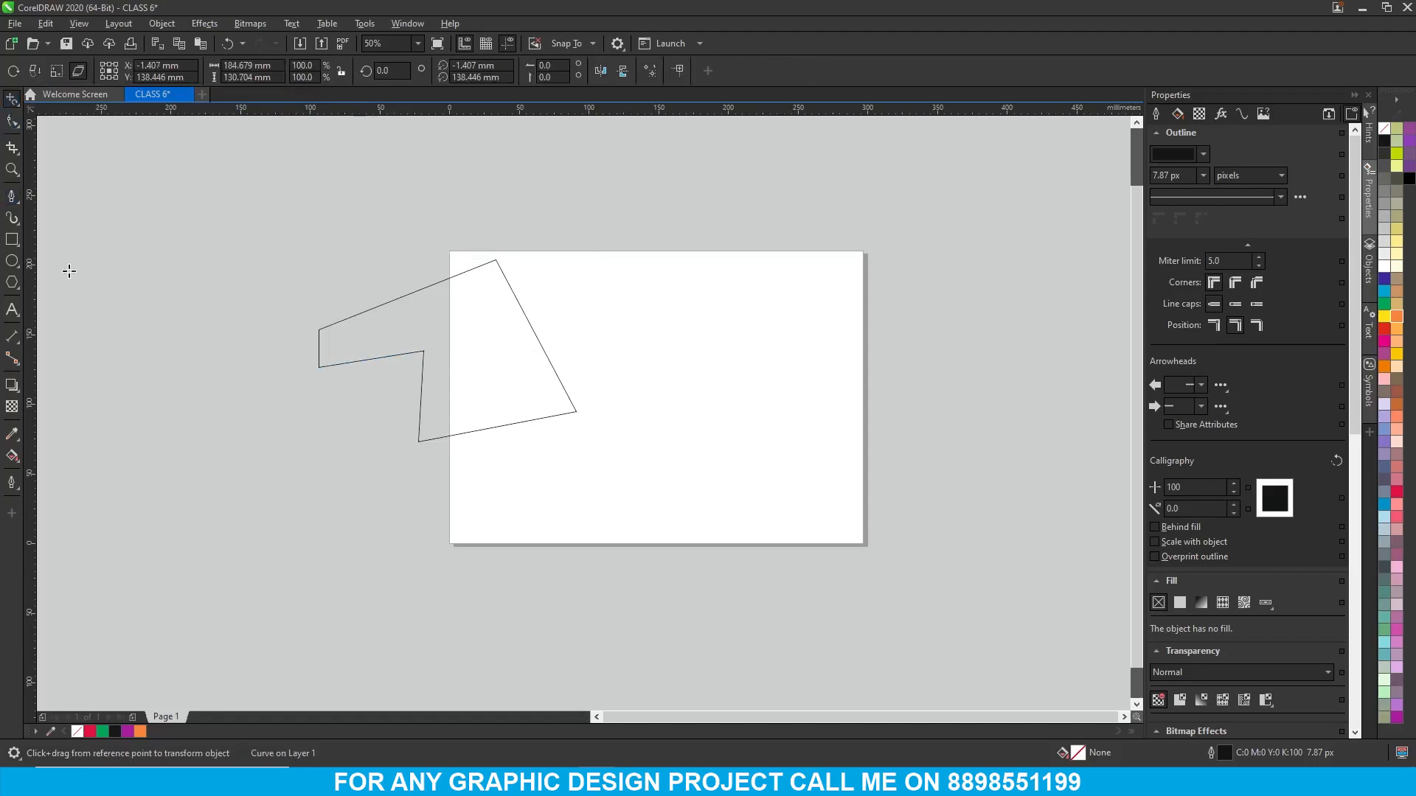
left_click(130, 732)
right_click(77, 733)
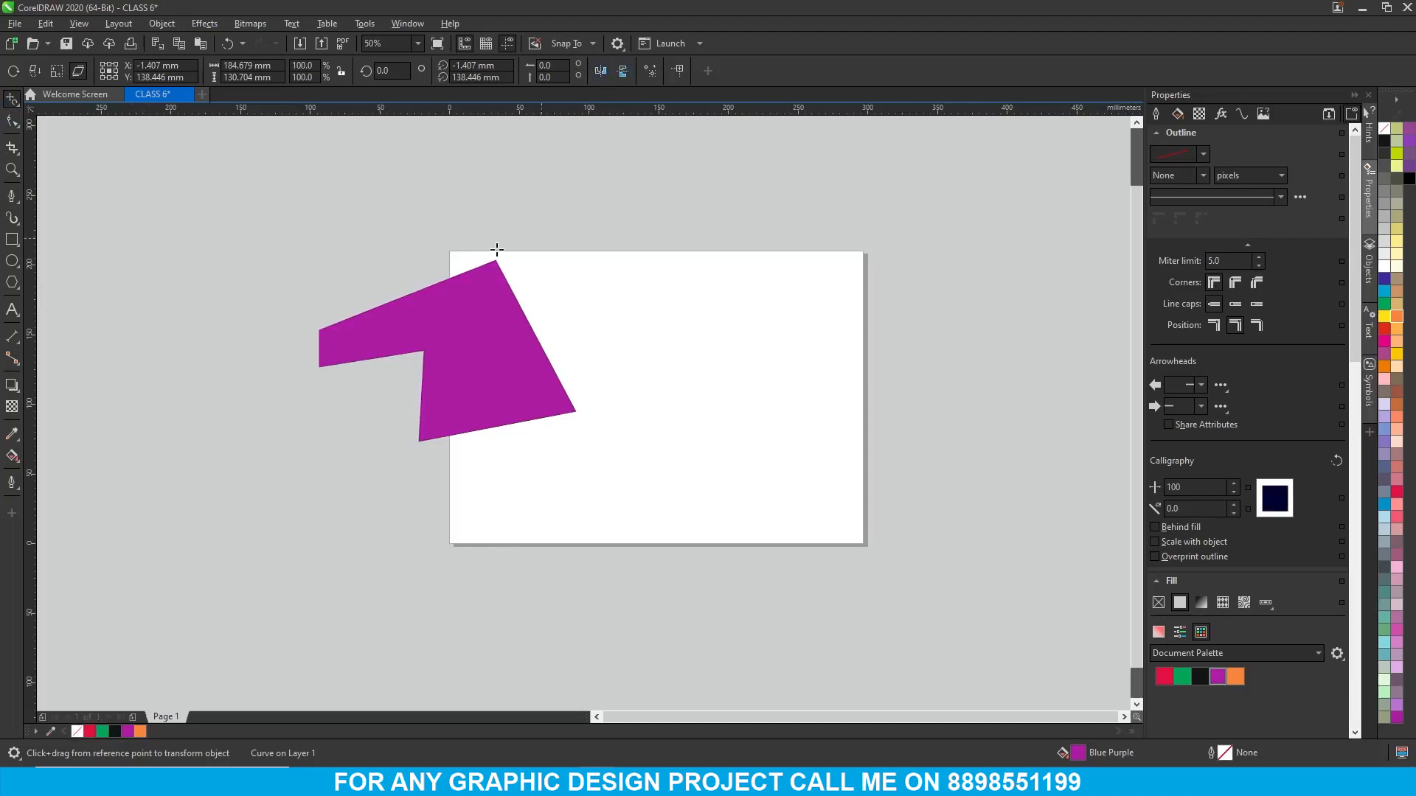
- Mirror the purple shape horizontally with the Freehand Pick tool active, and mirror it back
left_click(13, 99)
left_click(66, 96)
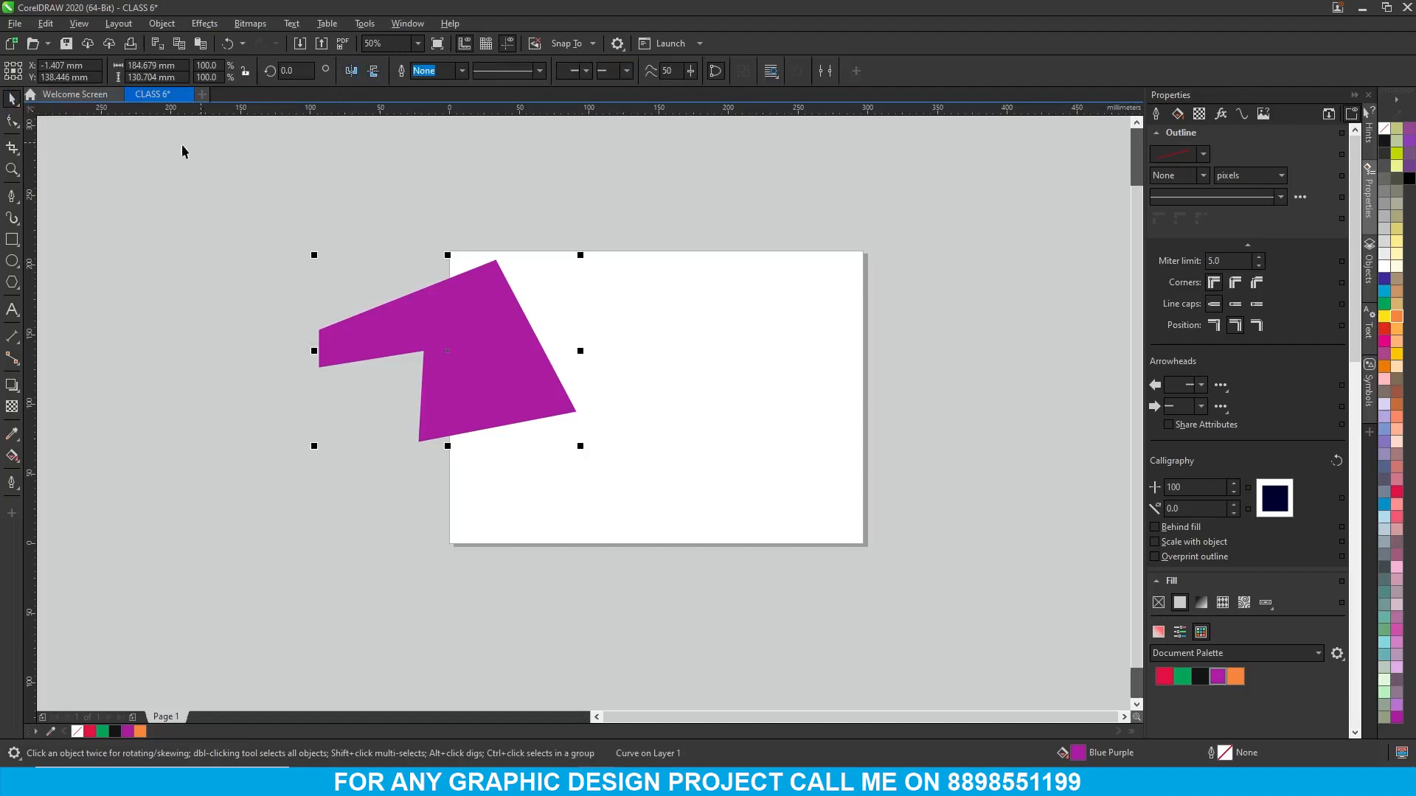
left_click(18, 127)
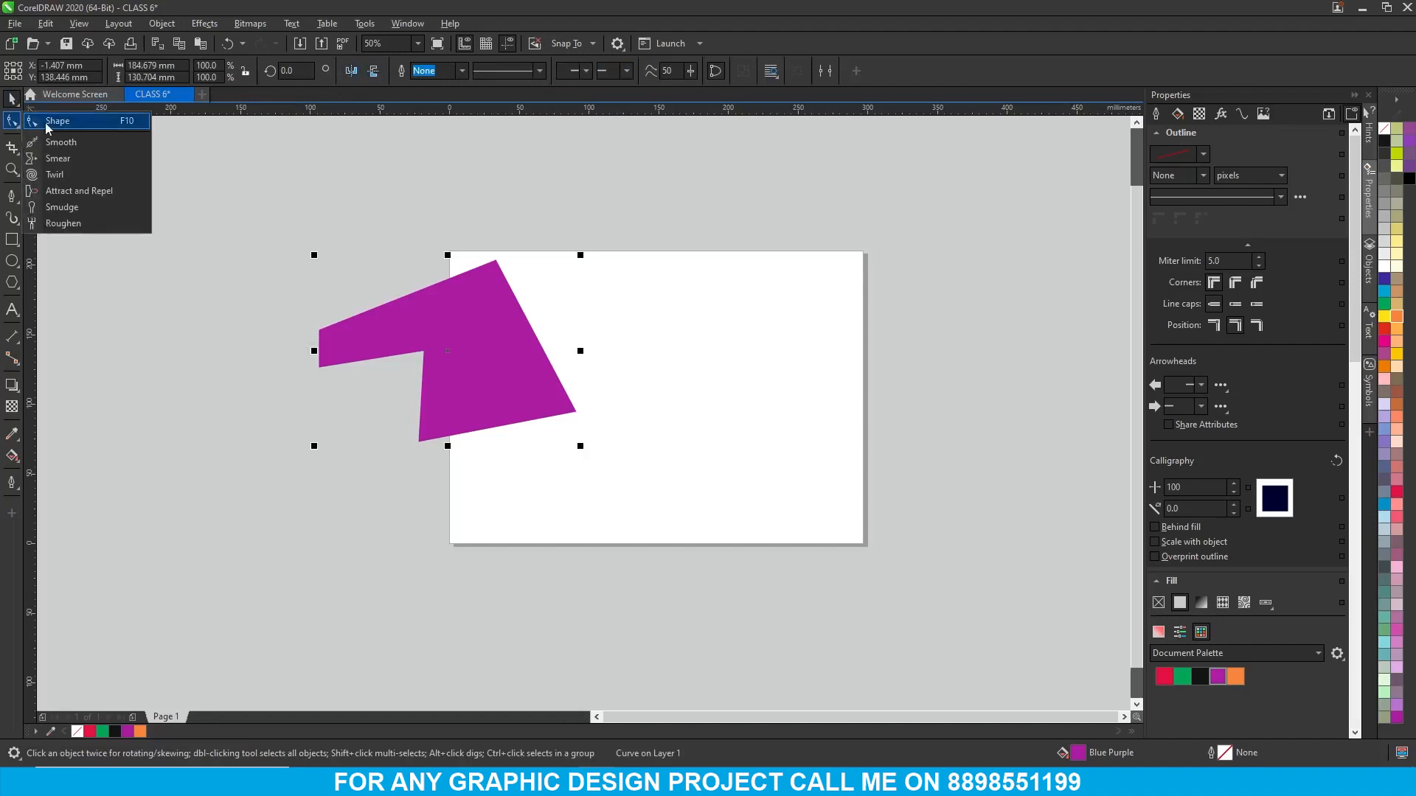
left_click(57, 121)
left_click(11, 101)
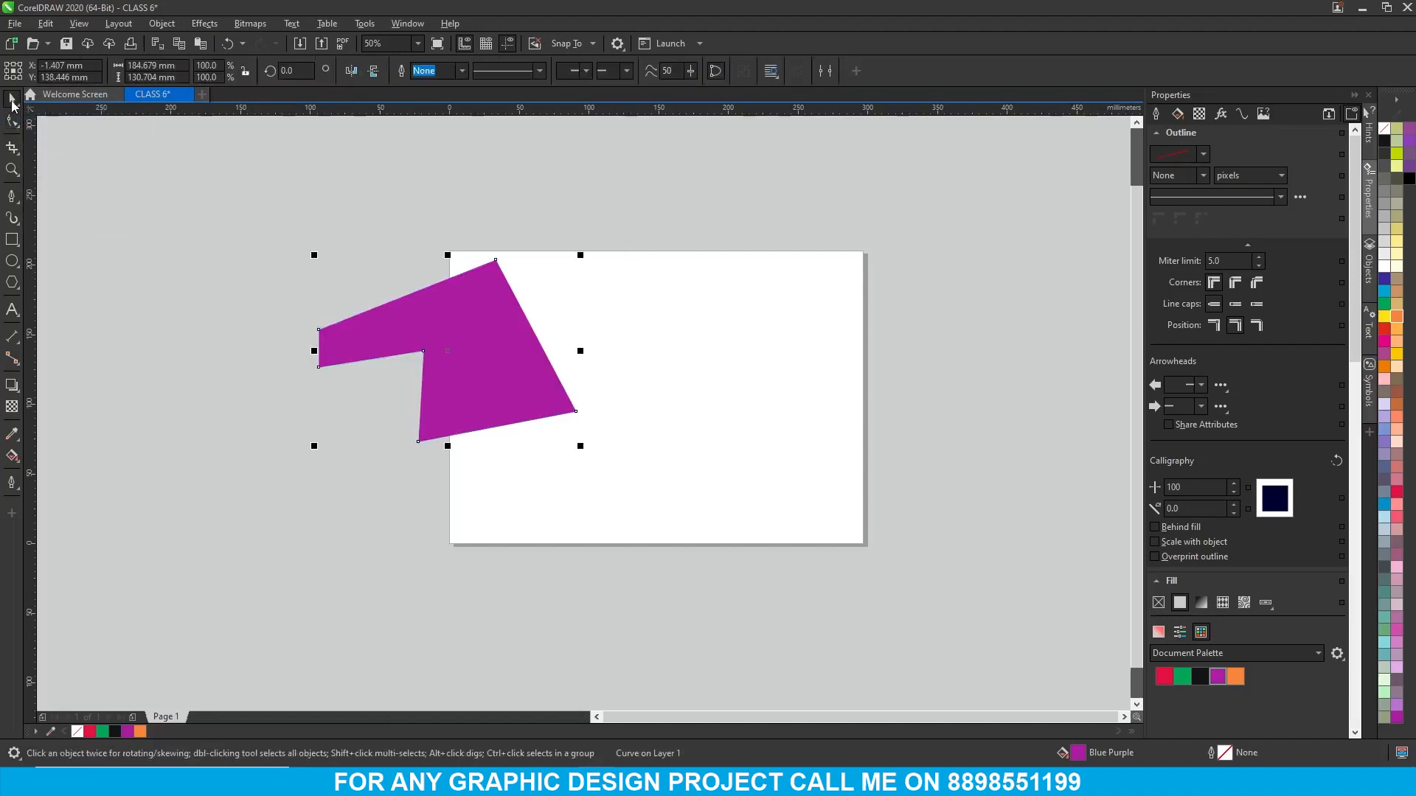
left_click(14, 102)
left_click(45, 120)
left_click(354, 75)
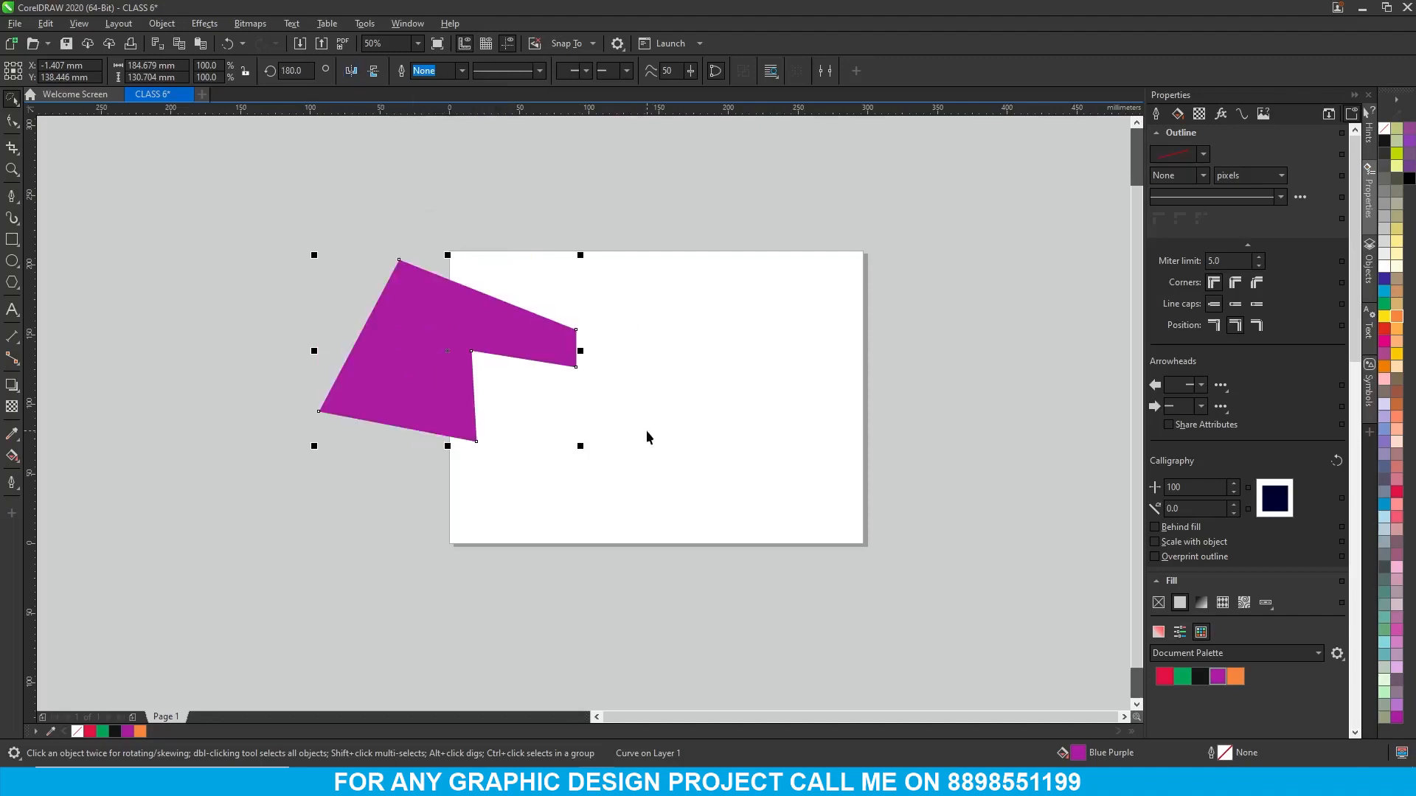
left_click(351, 72)
- Copy the purple shape to the right of the original and mirror the copy horizontally
left_click_drag(474, 396, 794, 416)
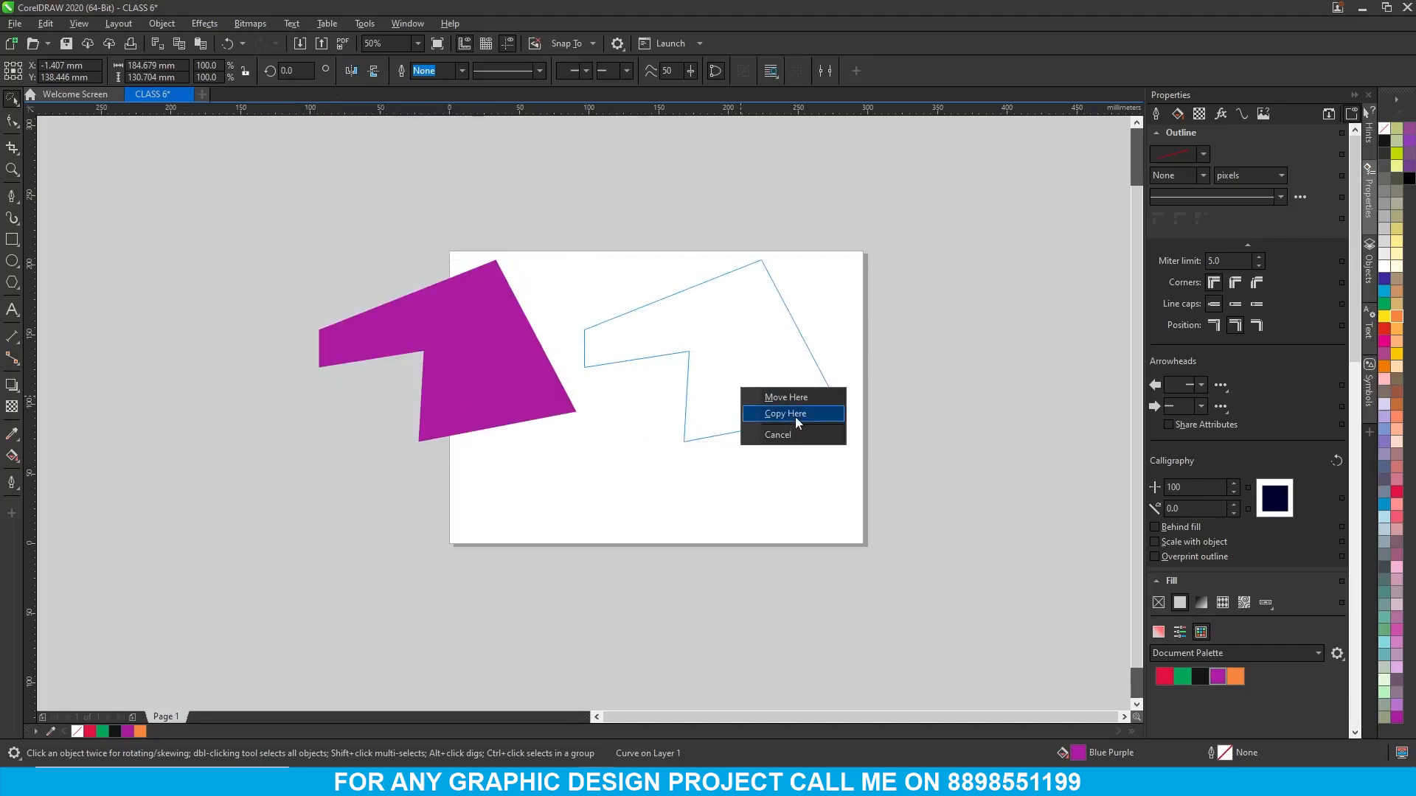
left_click(795, 417)
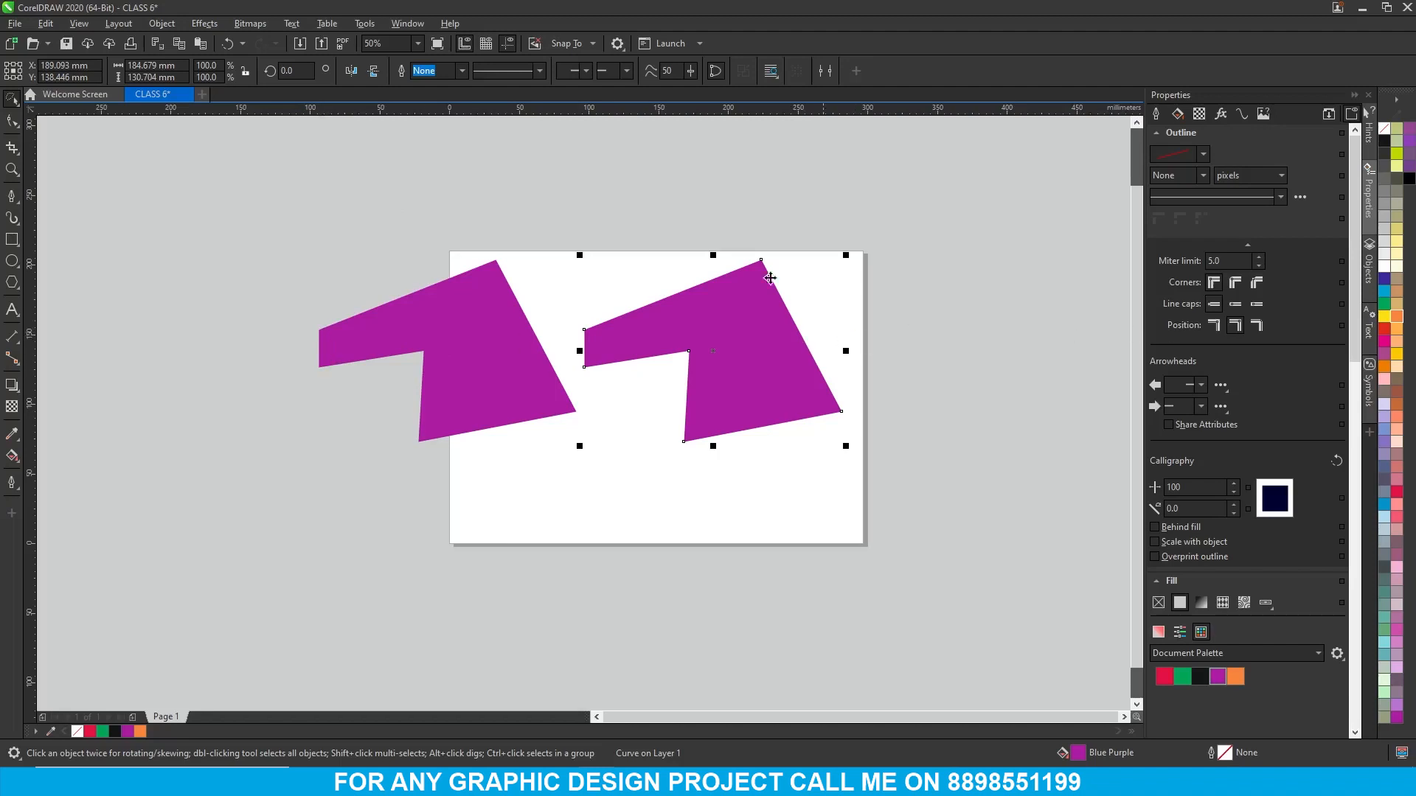
left_click(348, 77)
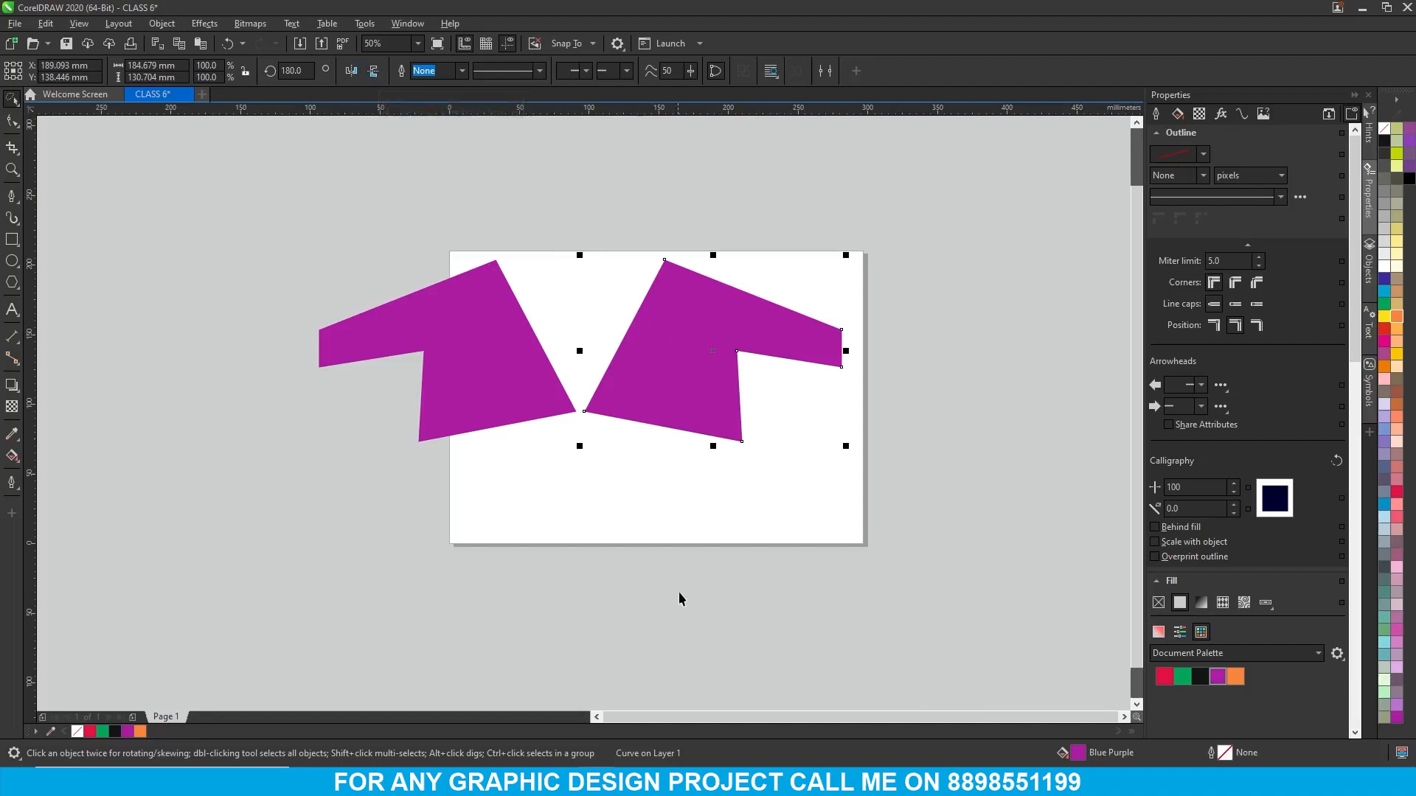
left_click_drag(692, 379, 705, 573)
key("ctrl+z")
key("ctrl+shift+z")
key("ctrl+z")
- Place a vertically mirrored copy of the second purple shape below it, filled with Autumn Orange
left_click_drag(688, 376, 704, 571)
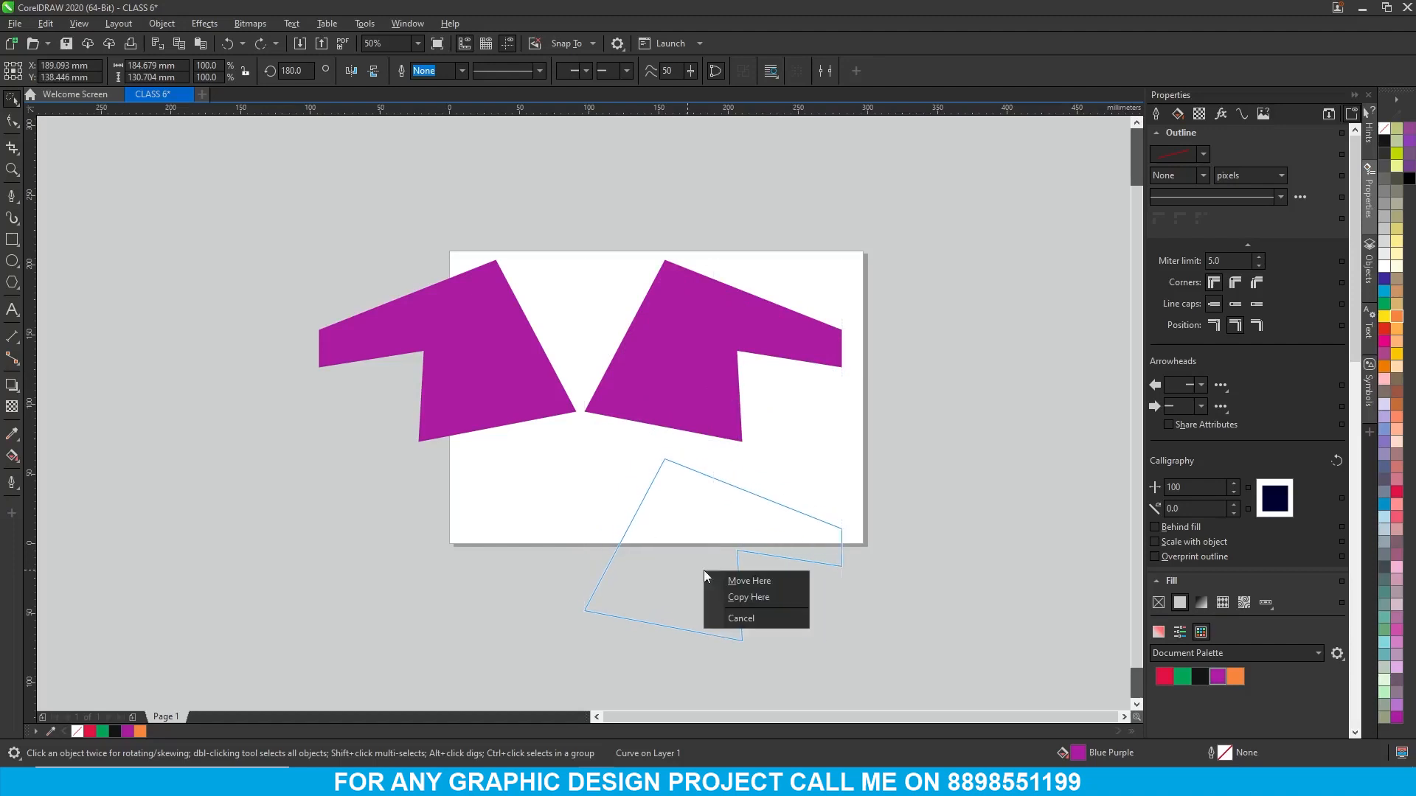
left_click(730, 595)
left_click(140, 731)
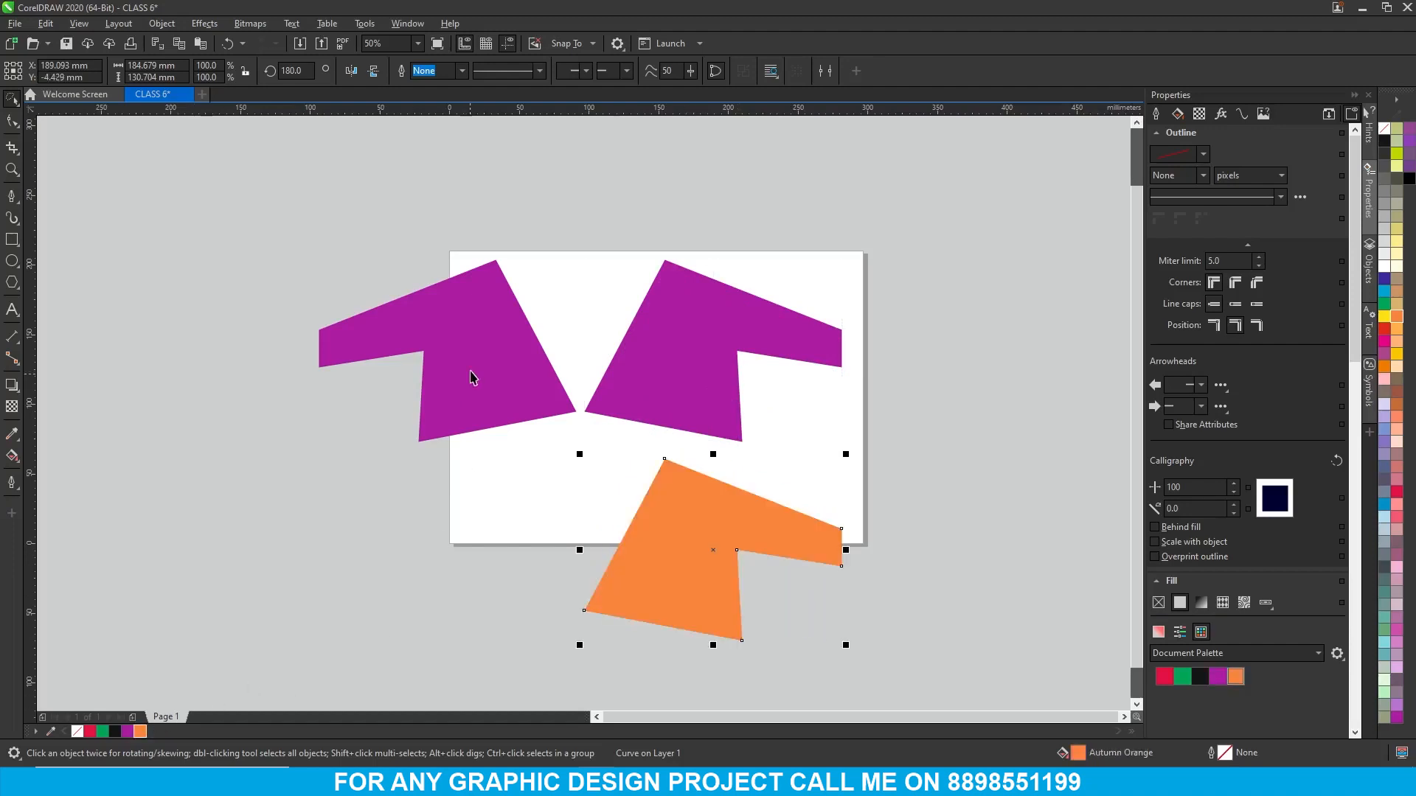
scroll(554, 320, "down", 1)
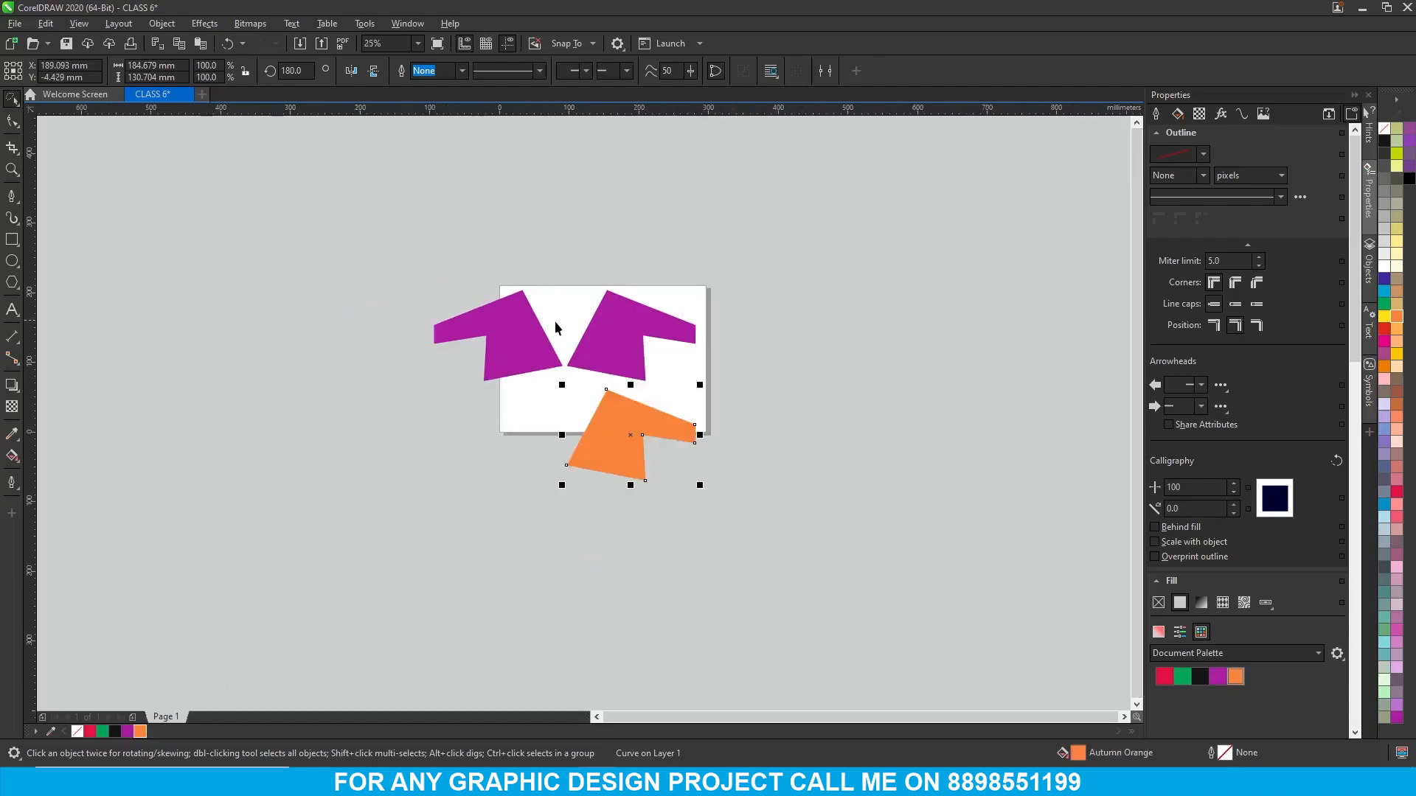
left_click(372, 72)
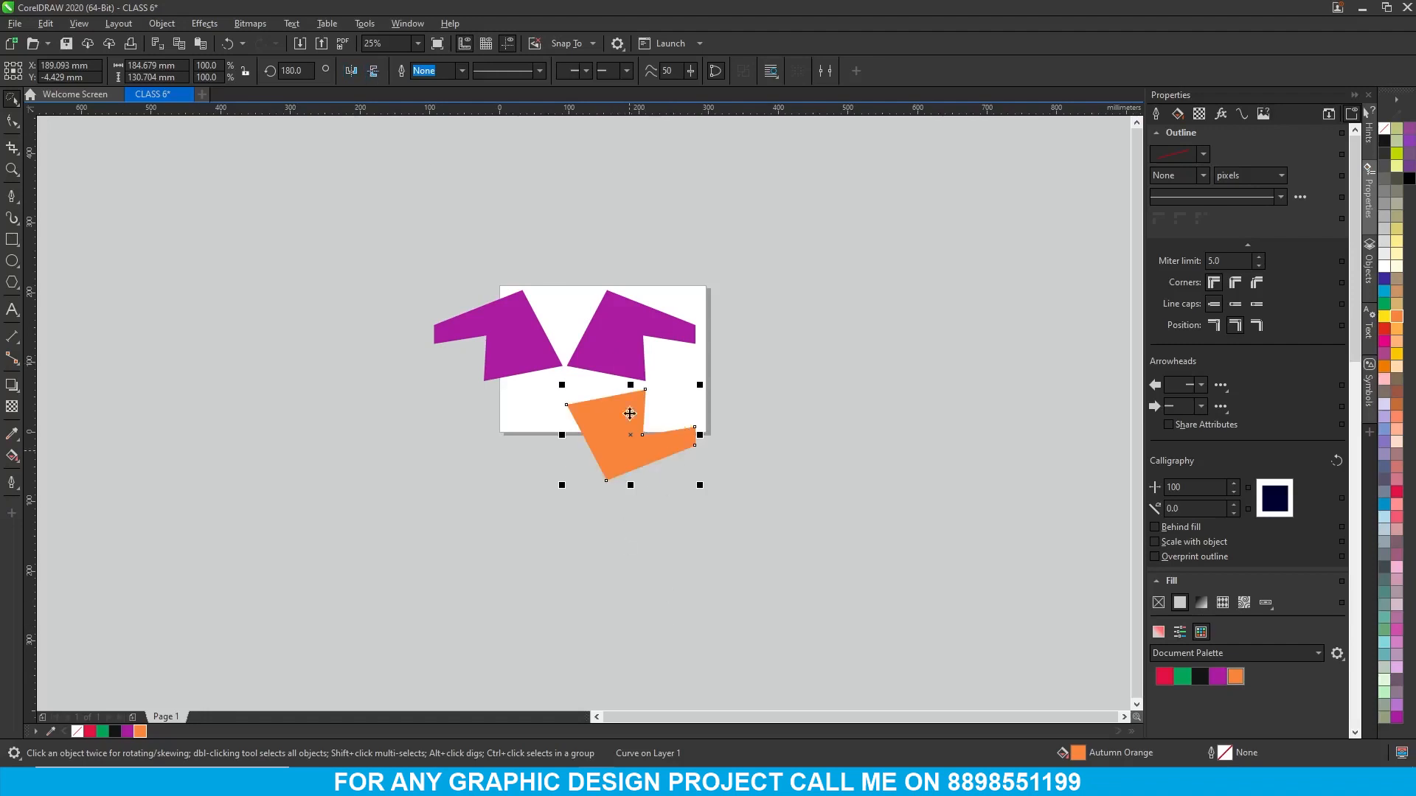
- Place the orange shape under the first purple shape and a horizontally mirrored copy of it under the second one
left_click_drag(645, 445, 687, 456)
left_click(732, 478)
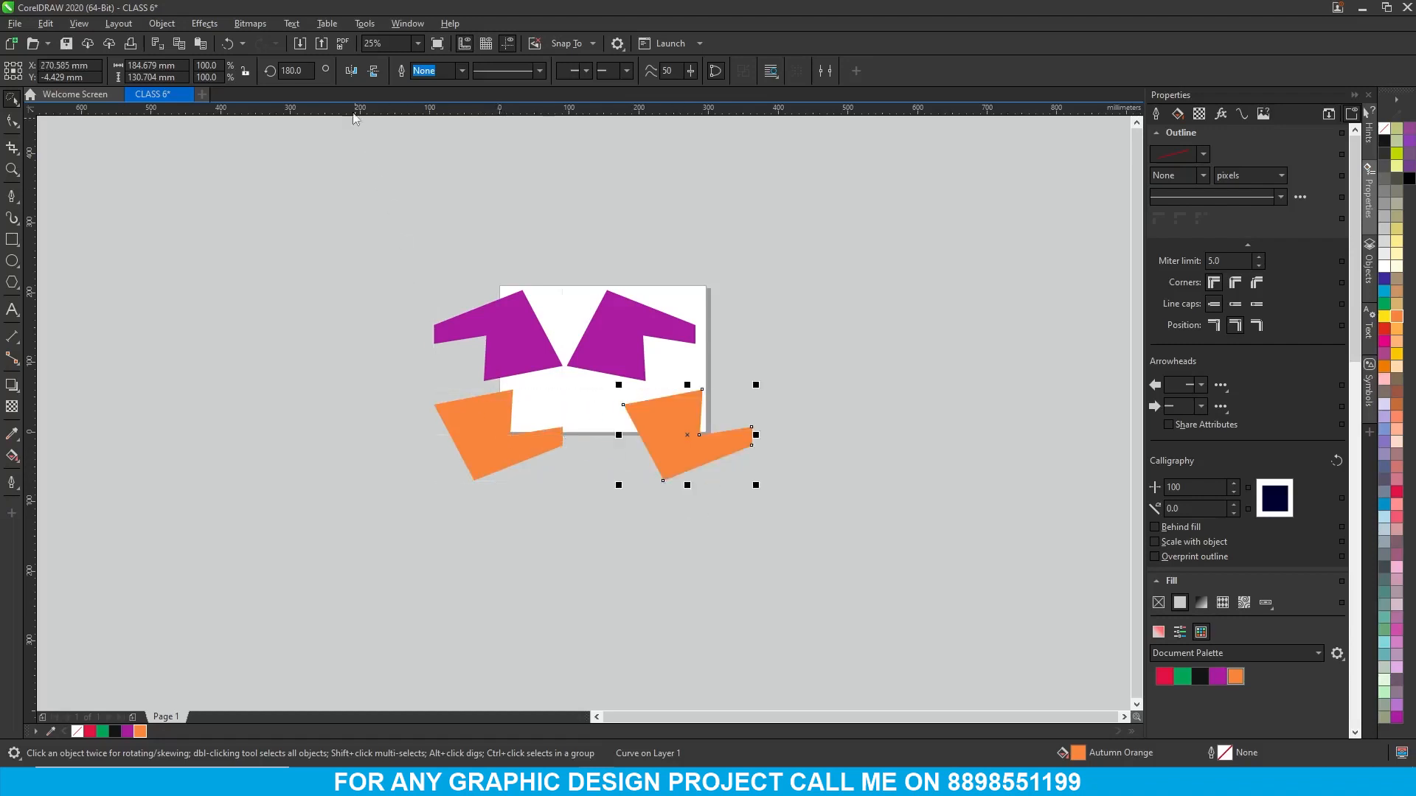
left_click(351, 70)
left_click_drag(697, 424, 671, 424)
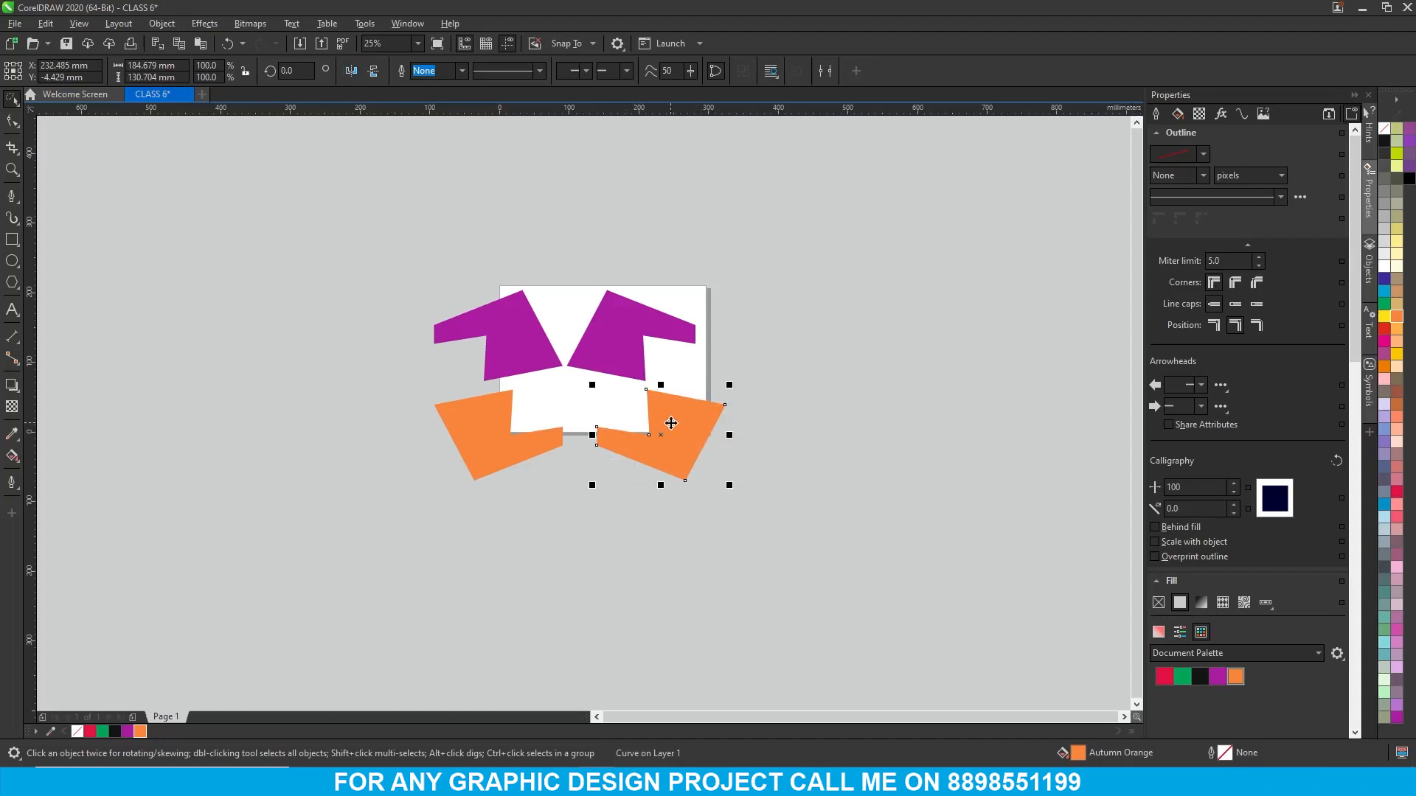
- Select the shapes with a freehand lasso, reselect all four with the Pick tool's marquee and delete them
mouse_move(348, 242)
left_mouse_down()
mouse_move(490, 434)
mouse_move(770, 581)
mouse_move(842, 426)
mouse_move(848, 384)
mouse_move(828, 332)
left_mouse_up()
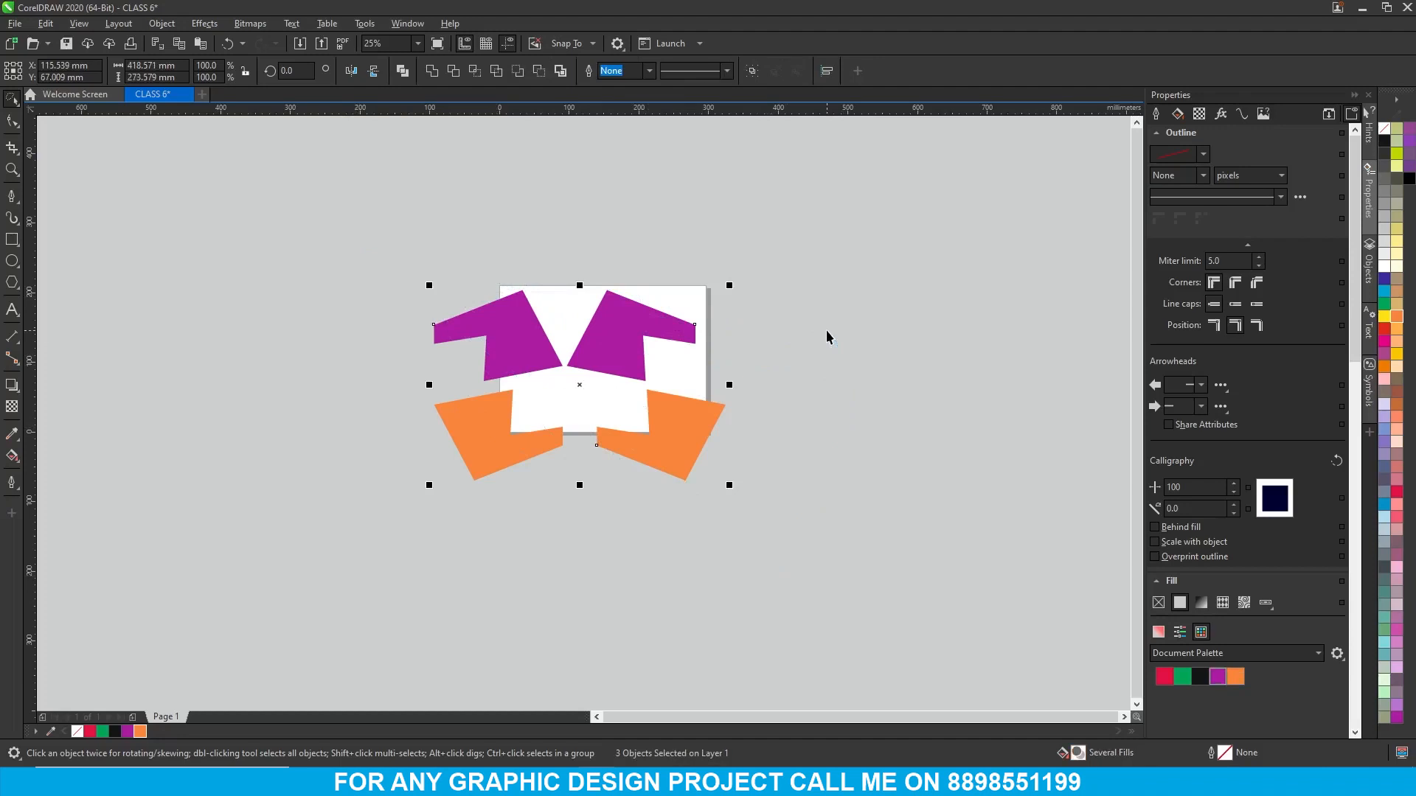
left_click(12, 104)
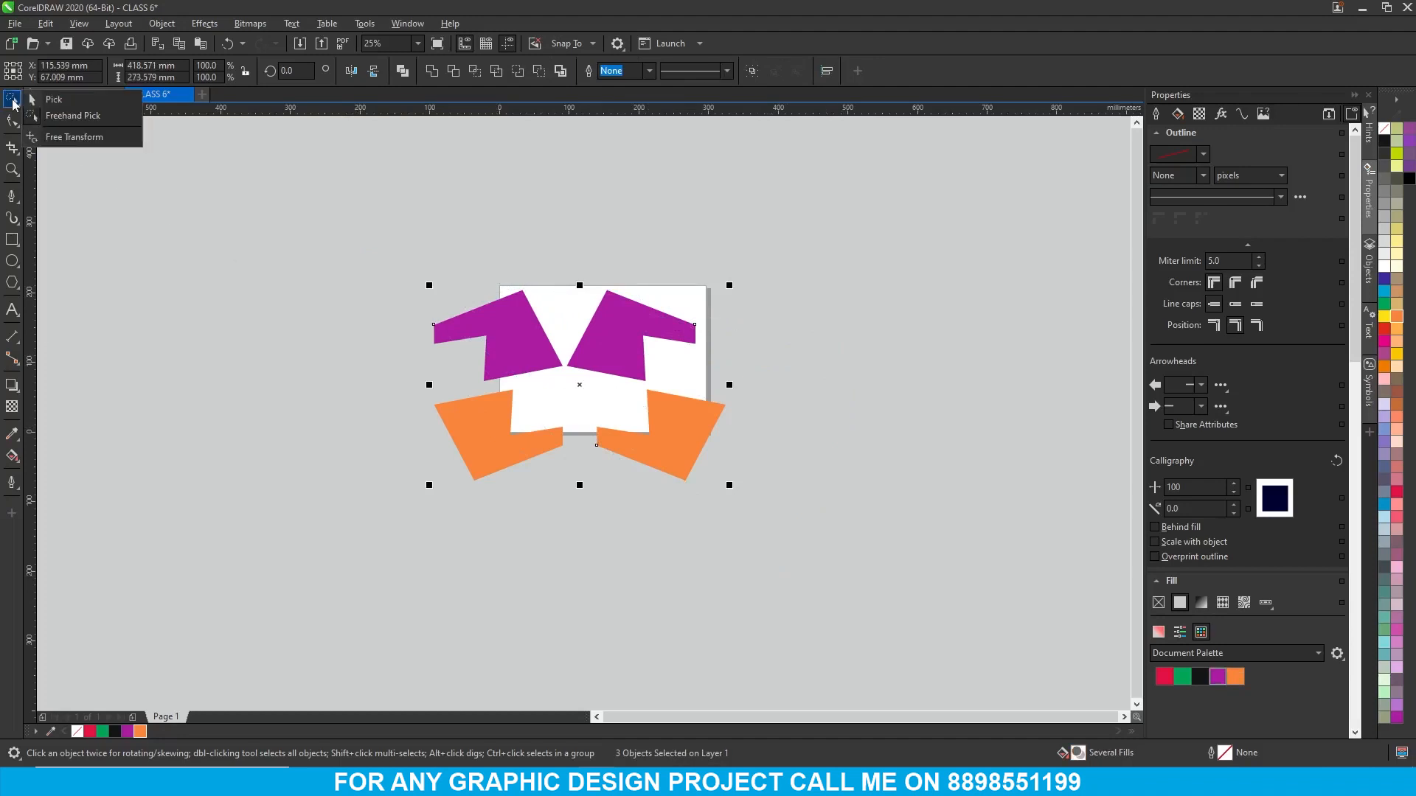
left_click(54, 99)
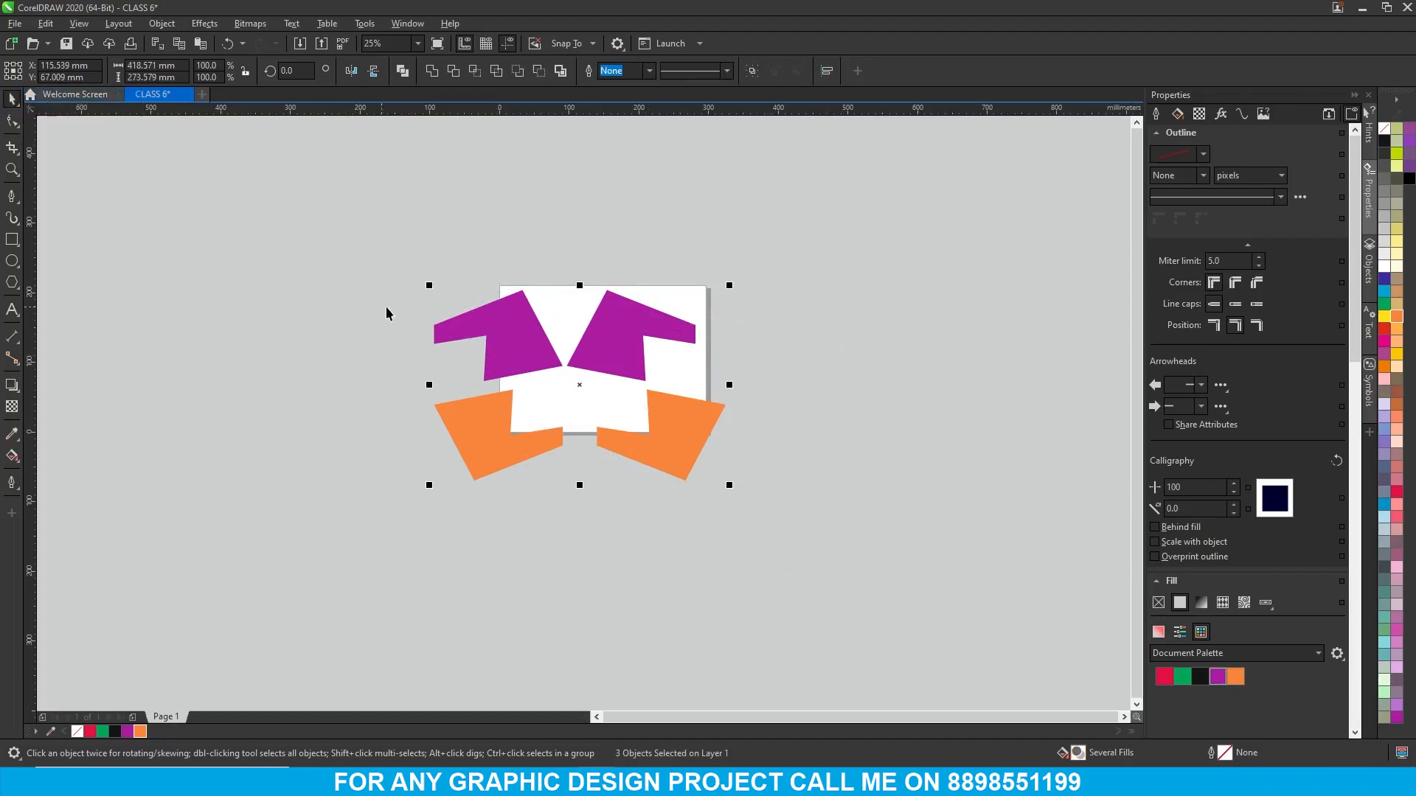
left_click(14, 103)
left_click(54, 98)
left_click_drag(342, 219, 883, 562)
key("Delete")
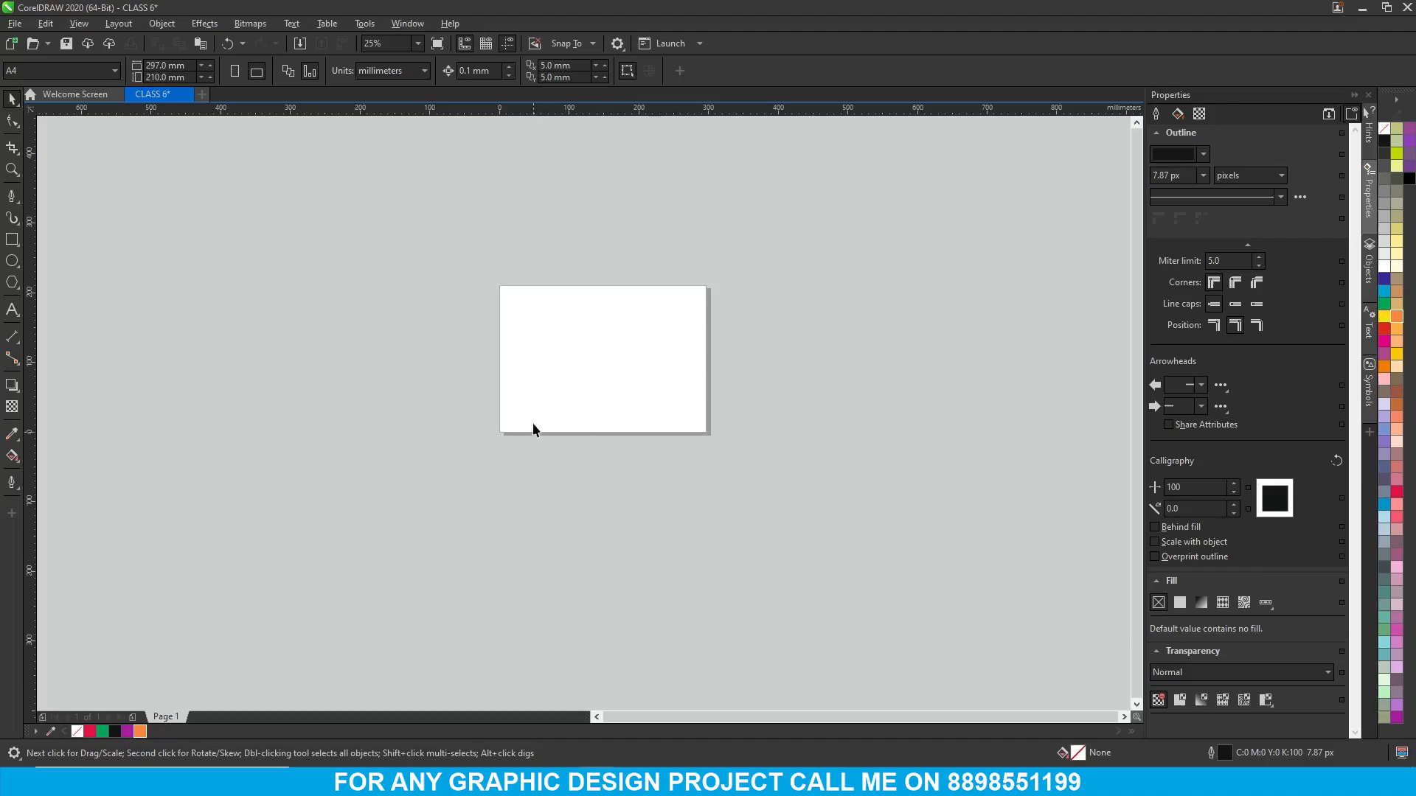
left_click(12, 456)
left_click(15, 130)
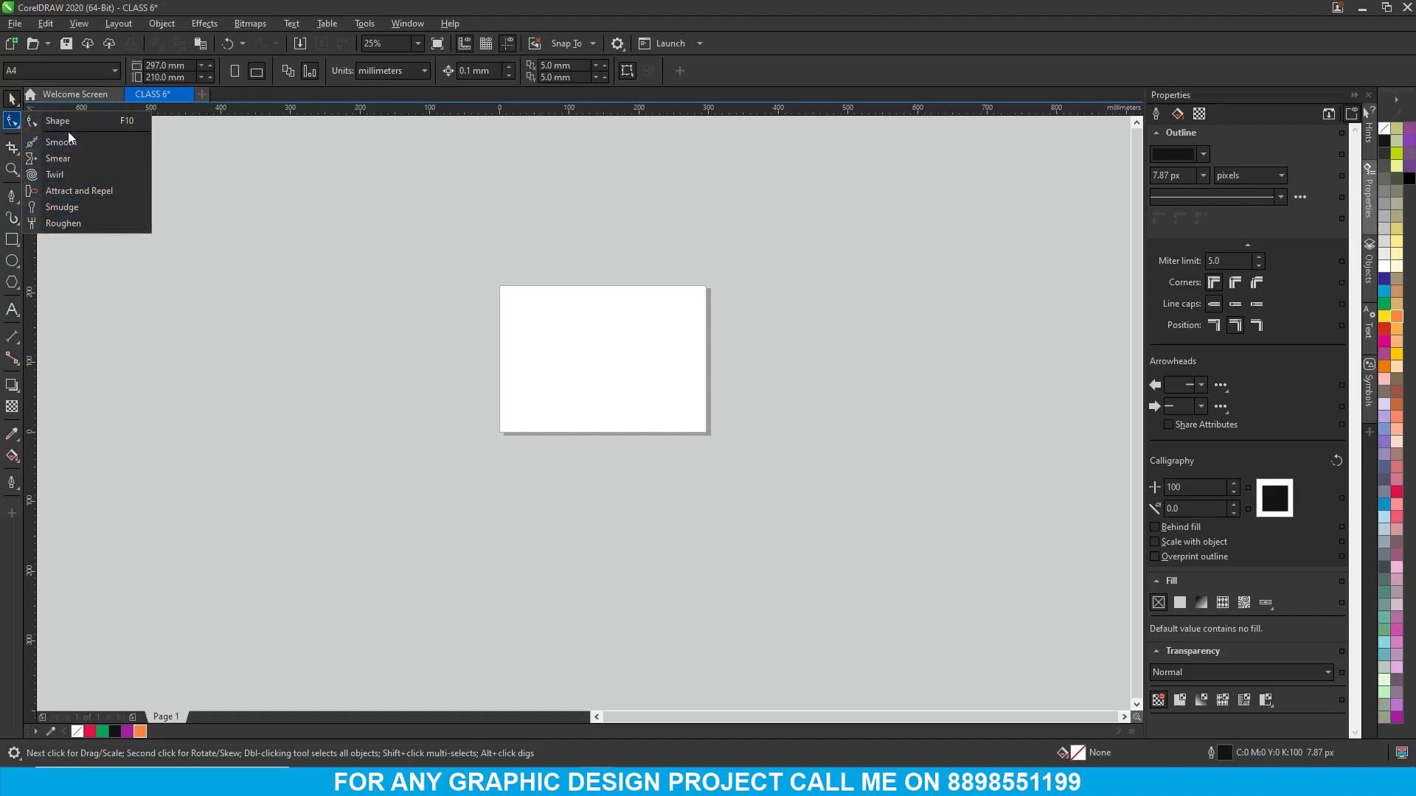
left_click(15, 101)
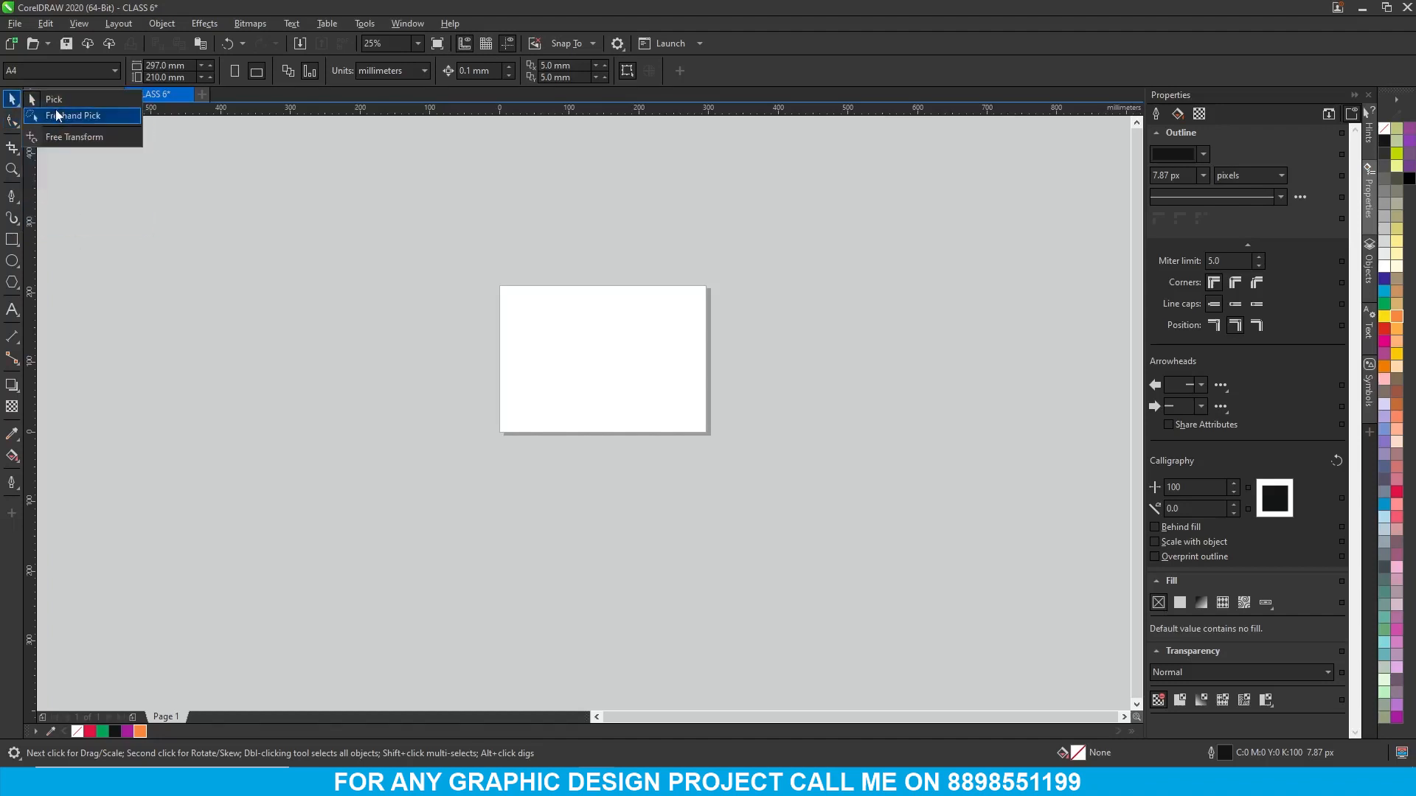
left_click(16, 102)
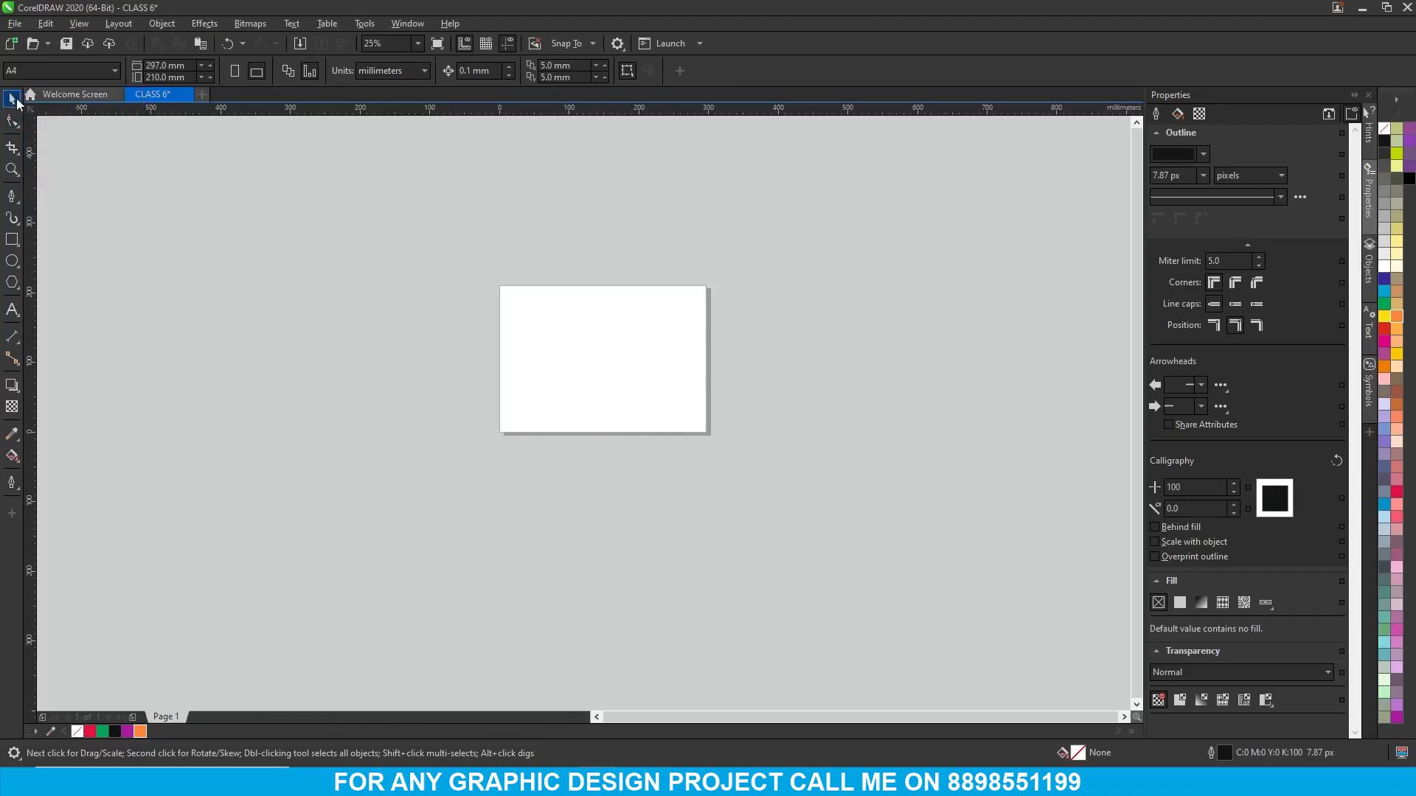
left_click(12, 124)
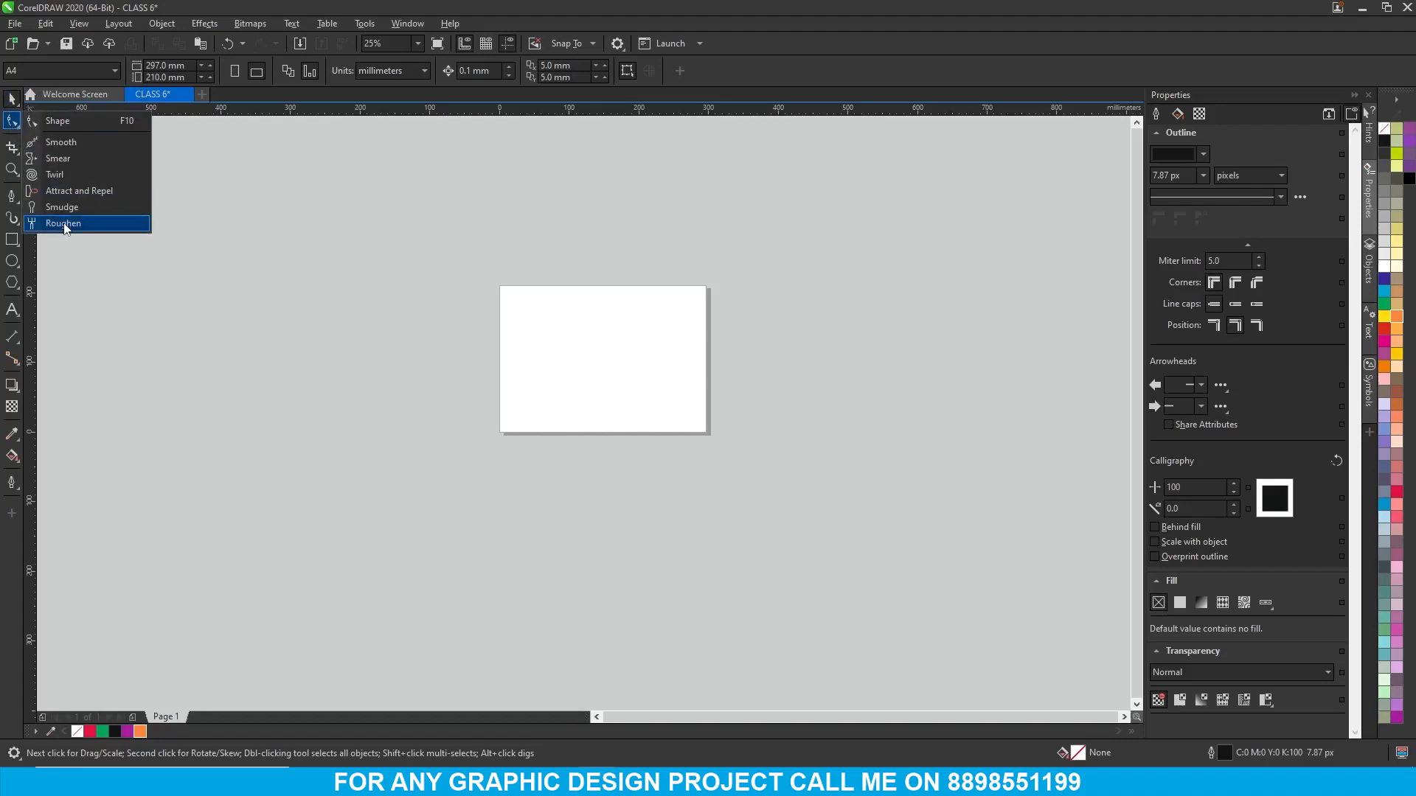
left_click(12, 100)
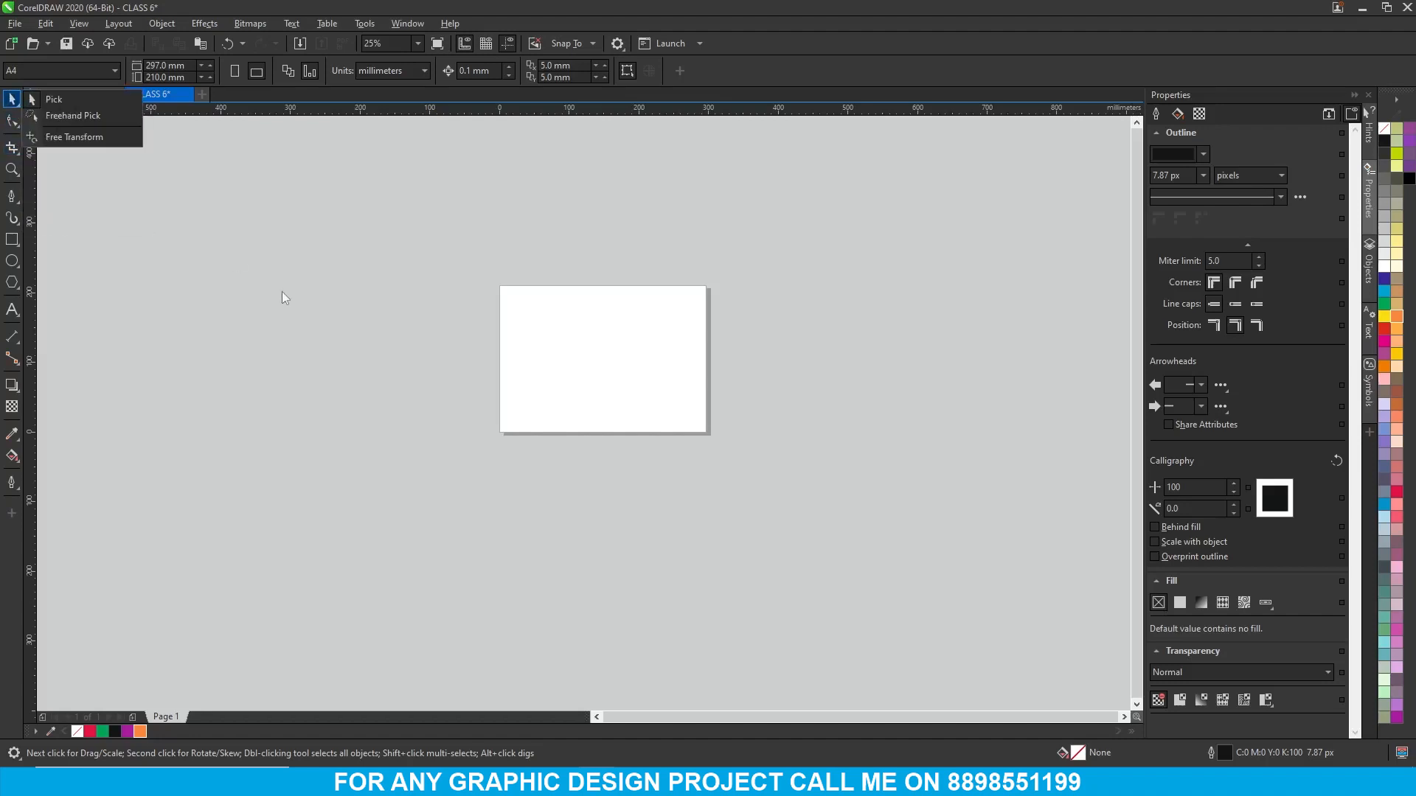